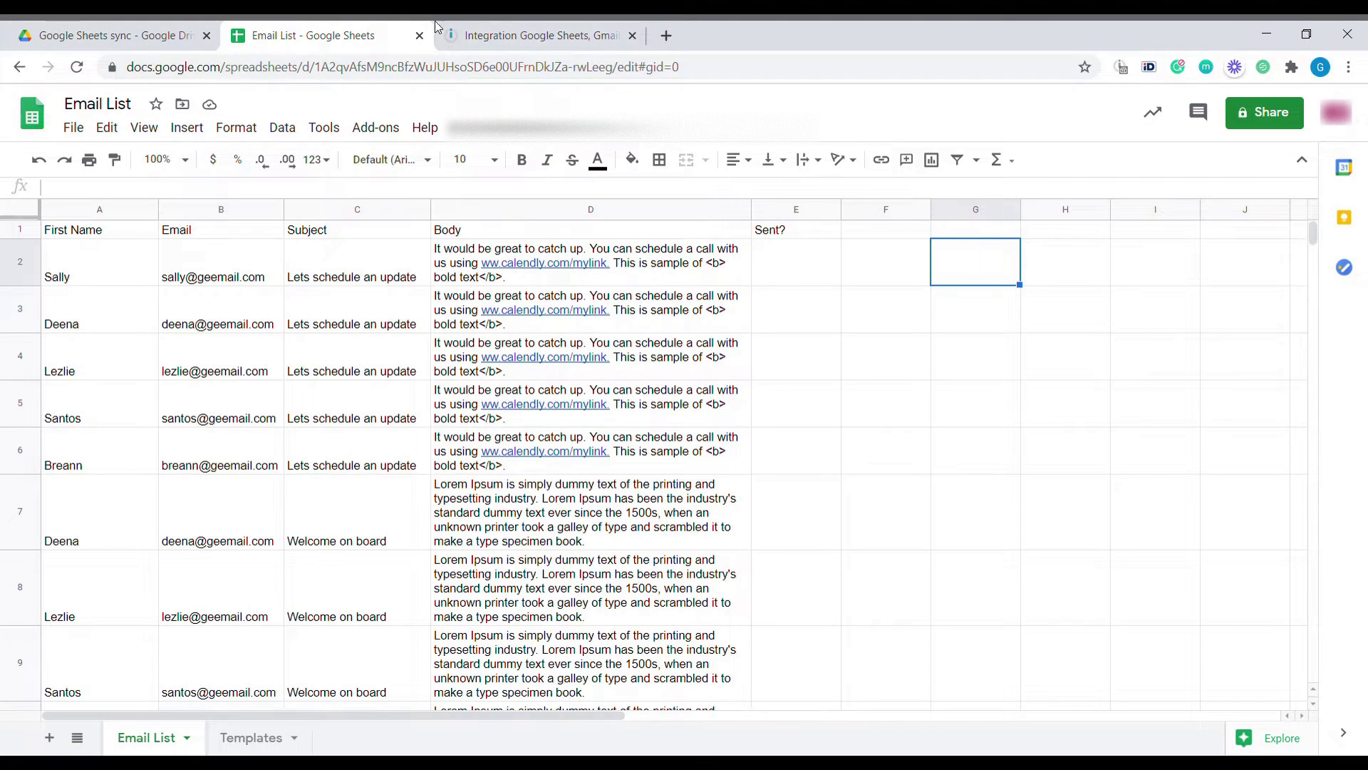
Run the Integromat scenario once and check the Email List's Sent? column
{"action": "left_click", "coordinate": [440, 30]}
{"action": "left_click", "coordinate": [143, 650]}
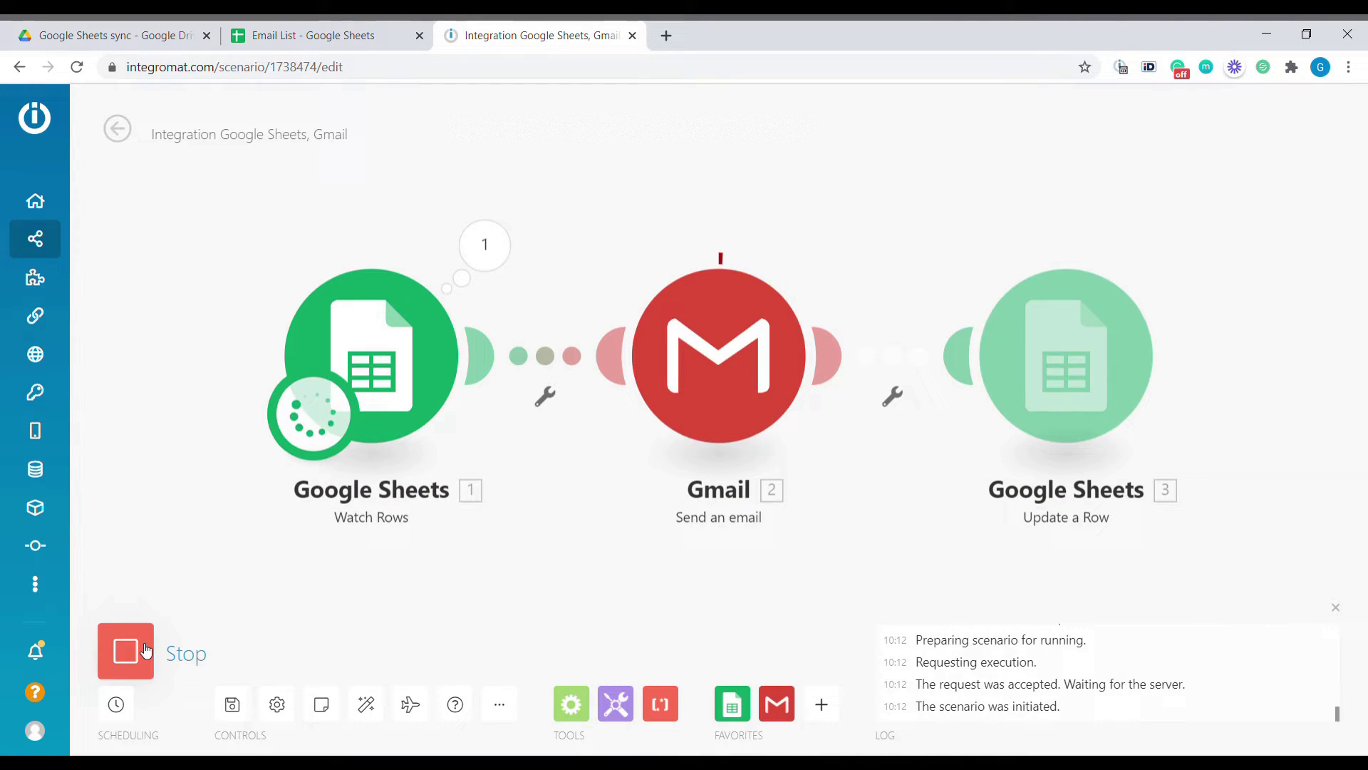
{"action": "key", "text": "ctrl+shift+Tab"}
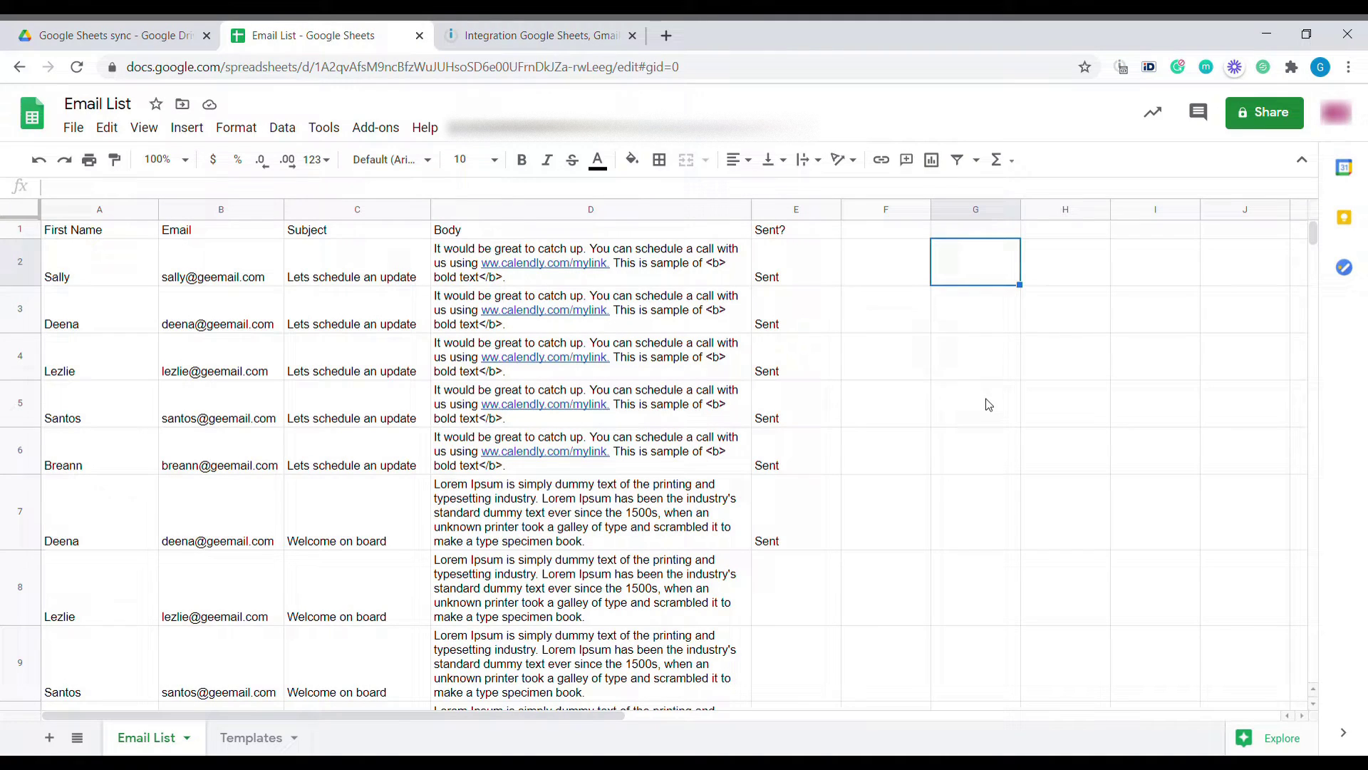
Step through the Welcome on board emails received in Gmail
{"action": "key", "text": "alt+Tab"}
{"action": "left_click", "coordinate": [699, 253]}
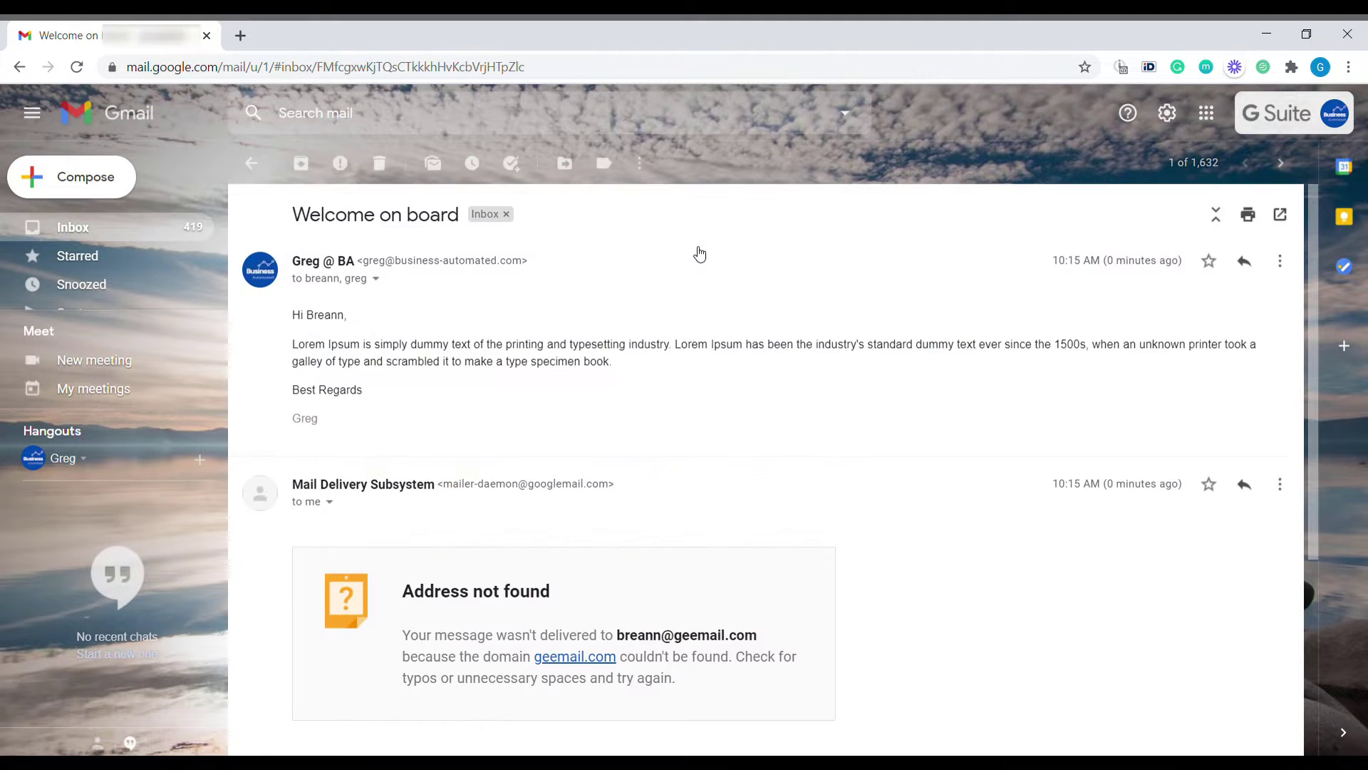
{"action": "left_click", "coordinate": [1280, 163]}
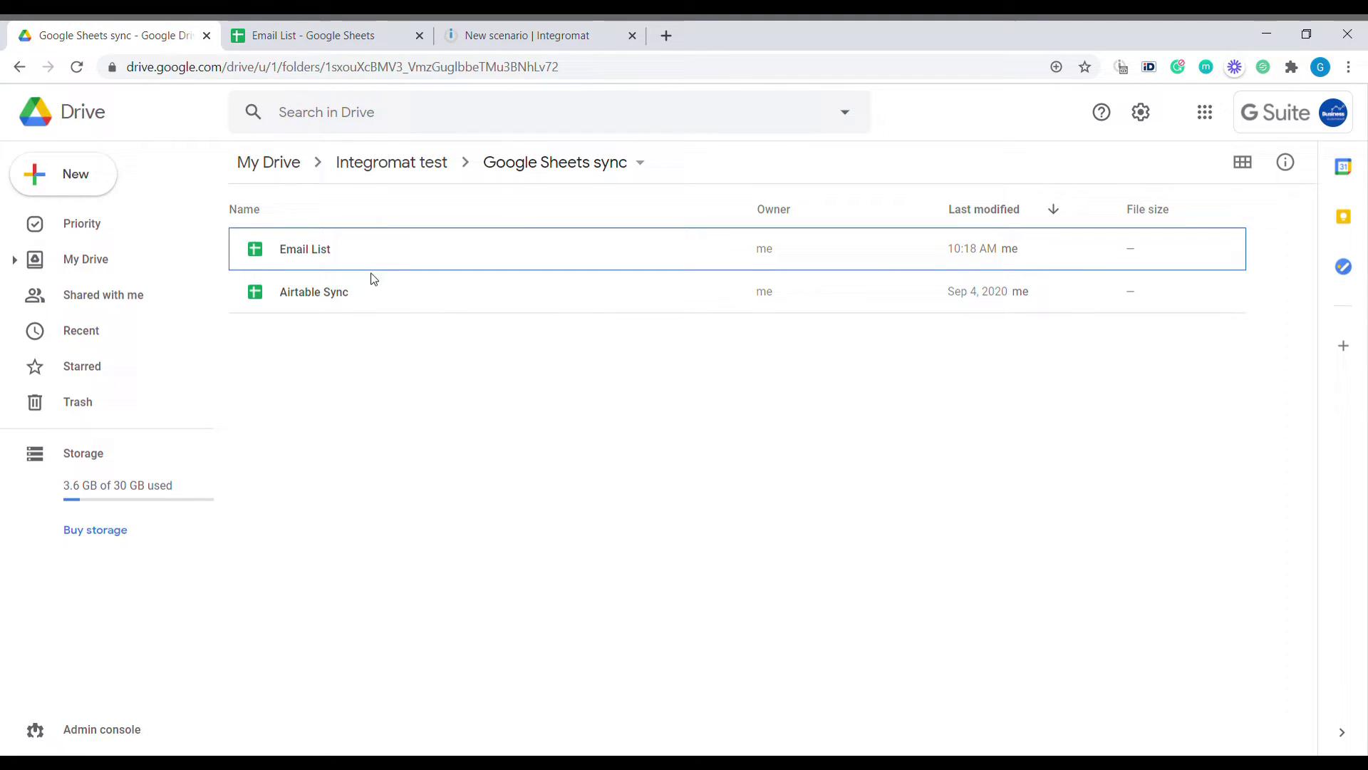
Open and dismiss the New file-type menu in the Google Sheets sync folder
{"action": "left_click", "coordinate": [100, 189]}
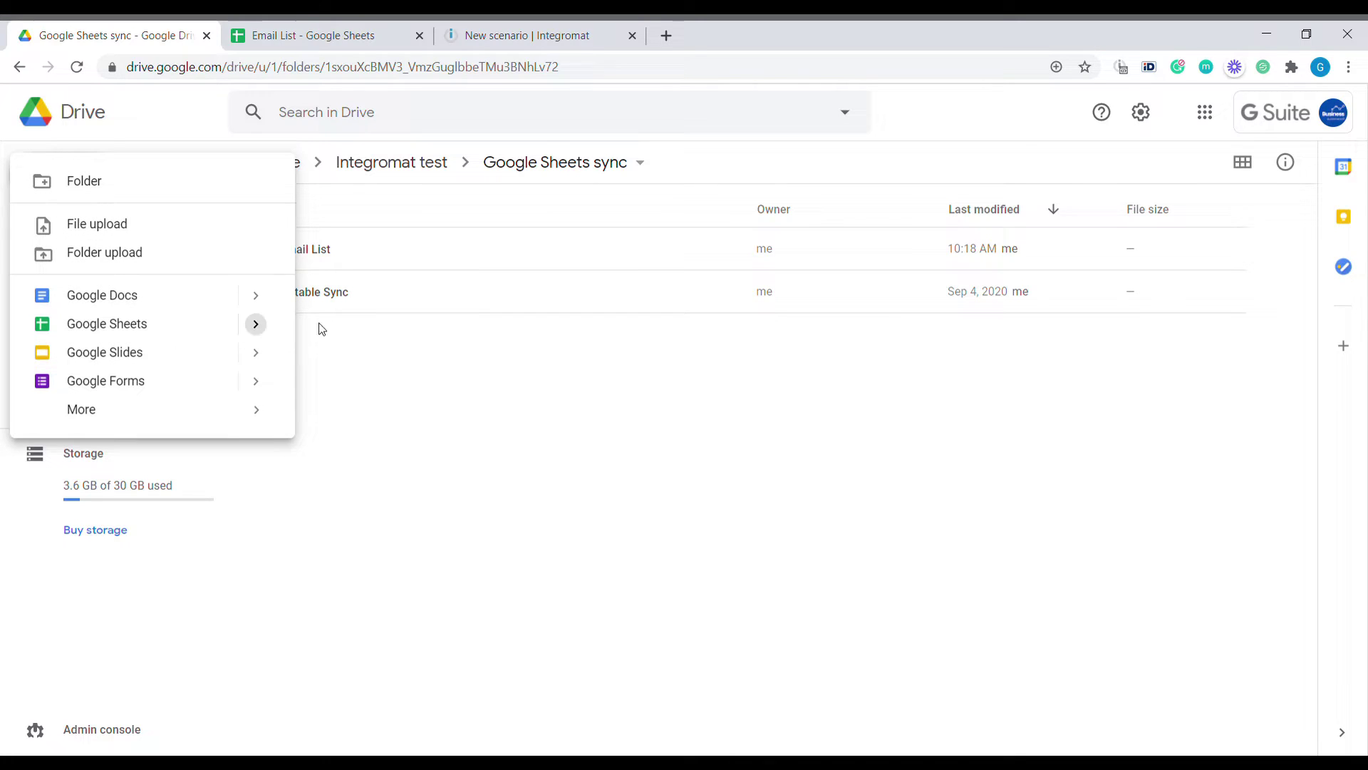
{"action": "left_click", "coordinate": [591, 397]}
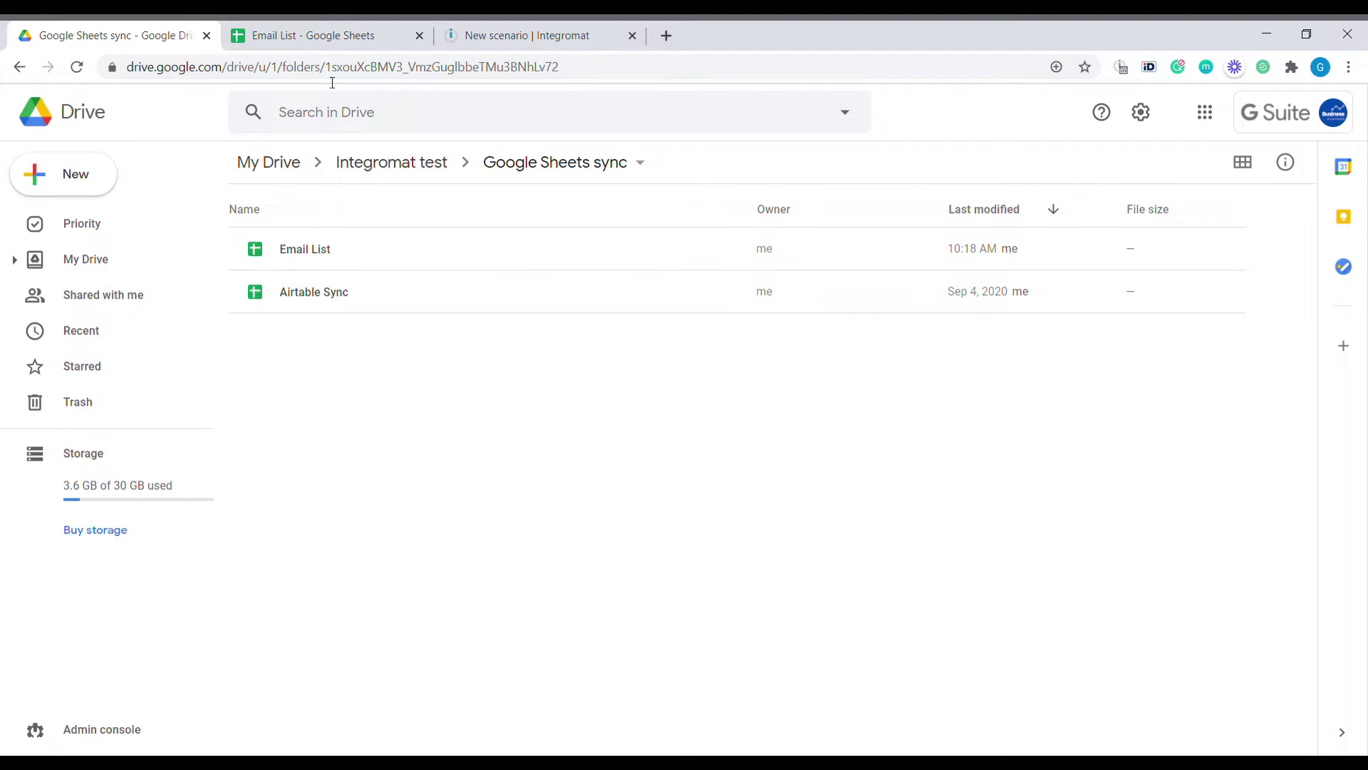
{"action": "left_click", "coordinate": [326, 40]}
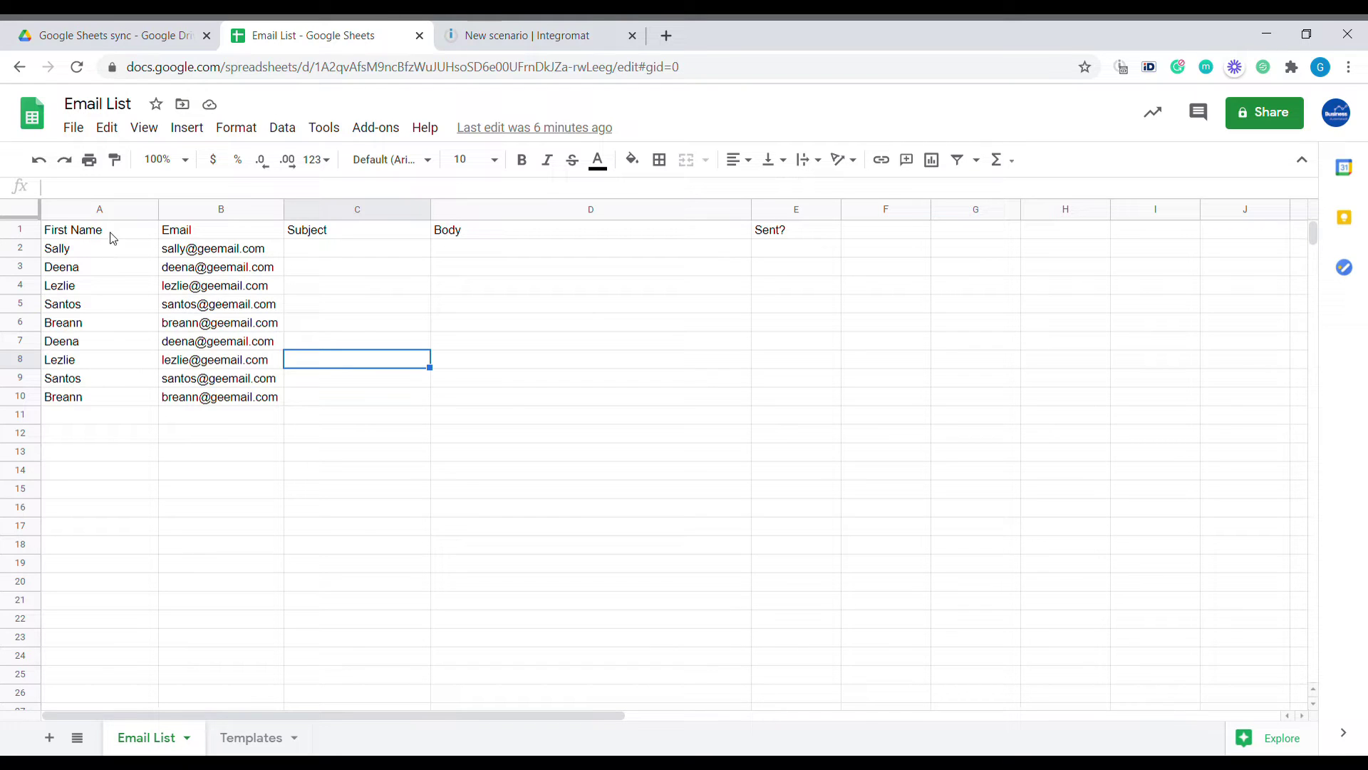
{"action": "left_click_drag", "start_coordinate": [110, 234], "coordinate": [99, 403]}
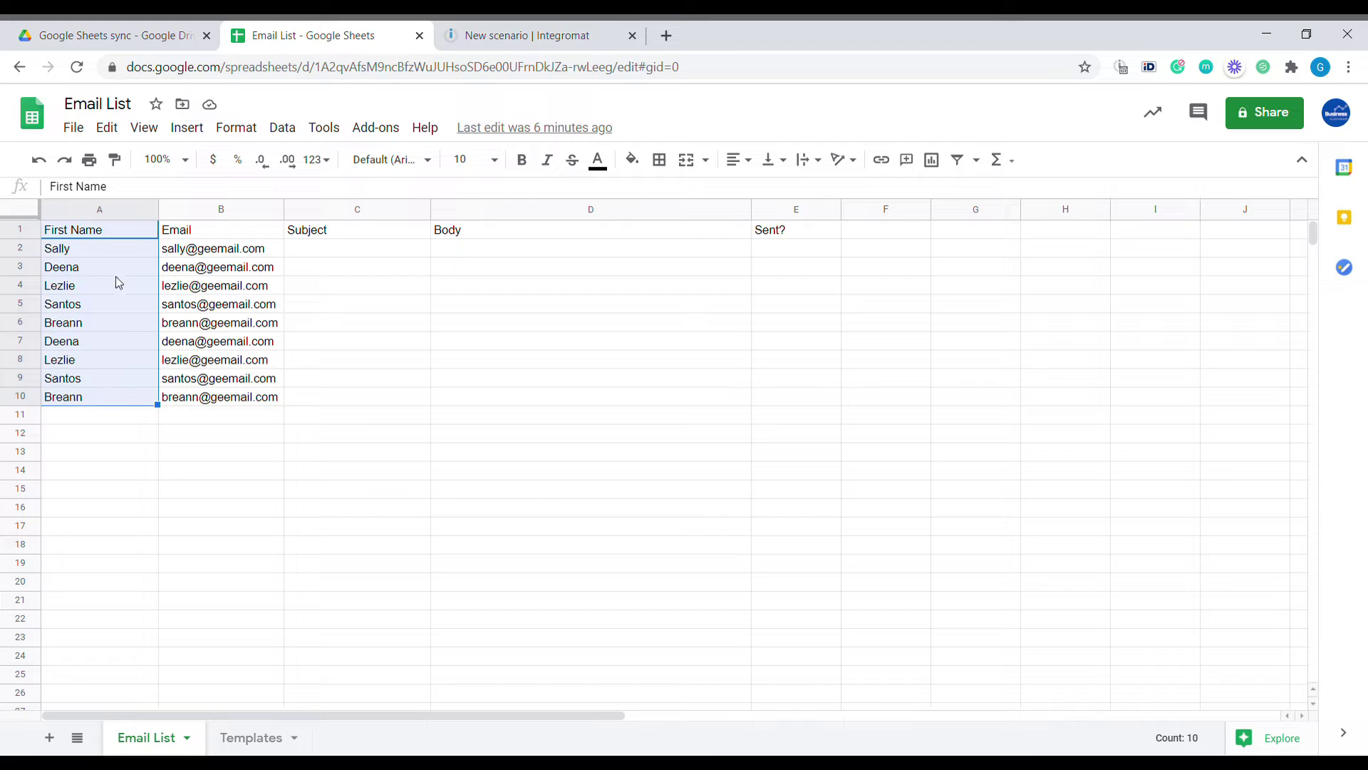
{"action": "left_click_drag", "start_coordinate": [116, 249], "coordinate": [110, 397]}
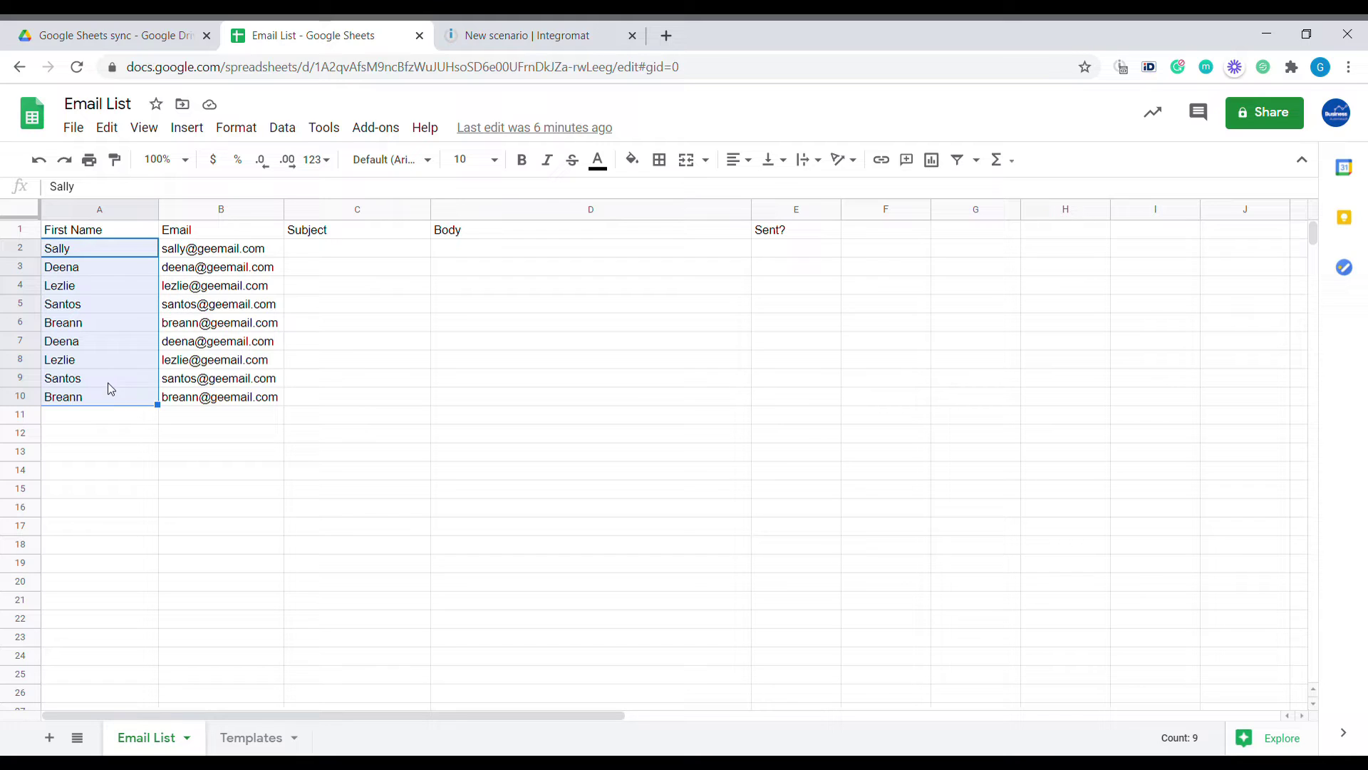
{"action": "left_click", "coordinate": [229, 235]}
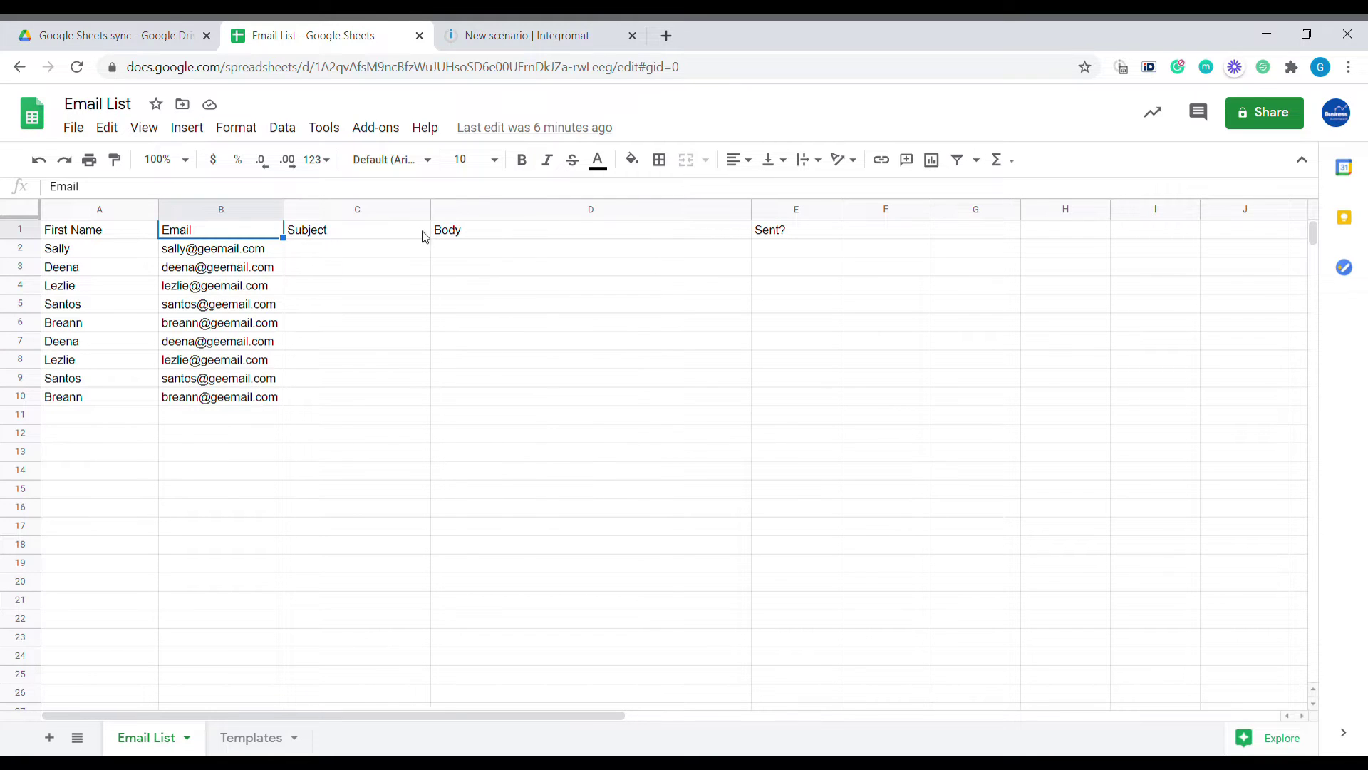
{"action": "left_click", "coordinate": [403, 237]}
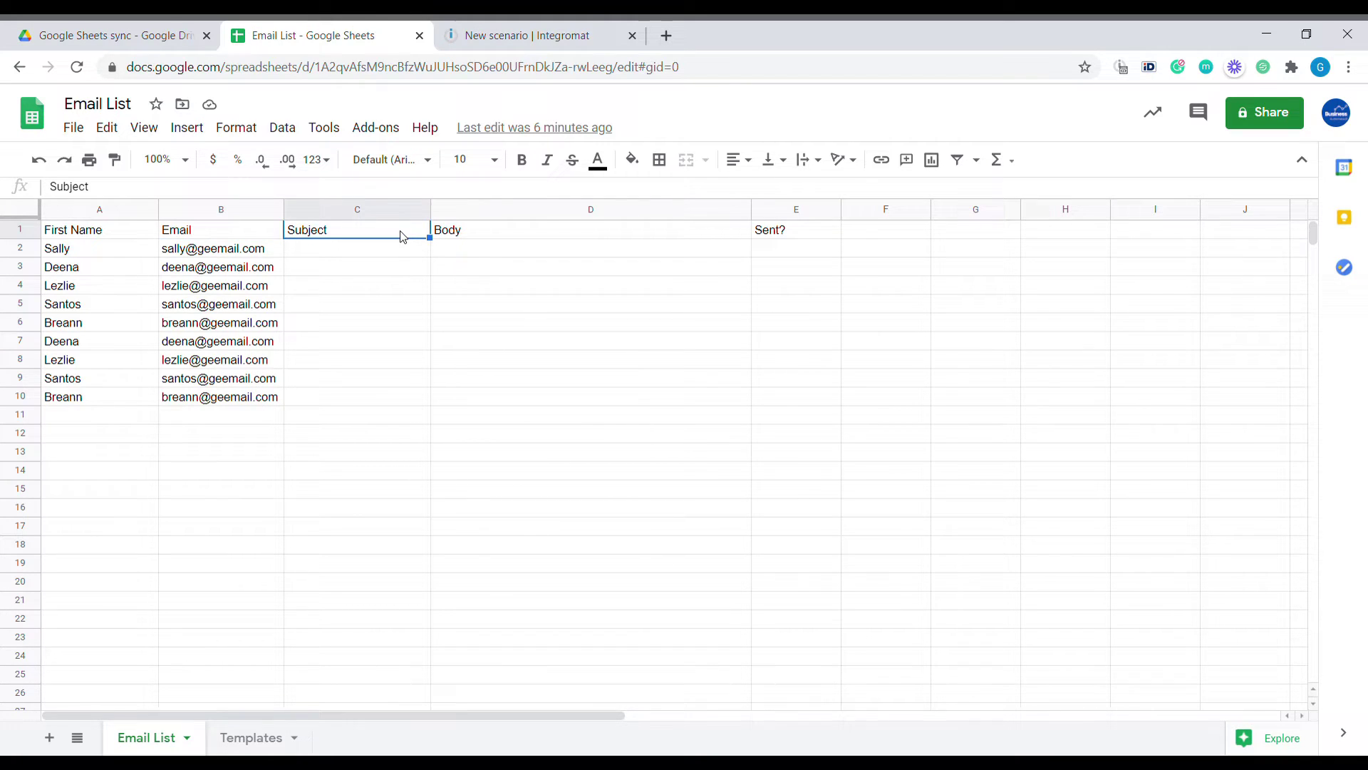
{"action": "left_click", "coordinate": [560, 239]}
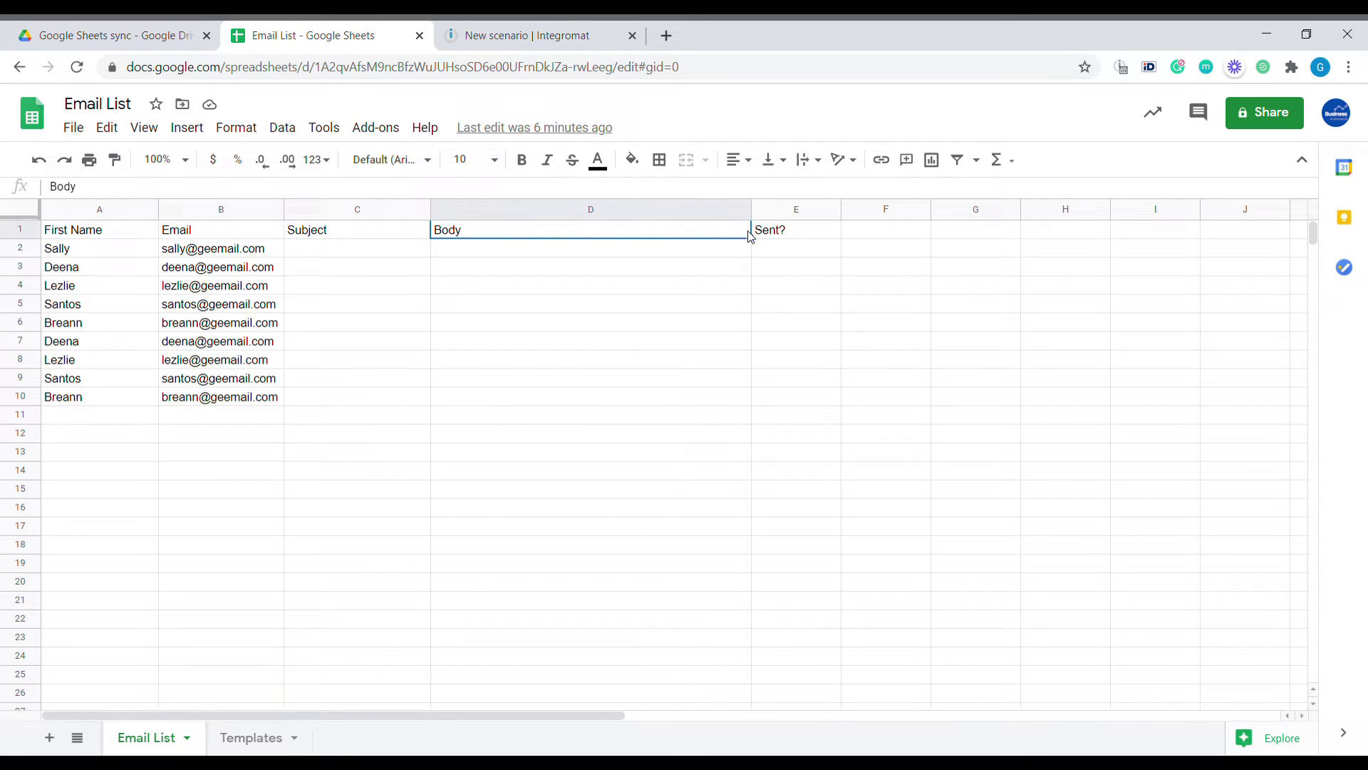
{"action": "left_click", "coordinate": [806, 239]}
{"action": "left_click_drag", "start_coordinate": [807, 252], "coordinate": [784, 385]}
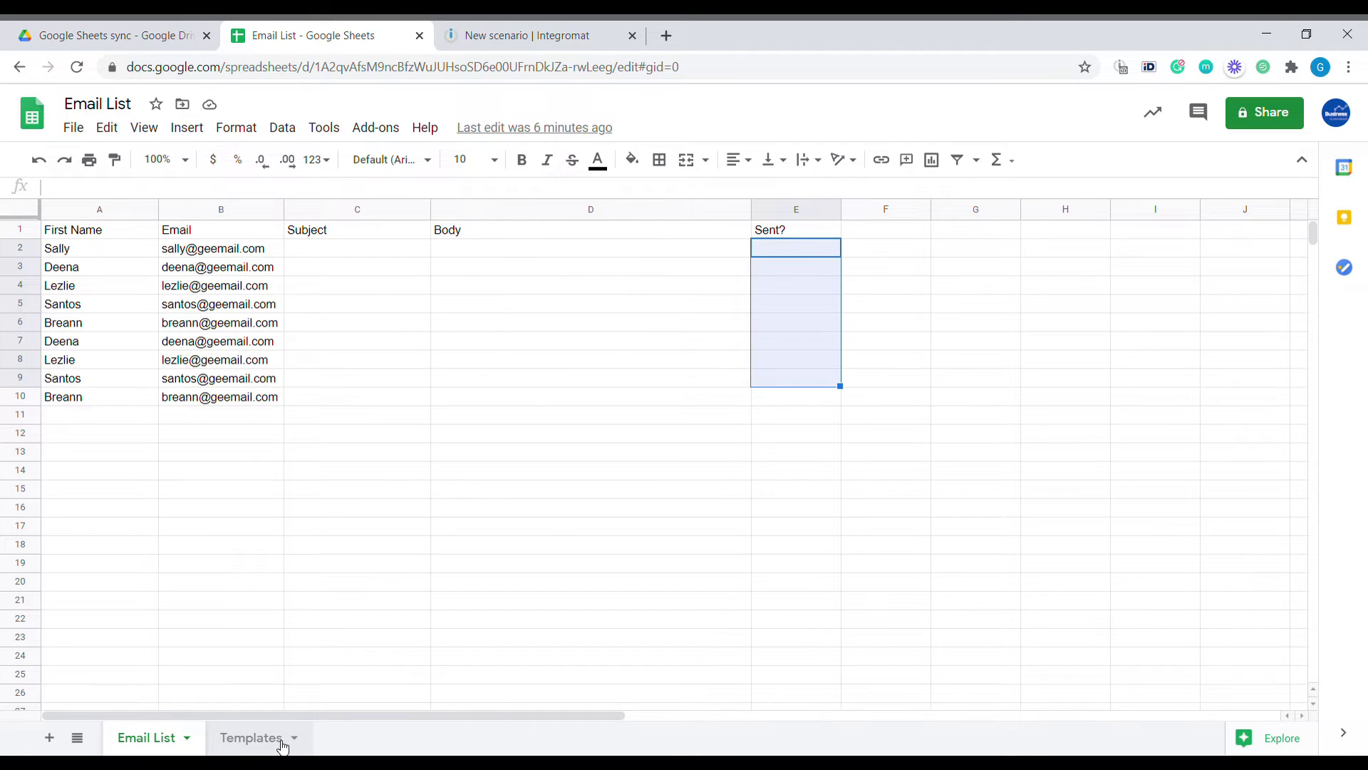
Review the subjects in the Templates sheet, from Welcome on board to Lets schedule an update
{"action": "left_click", "coordinate": [275, 742]}
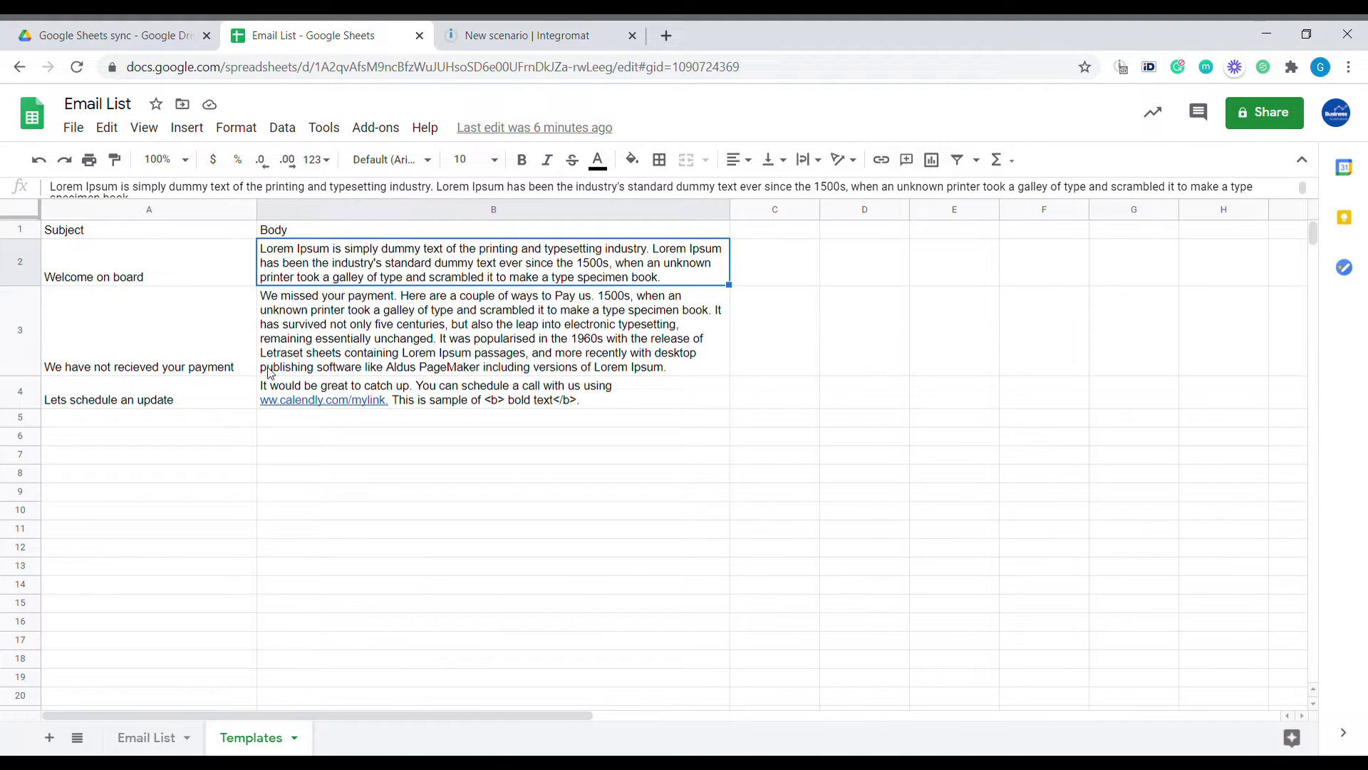
{"action": "left_click", "coordinate": [183, 275]}
{"action": "left_click", "coordinate": [182, 312]}
{"action": "left_click", "coordinate": [172, 390]}
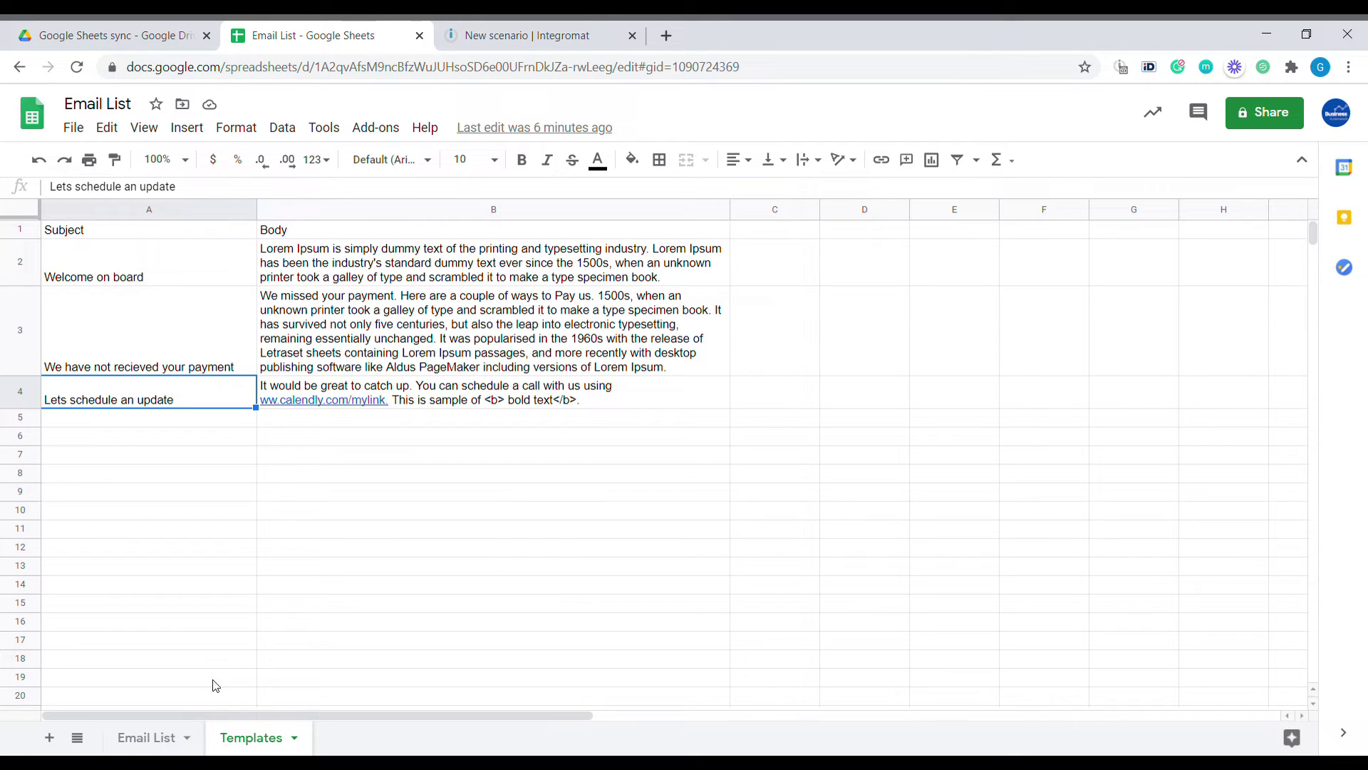
{"action": "left_click", "coordinate": [209, 278]}
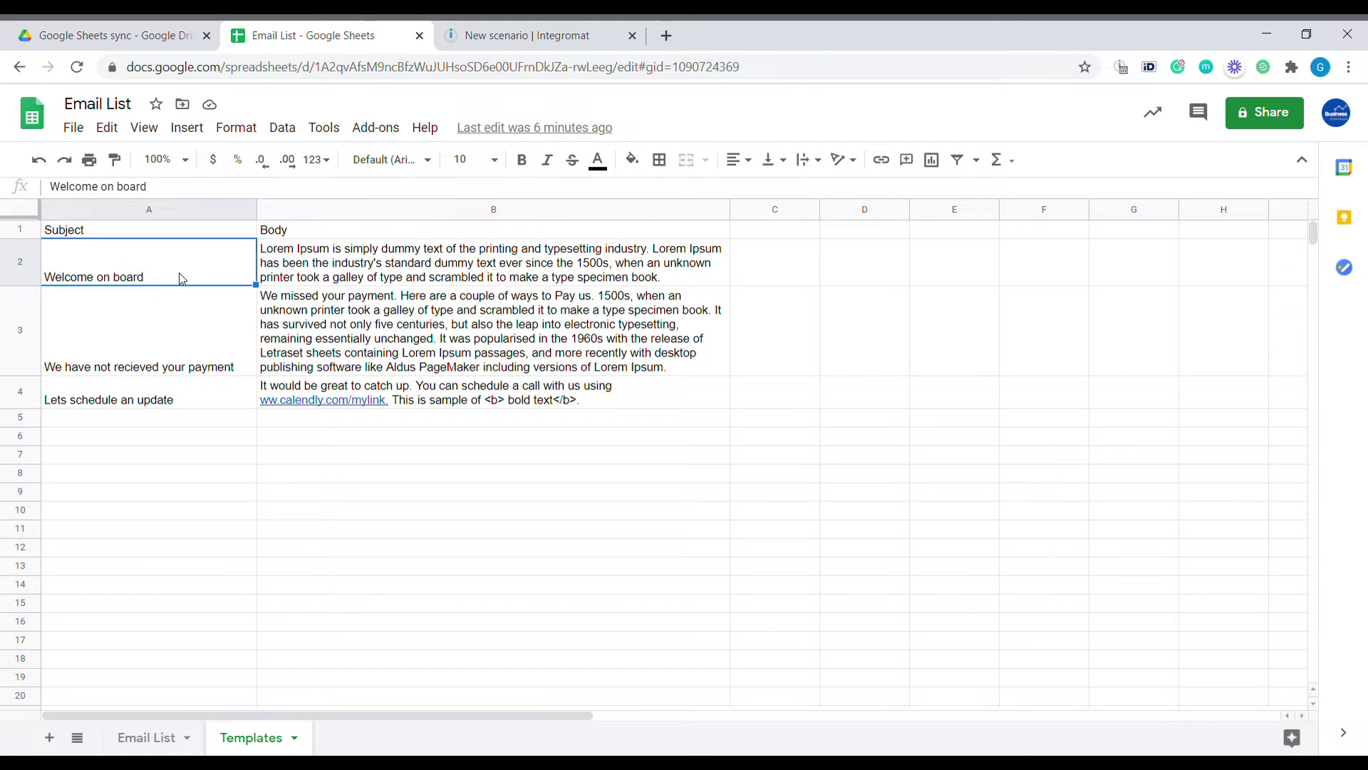
Inspect the Welcome on board body in B2, then copy A2:B2
{"action": "left_click", "coordinate": [442, 281]}
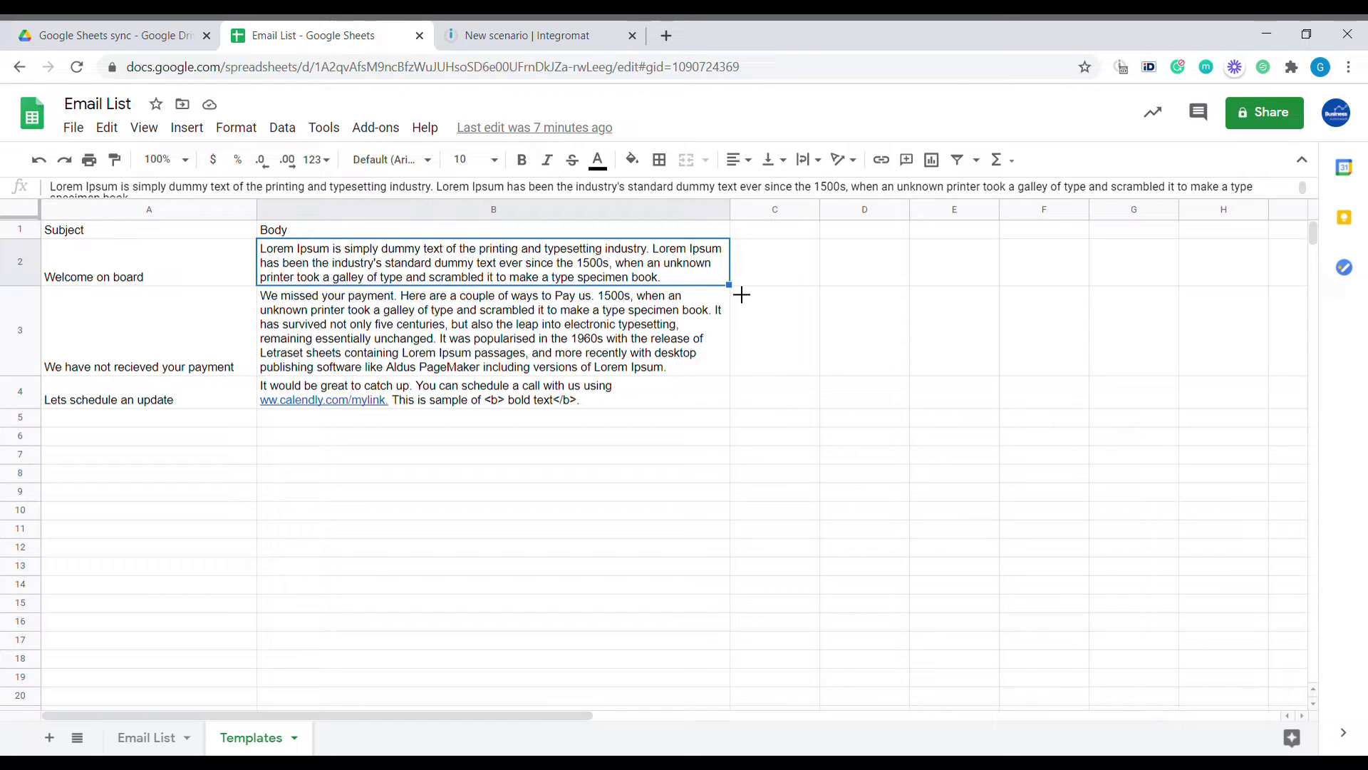
{"action": "double_click", "coordinate": [652, 270]}
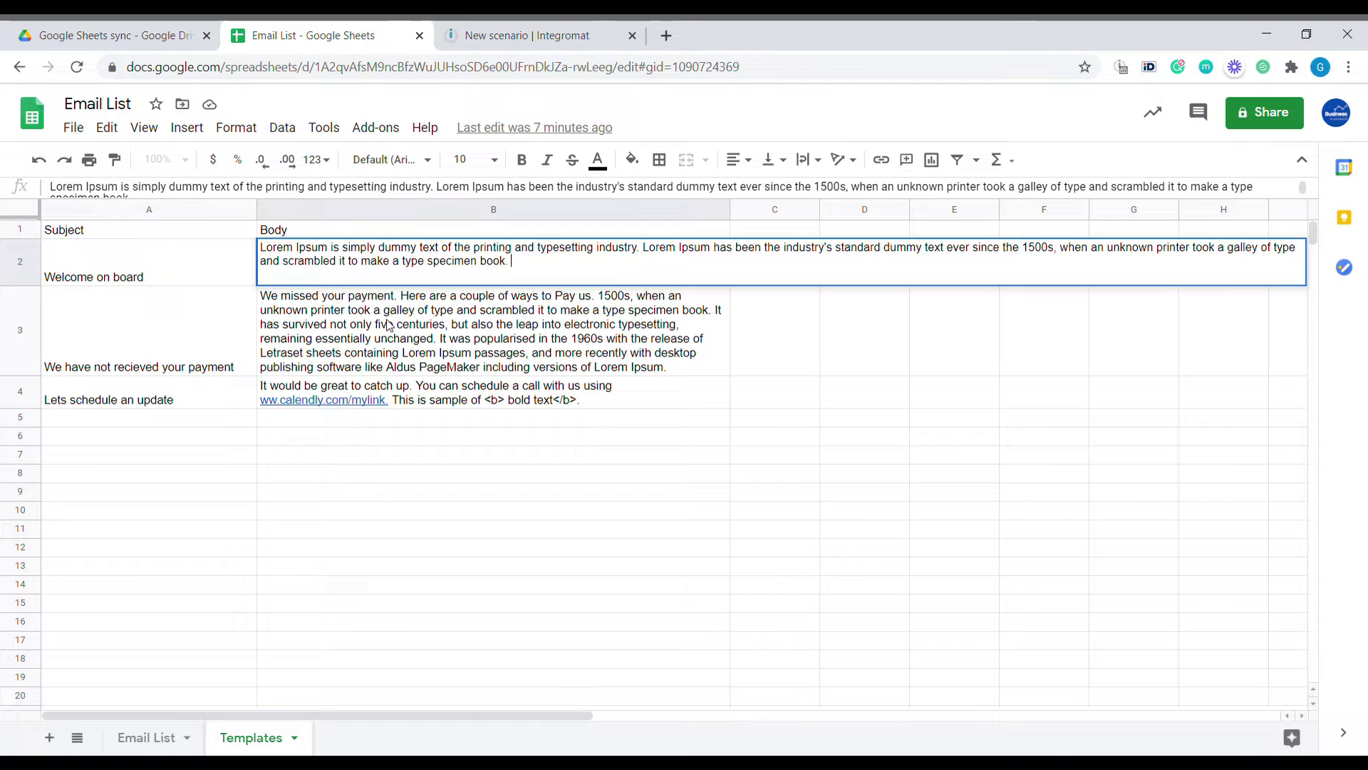
{"action": "left_click", "coordinate": [518, 313]}
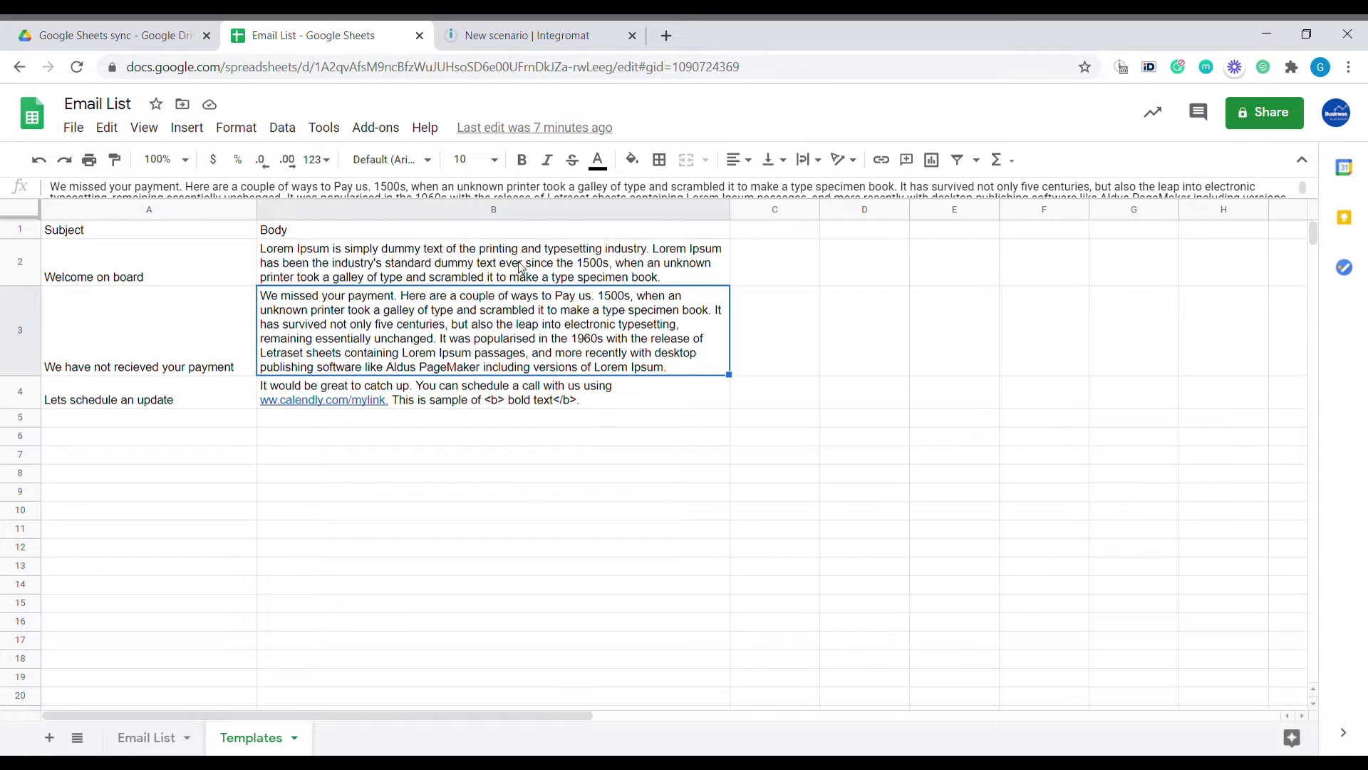
{"action": "left_click", "coordinate": [287, 252]}
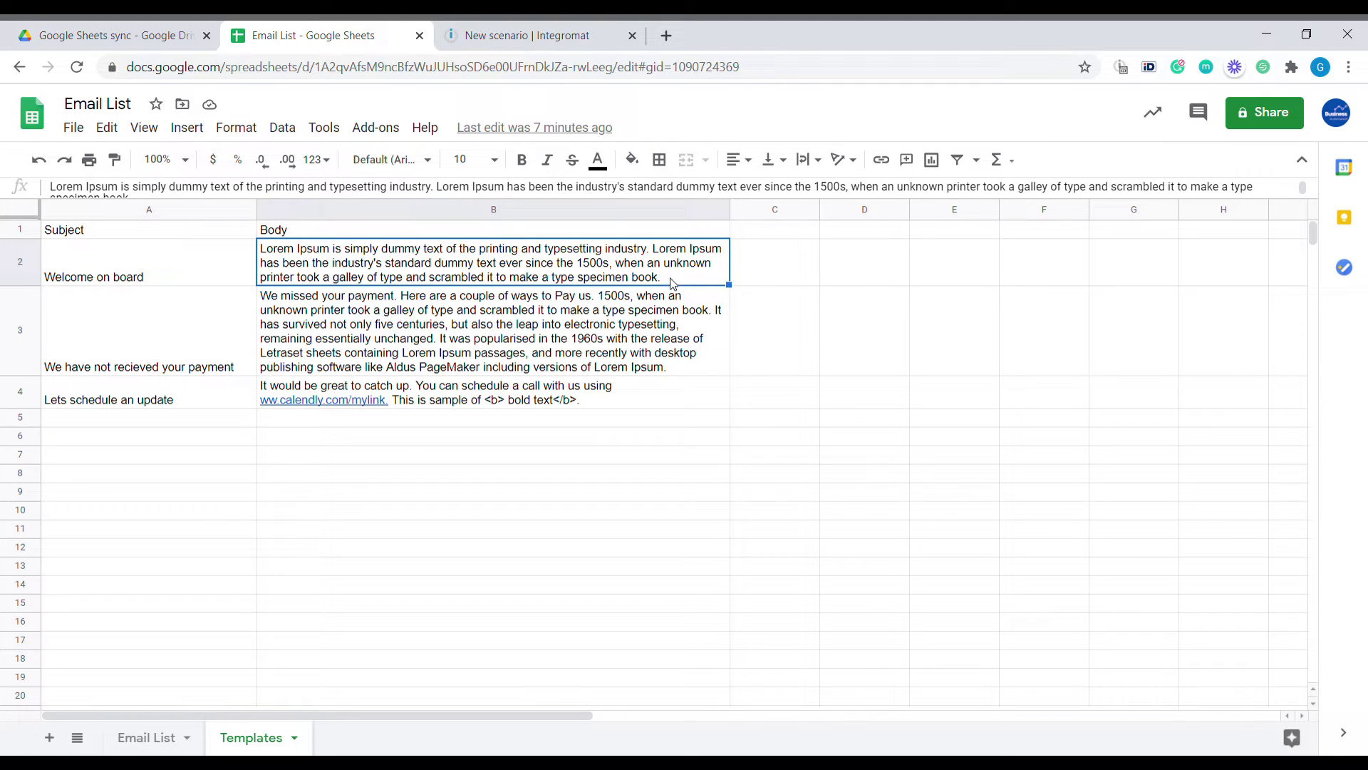
{"action": "double_click", "coordinate": [688, 280]}
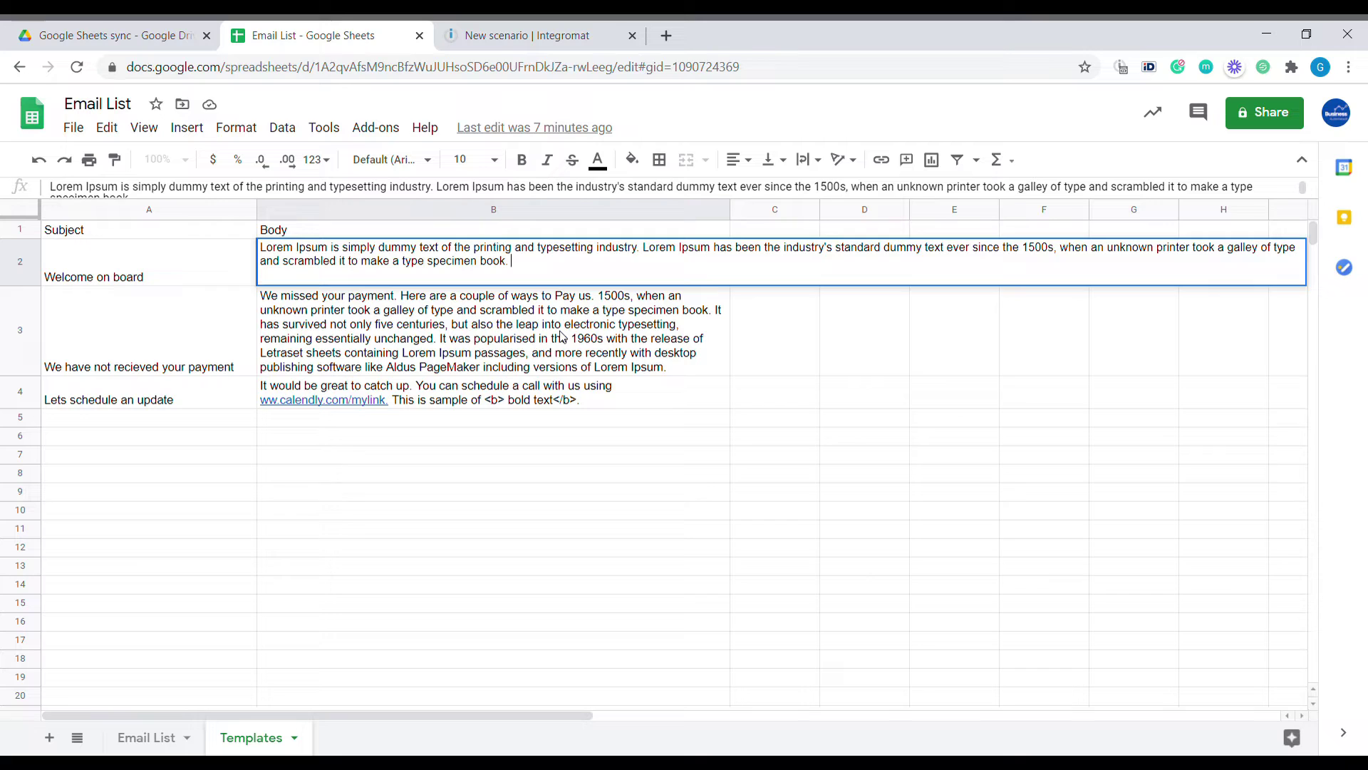
{"action": "left_click", "coordinate": [560, 336]}
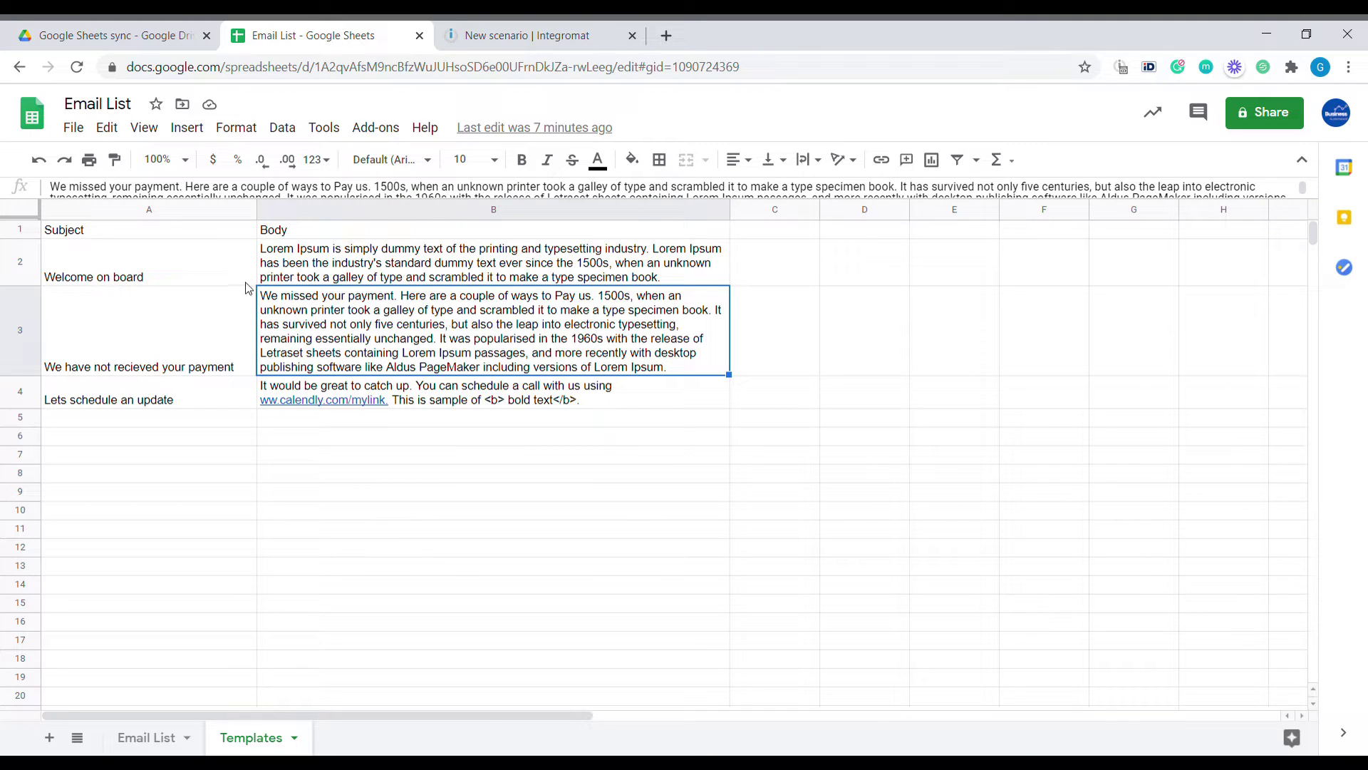
{"action": "left_click_drag", "start_coordinate": [134, 270], "coordinate": [423, 279]}
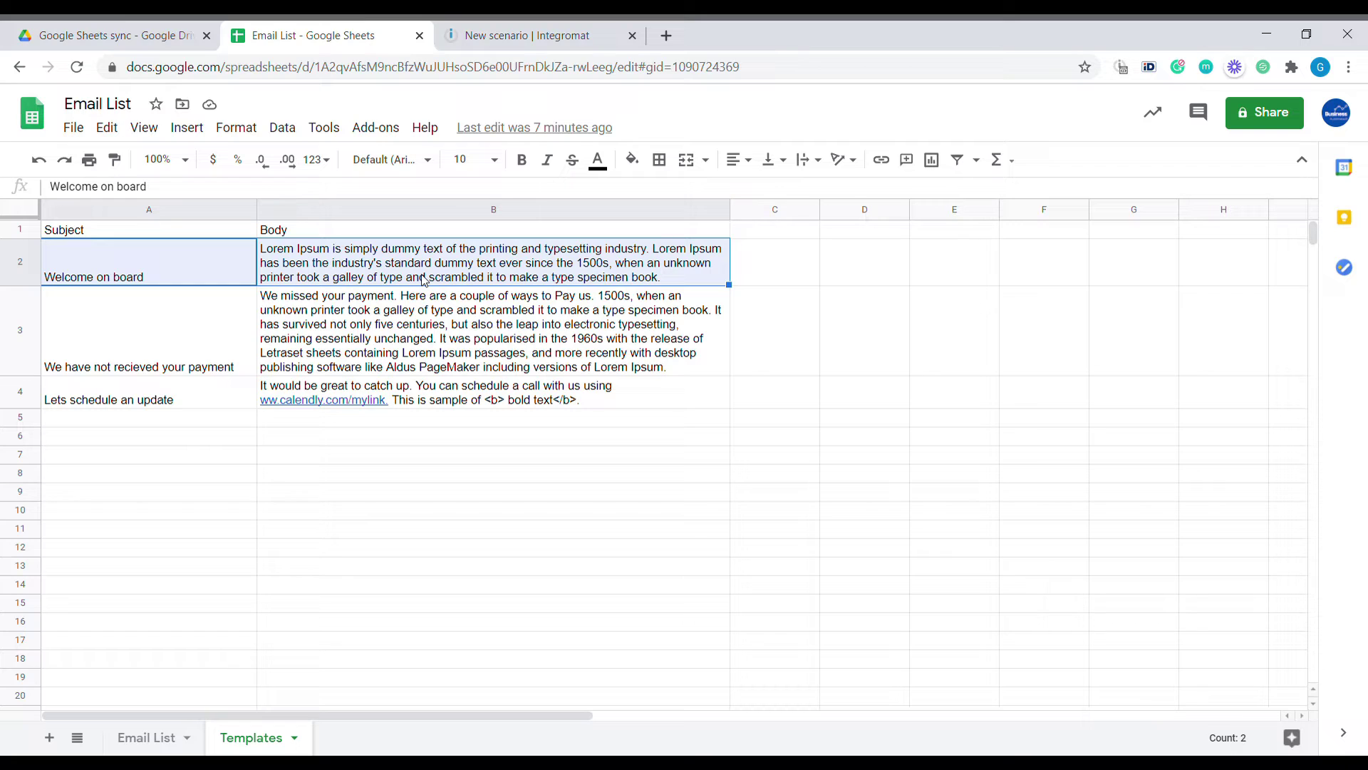
{"action": "key", "text": "ctrl+c"}
Paste the Welcome on board subject and body into C2:D10 of the Email List sheet
{"action": "left_click", "coordinate": [168, 735]}
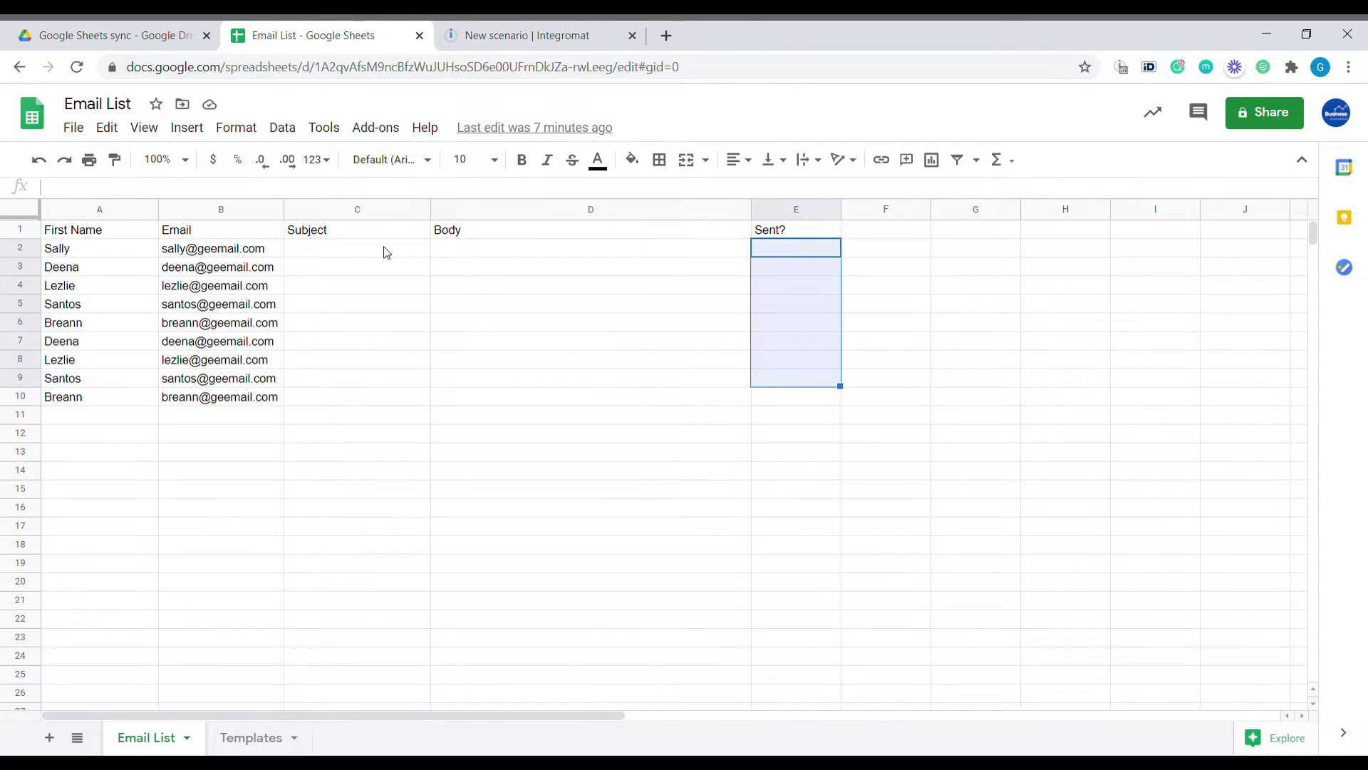
{"action": "left_click", "coordinate": [376, 252]}
{"action": "key", "text": "ctrl+v"}
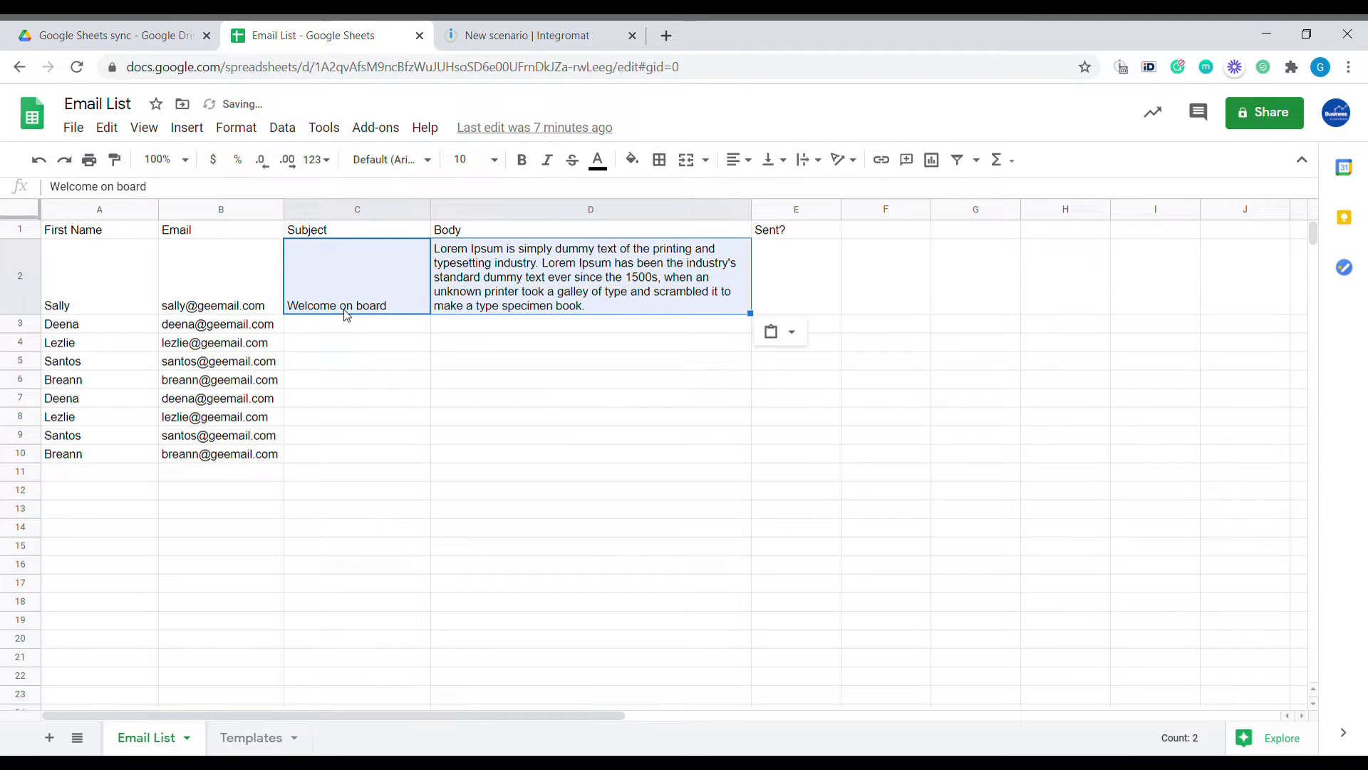
{"action": "left_click", "coordinate": [417, 329]}
{"action": "left_click_drag", "start_coordinate": [417, 328], "coordinate": [677, 456]}
{"action": "key", "text": "ctrl+v"}
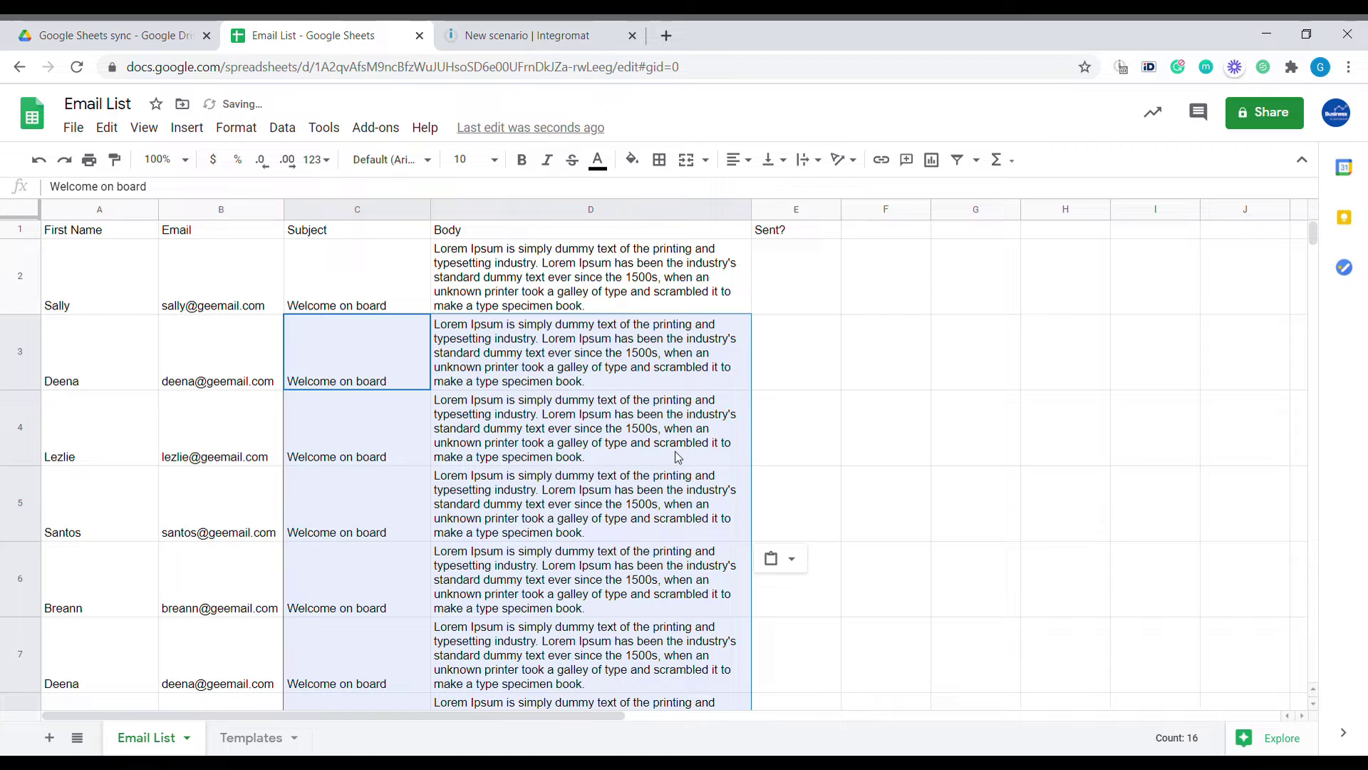
{"action": "scroll", "coordinate": [371, 448], "scroll_direction": "down", "scroll_amount": 3}
{"action": "scroll", "coordinate": [349, 469], "scroll_direction": "down", "scroll_amount": 2}
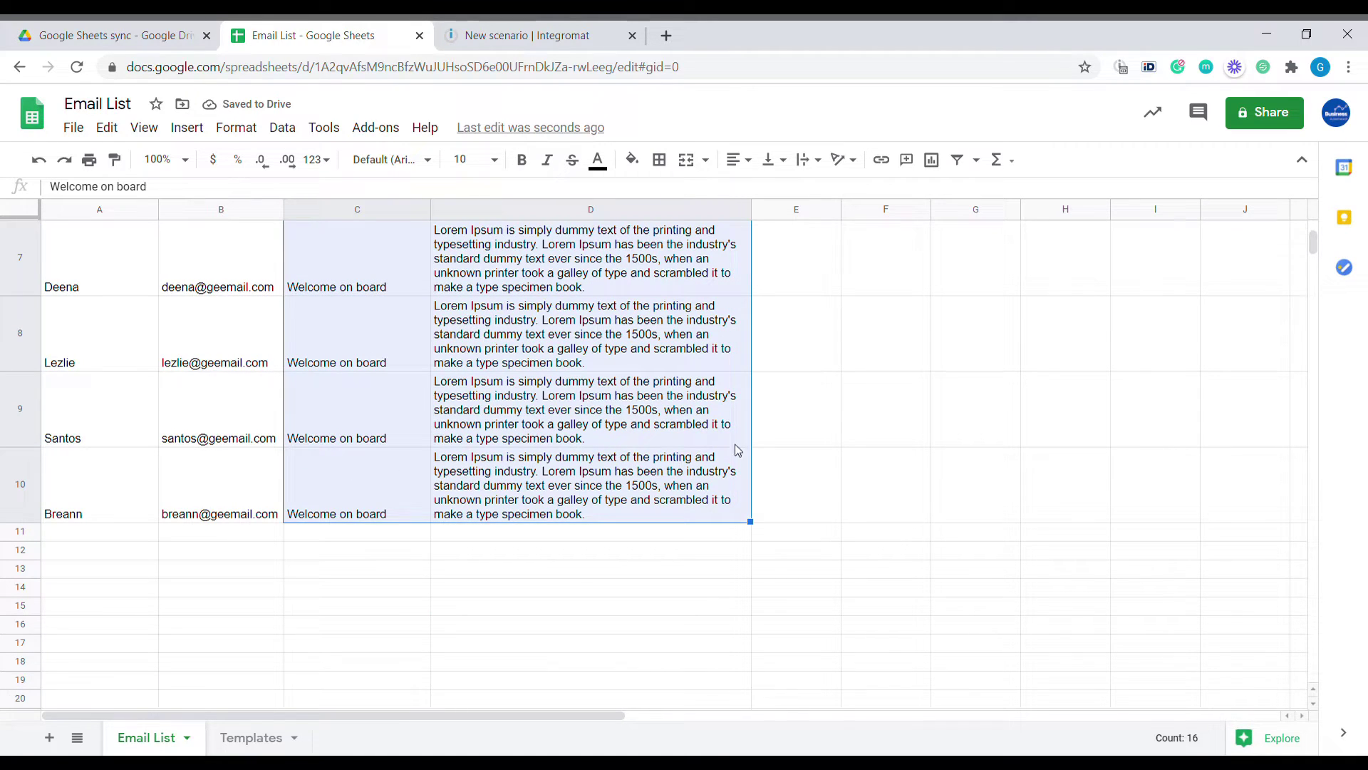
{"action": "scroll", "coordinate": [730, 456], "scroll_direction": "up", "scroll_amount": 6}
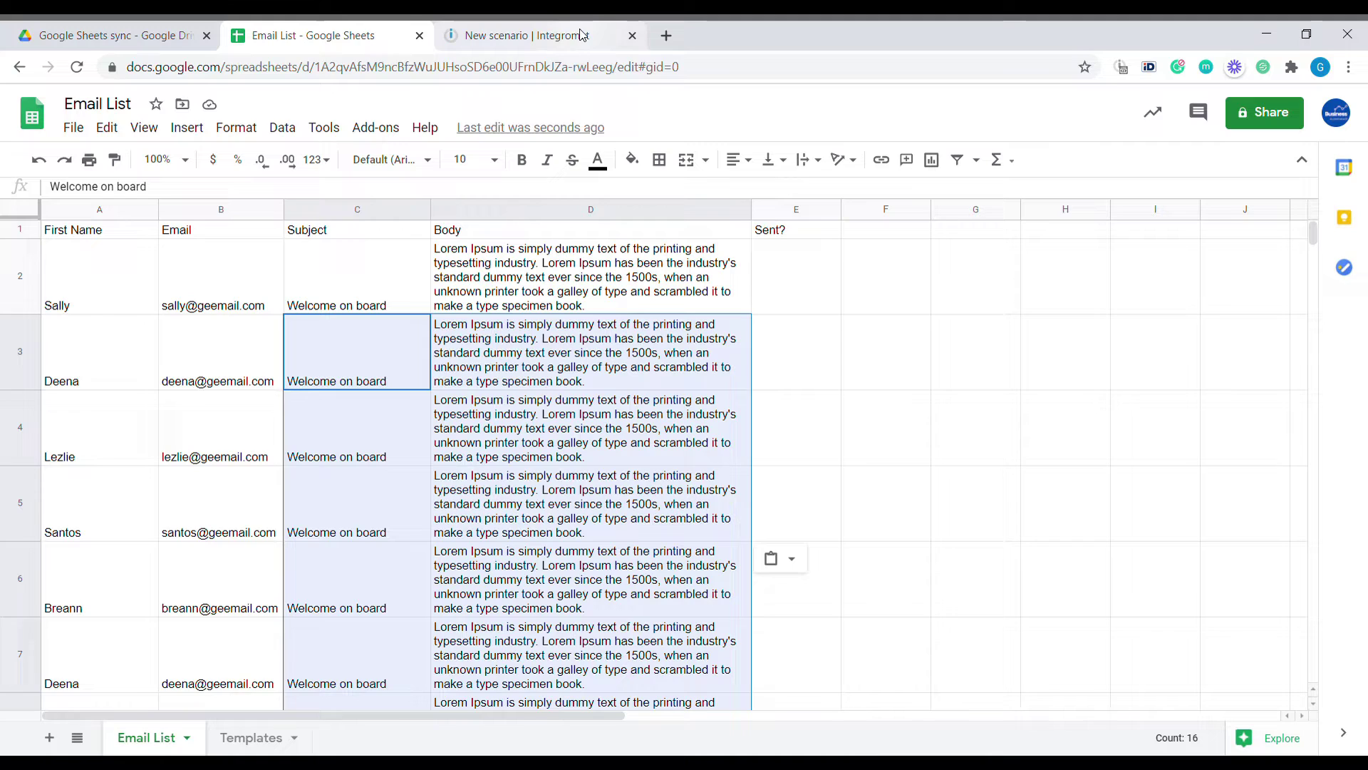
Skip service selection for a blank Integromat scenario and search apps for SHEET
{"action": "left_click", "coordinate": [562, 41]}
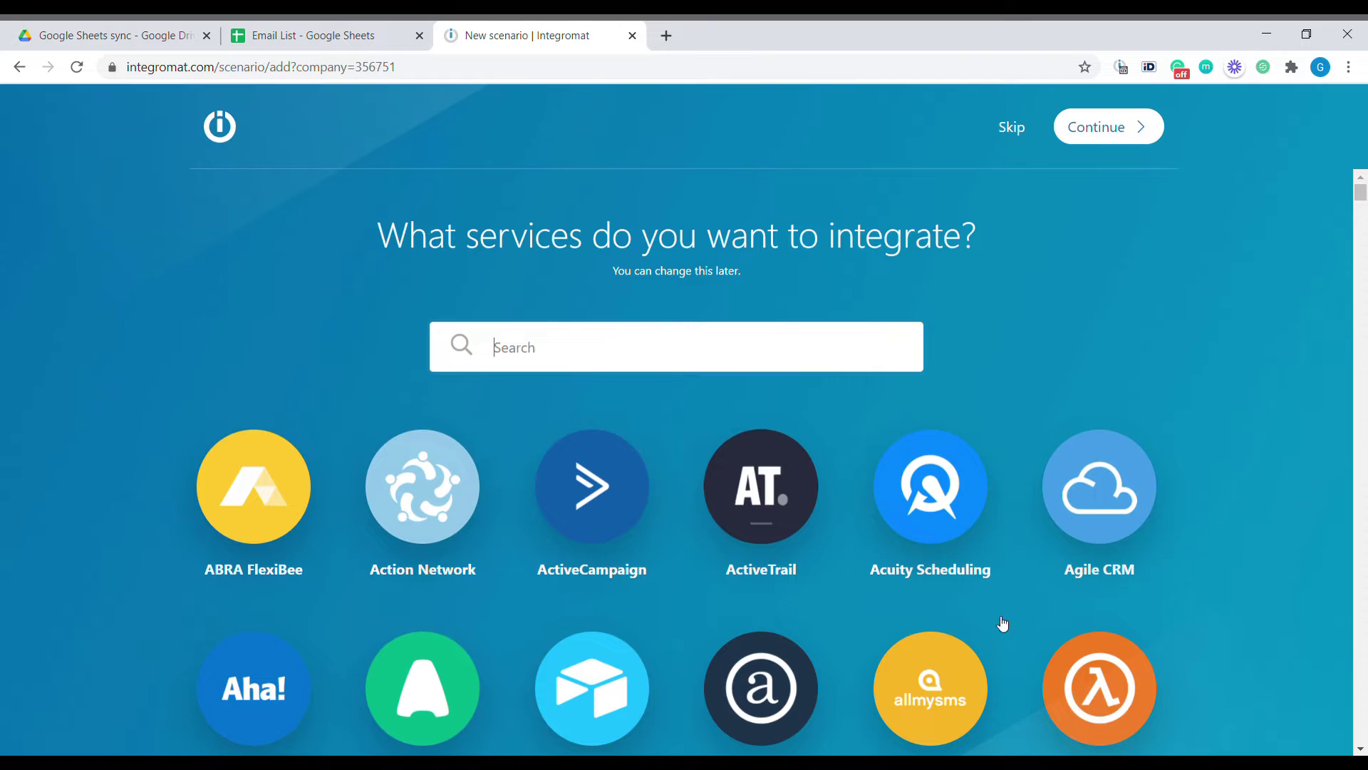
{"action": "left_click", "coordinate": [1012, 128]}
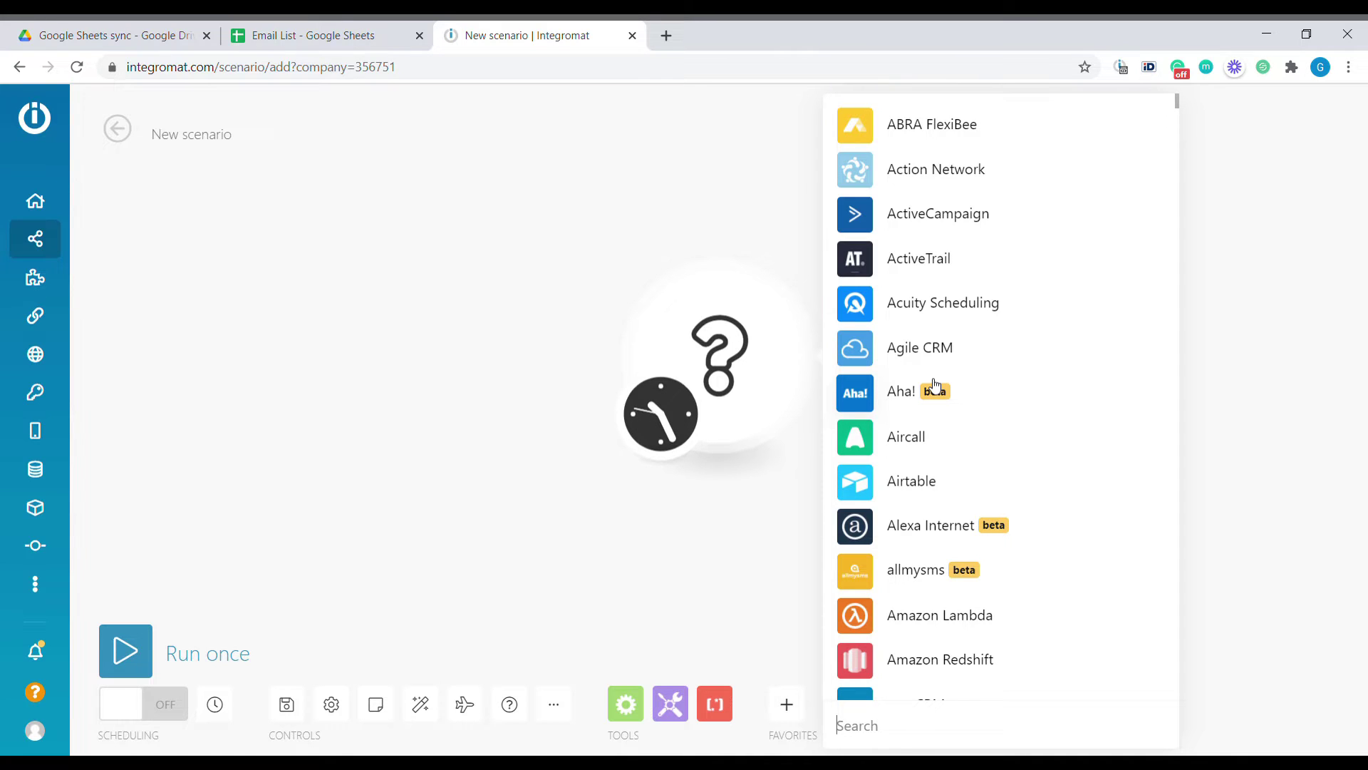
{"action": "type", "text": "SHEET"}
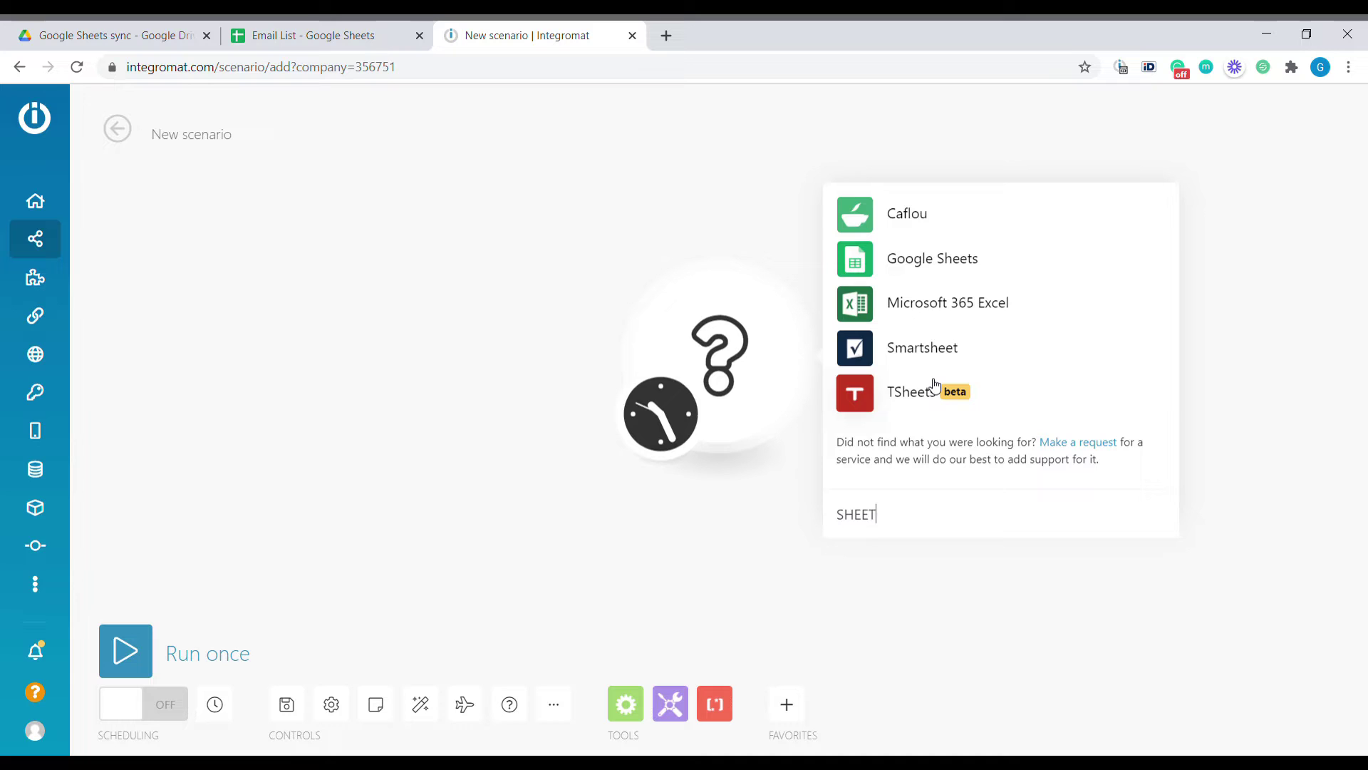
Set up a Google Sheets Watch Rows trigger on spreadsheet and sheet Email List, limit 100
{"action": "left_click", "coordinate": [946, 265]}
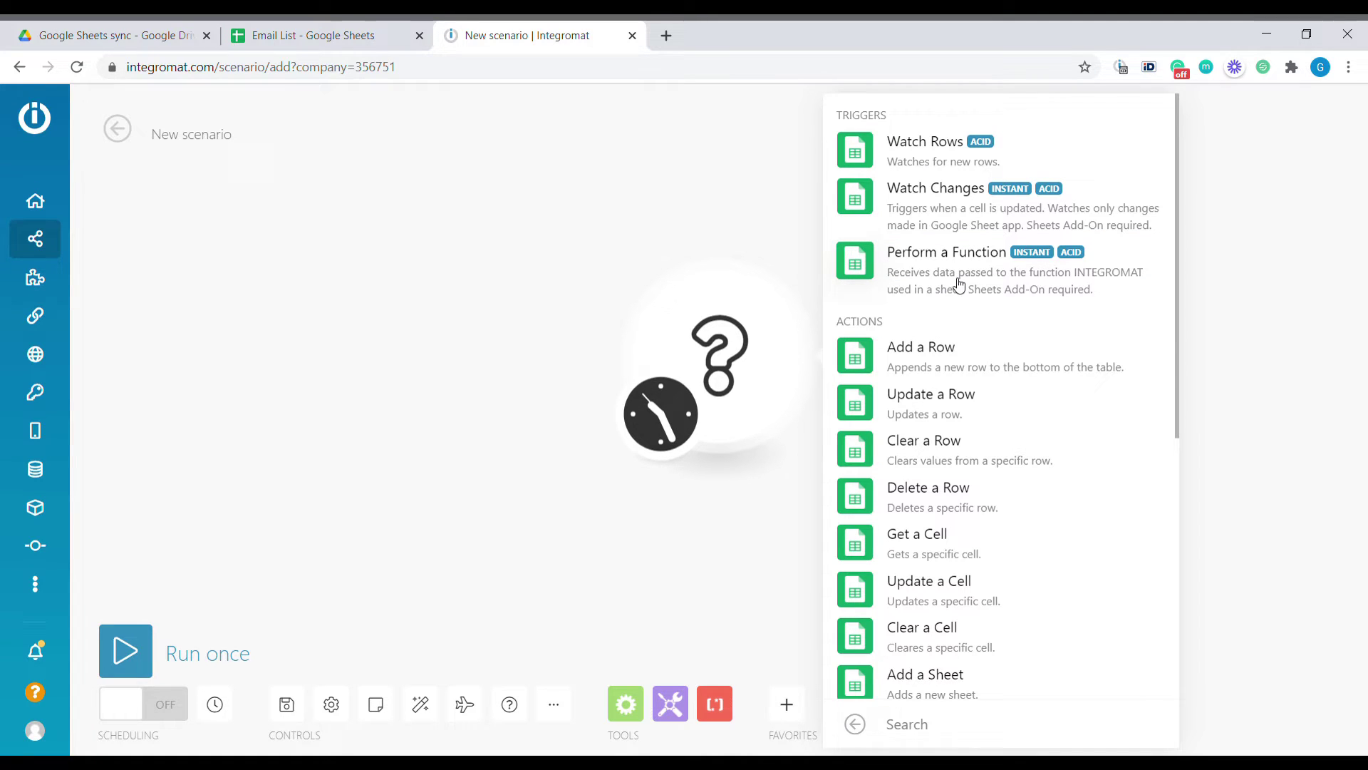
{"action": "left_click", "coordinate": [923, 154]}
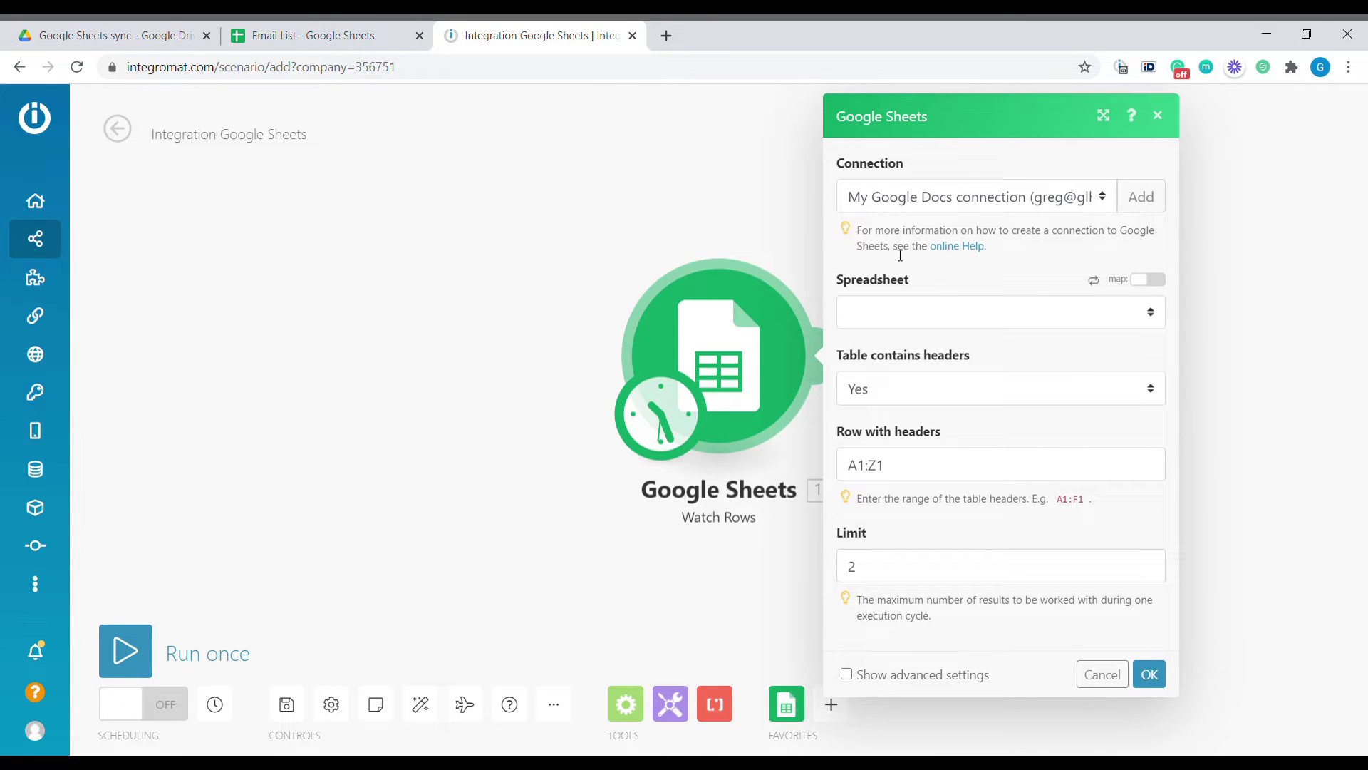
{"action": "left_click", "coordinate": [964, 315]}
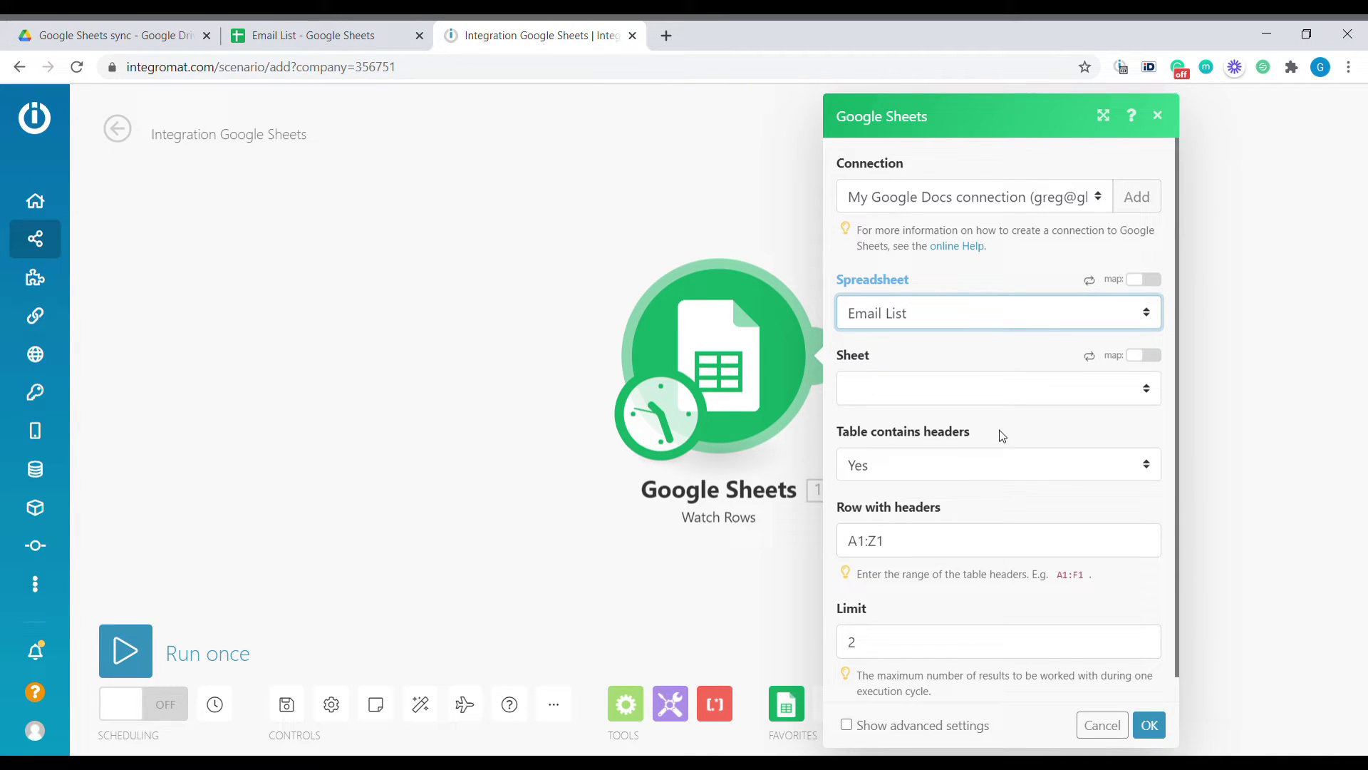
{"action": "left_click", "coordinate": [984, 398]}
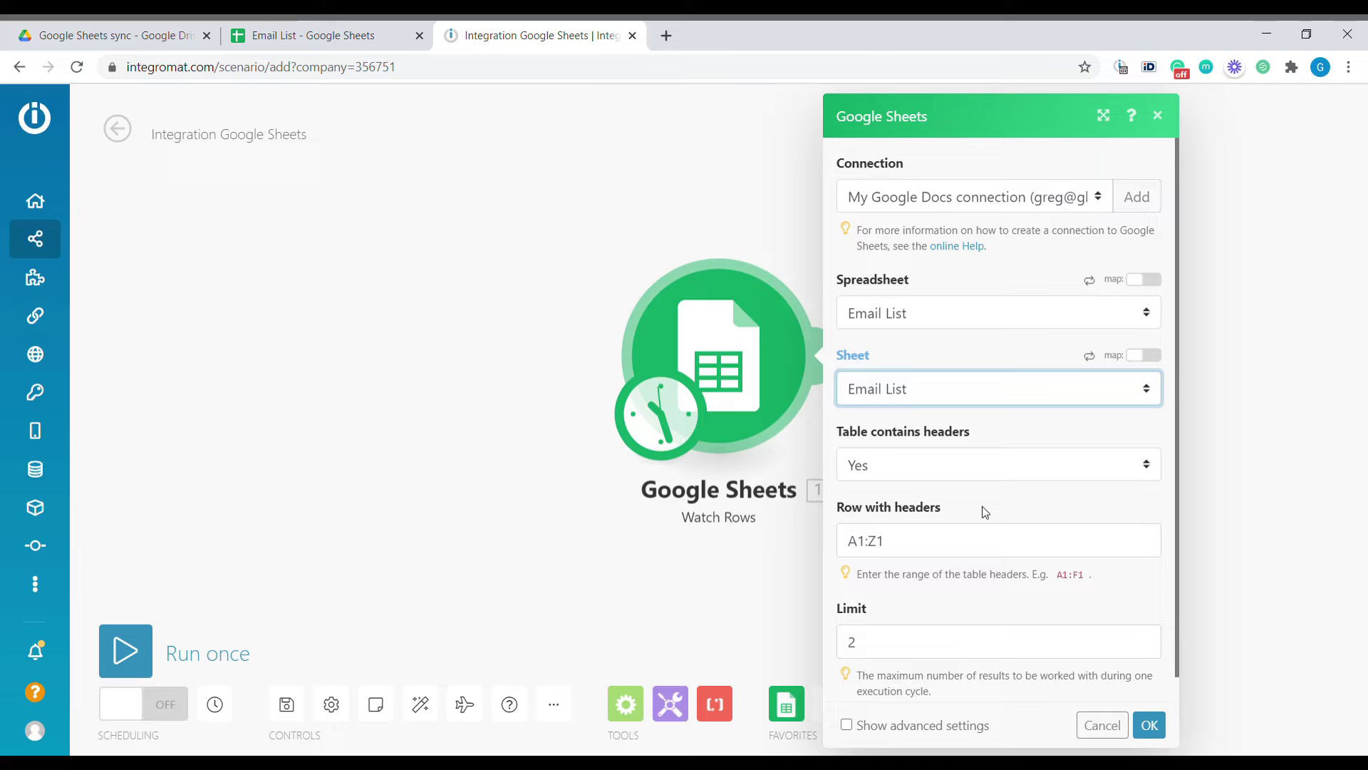
{"action": "scroll", "coordinate": [969, 589], "scroll_direction": "down", "scroll_amount": 1}
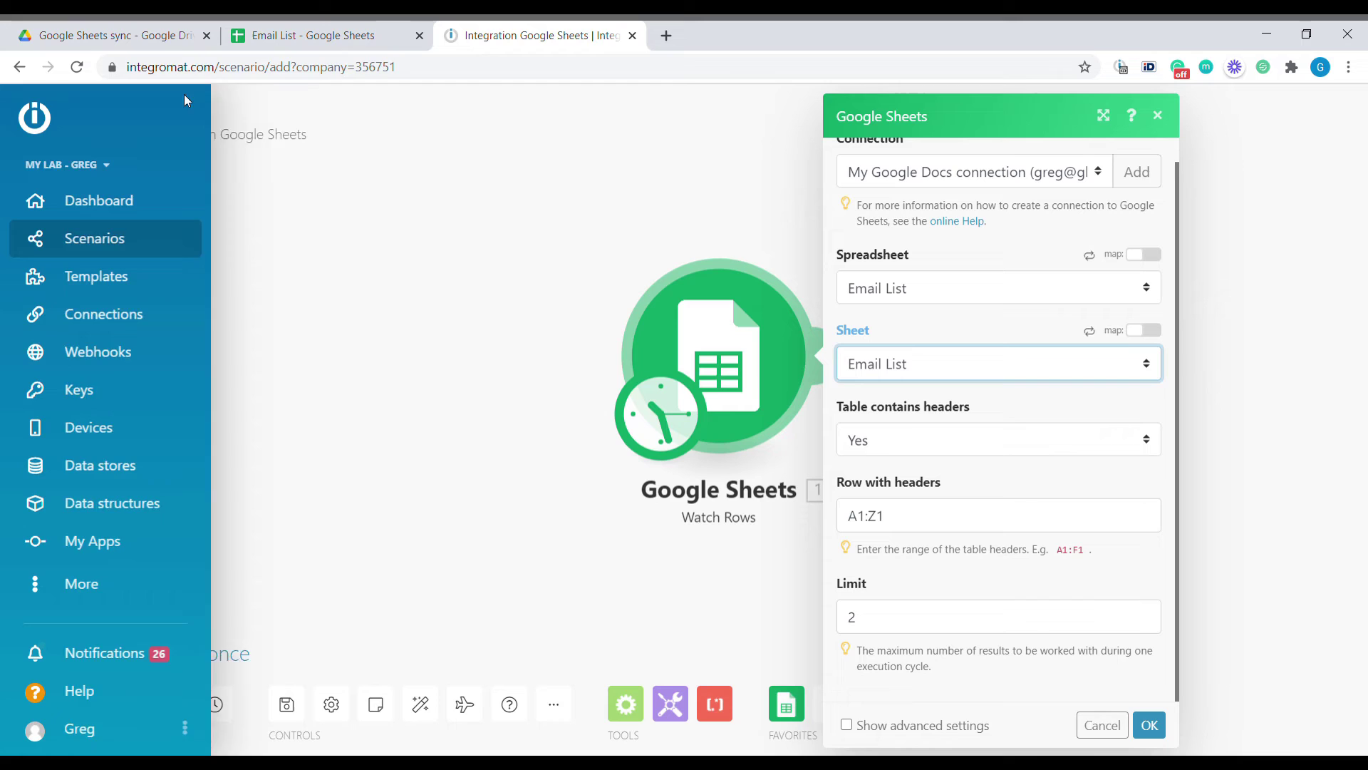
{"action": "double_click", "coordinate": [933, 617]}
{"action": "type", "text": "100"}
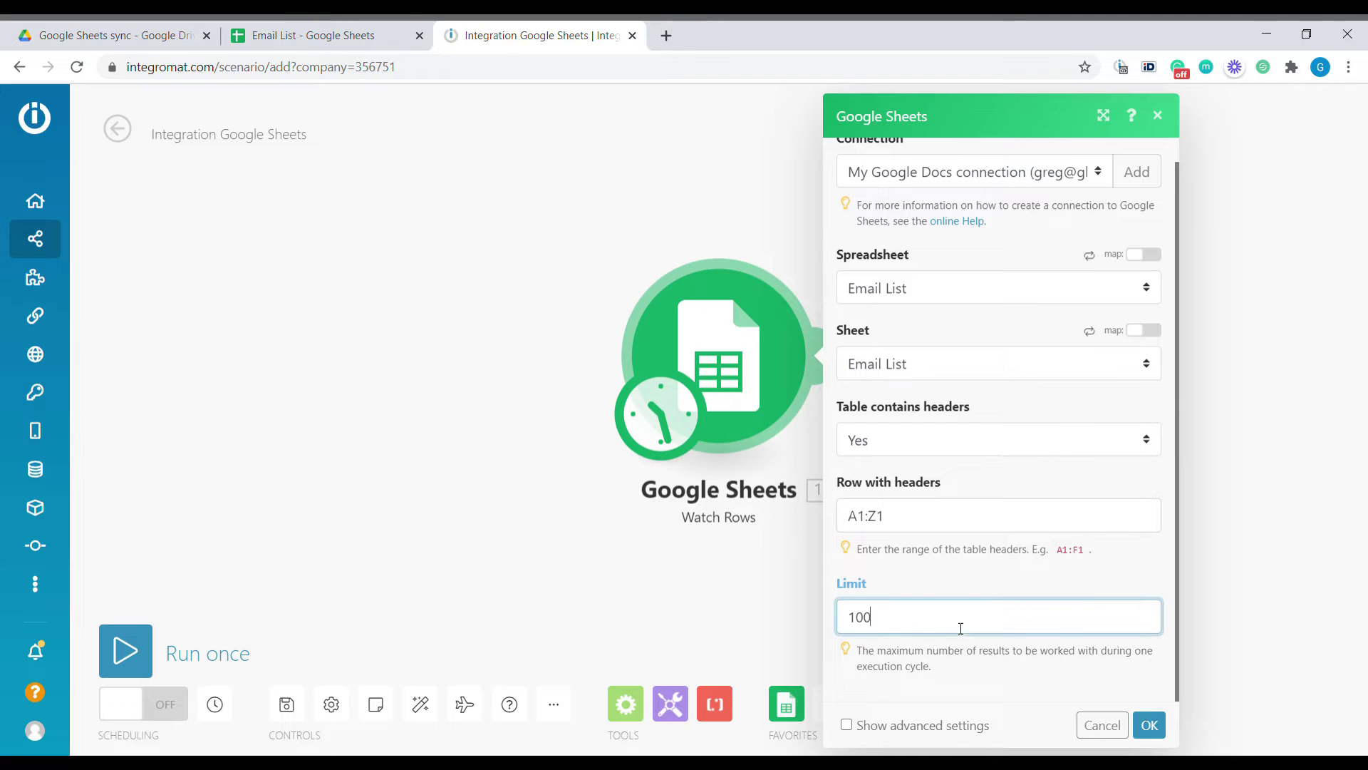
{"action": "left_click", "coordinate": [1149, 725]}
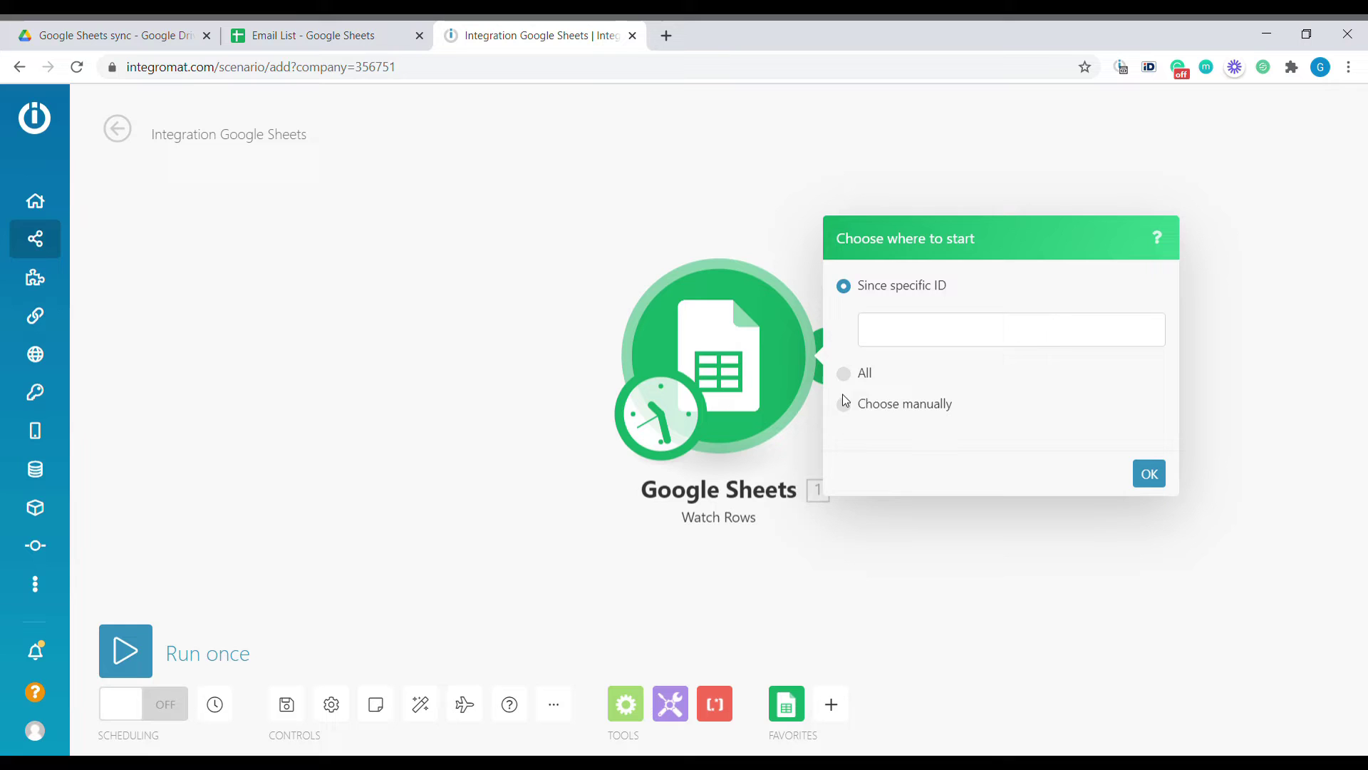
Start the trigger from all rows, run the scenario once and open its output
{"action": "left_click", "coordinate": [846, 374]}
{"action": "left_click", "coordinate": [1149, 473]}
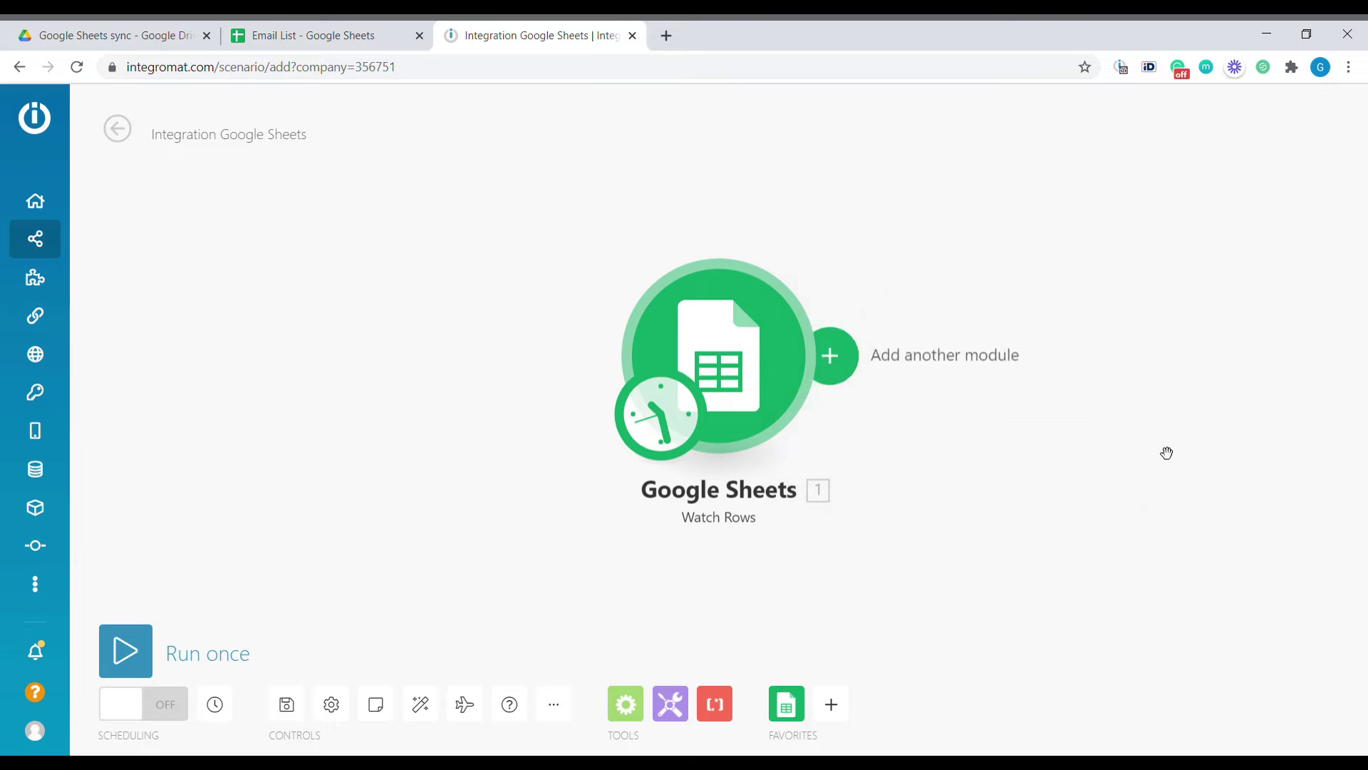
{"action": "left_click", "coordinate": [143, 653]}
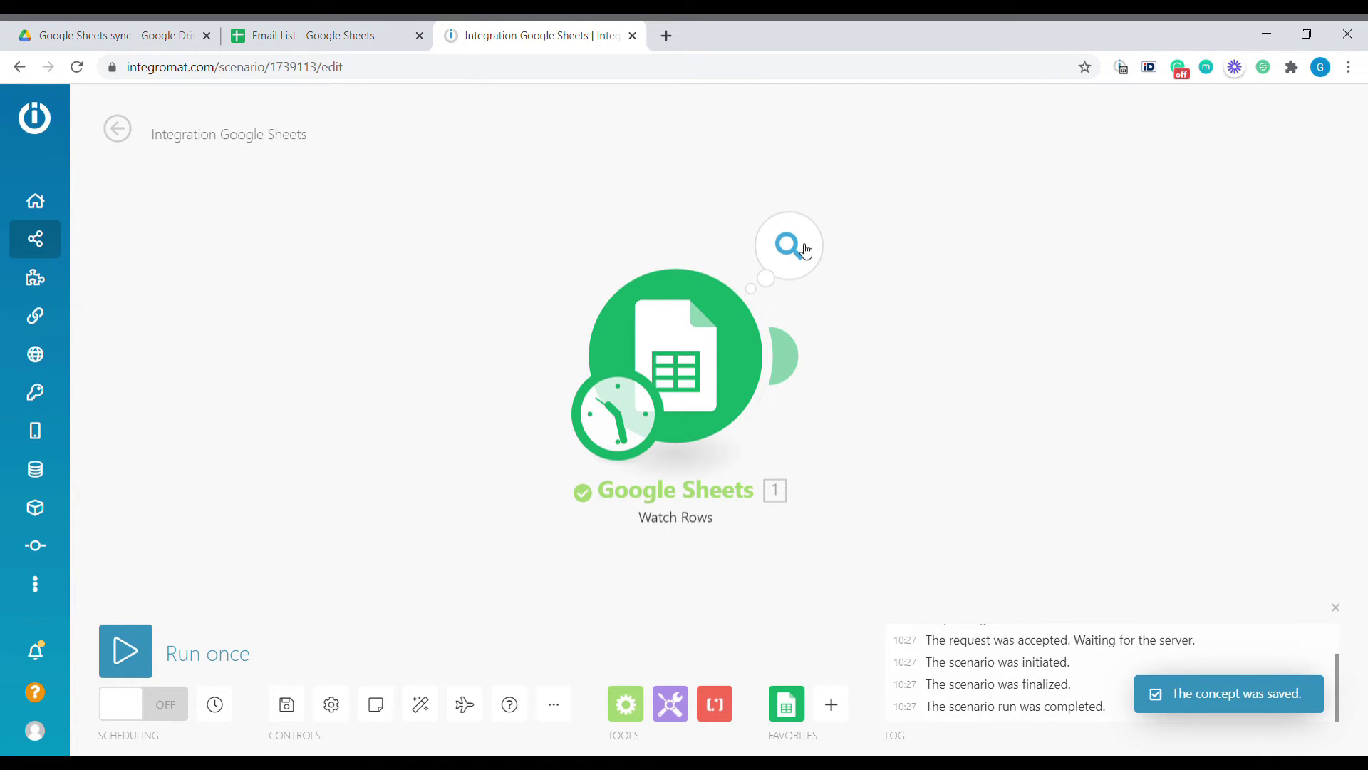
{"action": "left_click", "coordinate": [805, 251]}
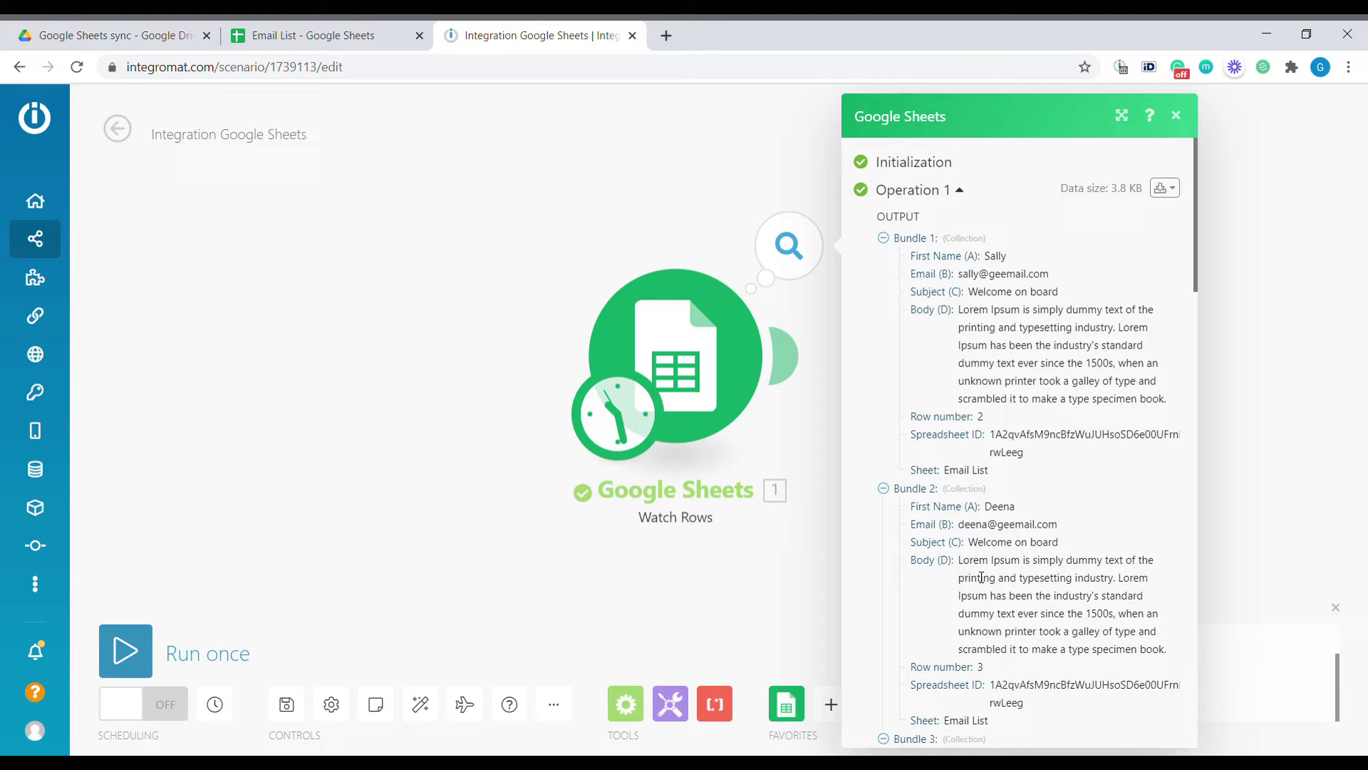
Review the nine returned bundles' email, subject and body, then run again, getting nothing
{"action": "left_click_drag", "start_coordinate": [958, 274], "coordinate": [1002, 295]}
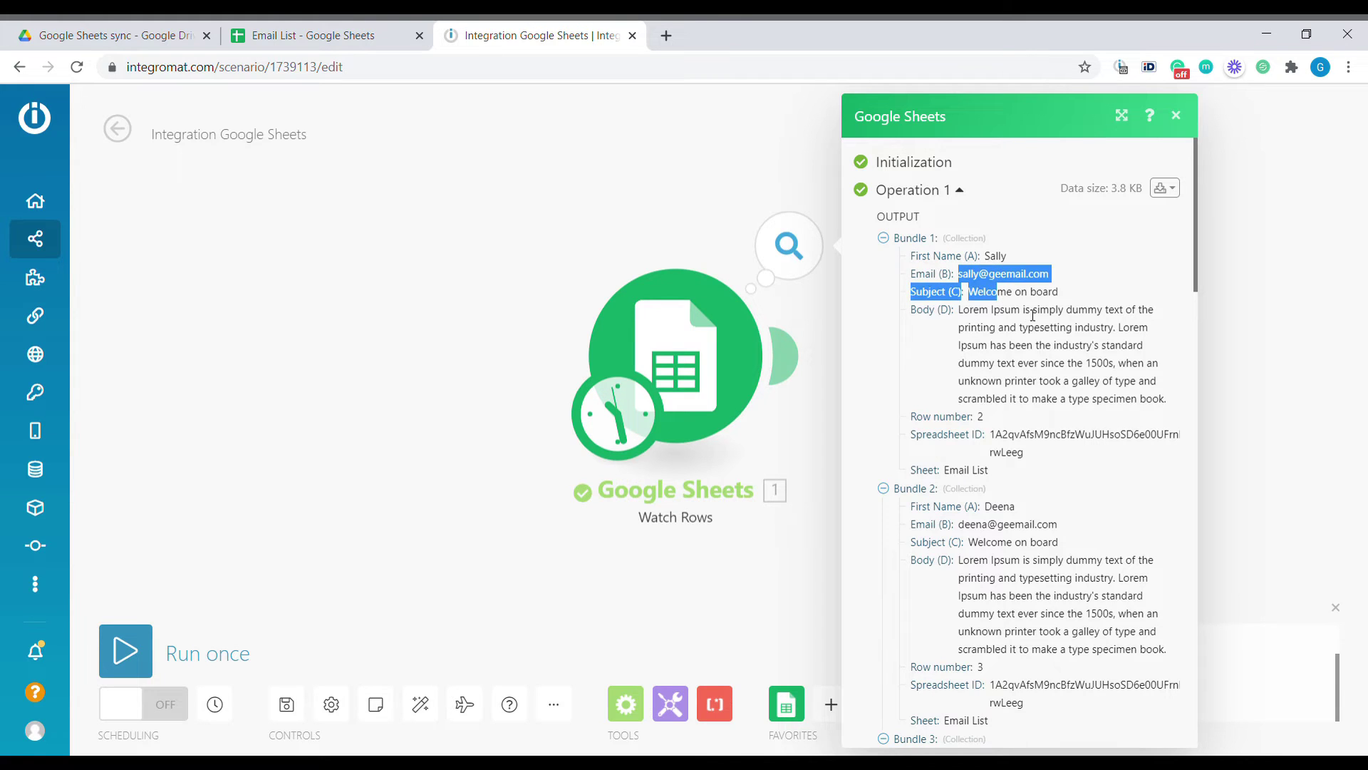
{"action": "left_click", "coordinate": [1033, 343]}
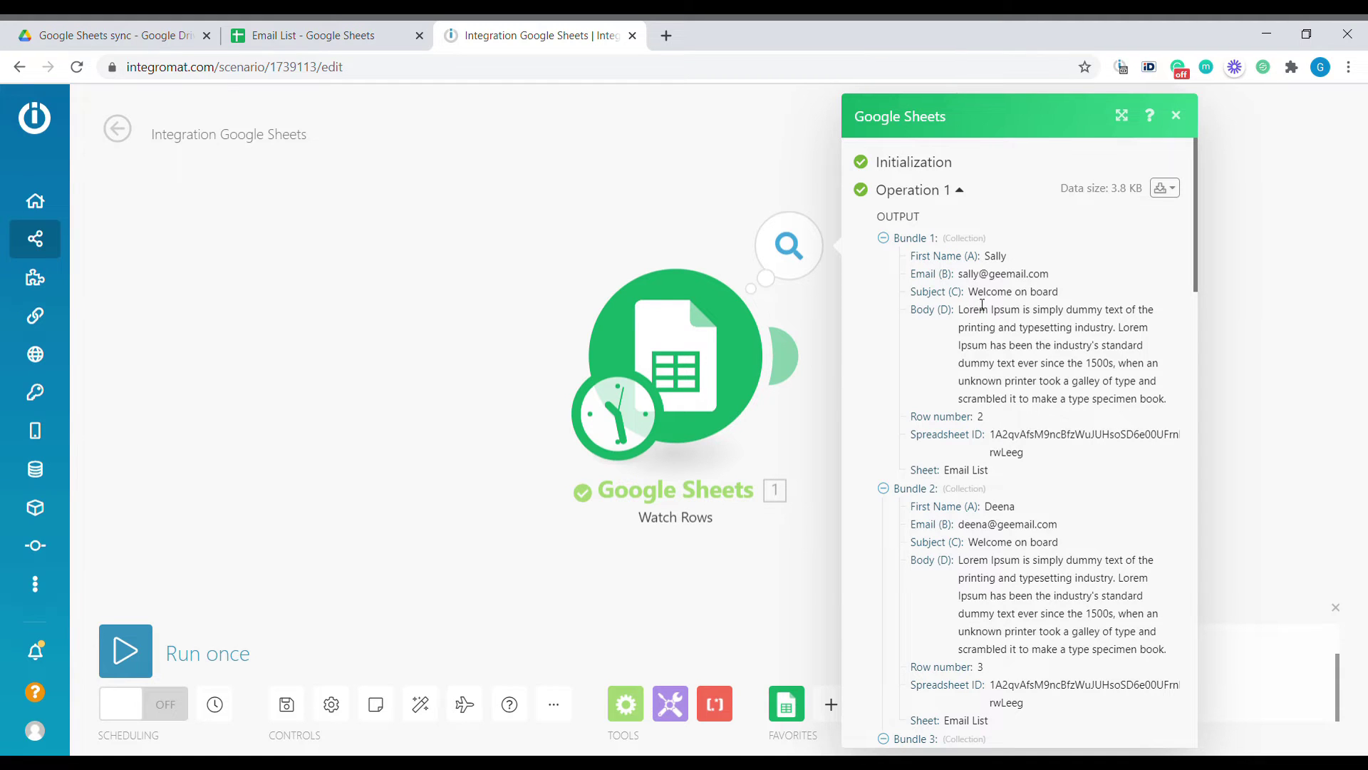
{"action": "left_click_drag", "start_coordinate": [958, 309], "coordinate": [1093, 404]}
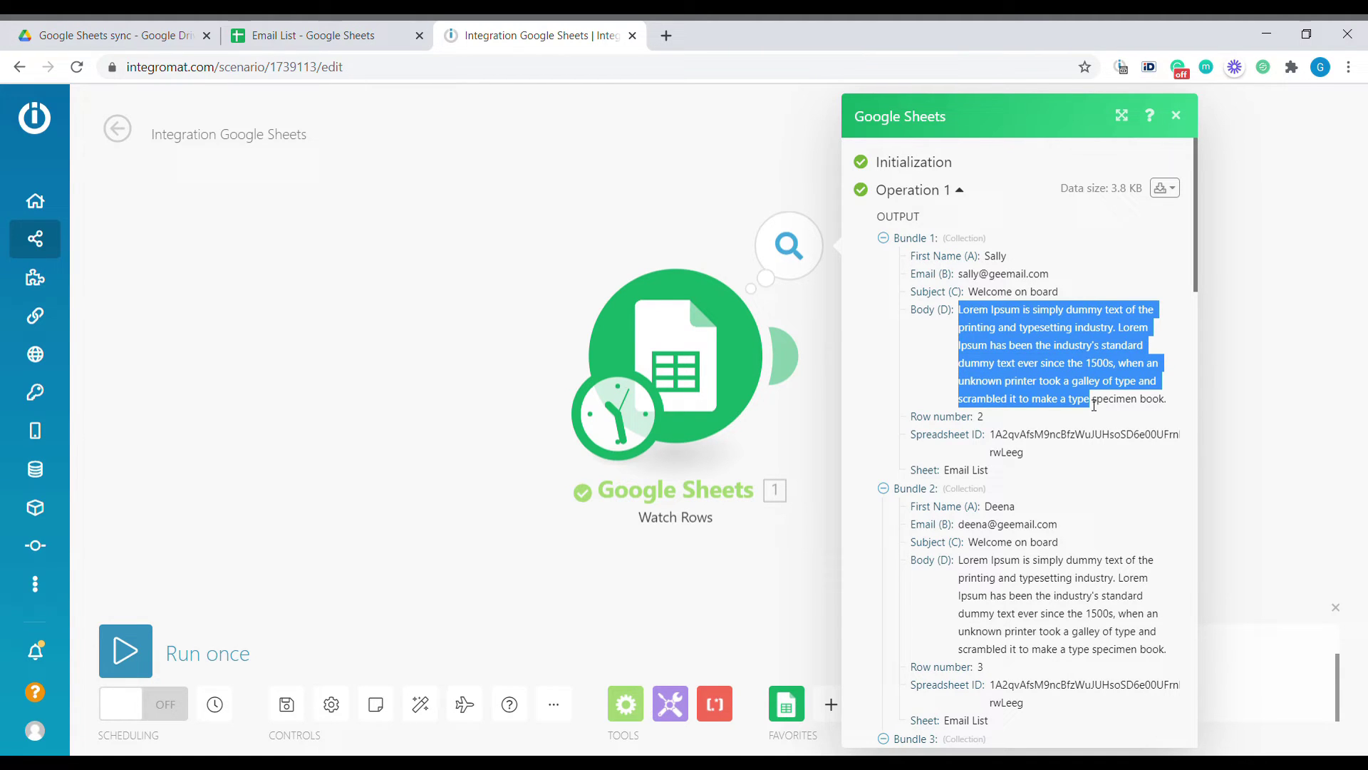
{"action": "scroll", "coordinate": [955, 456], "scroll_direction": "down", "scroll_amount": 12}
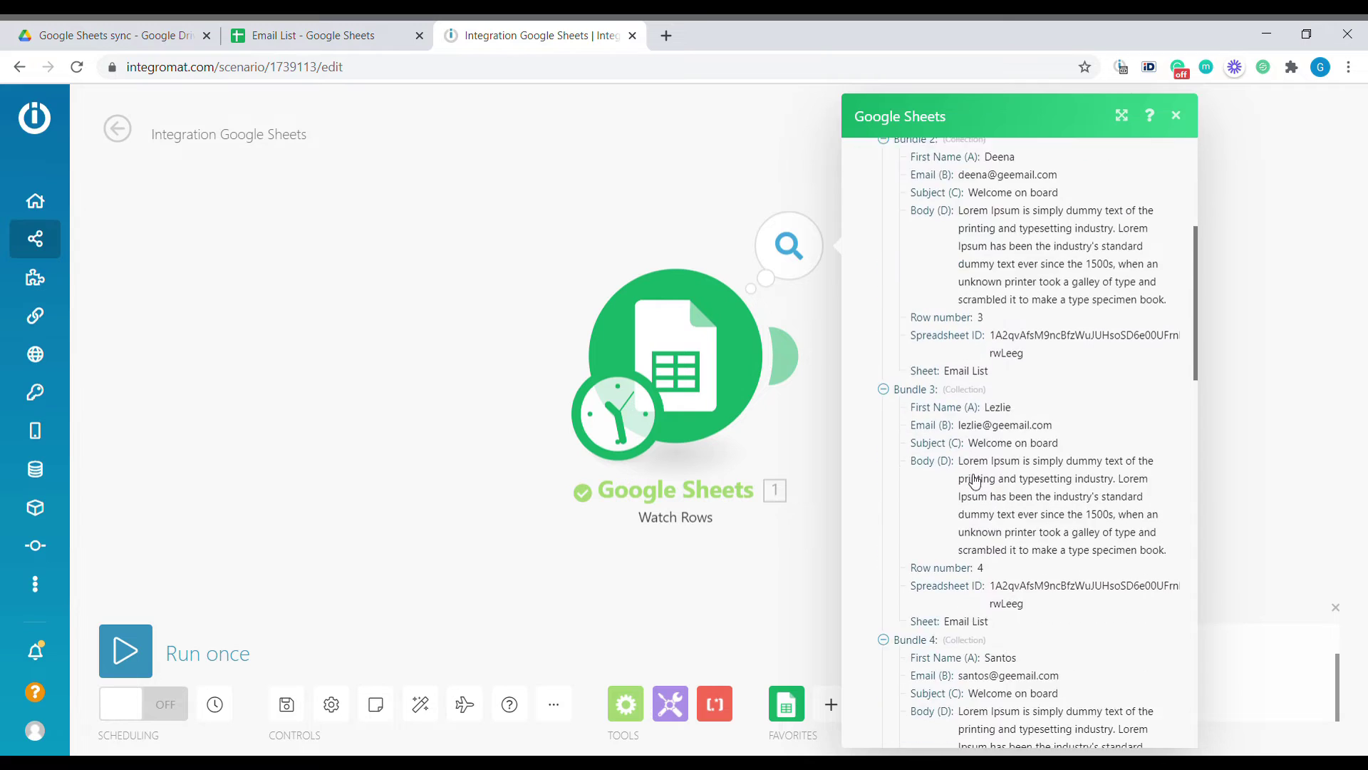
{"action": "scroll", "coordinate": [984, 499], "scroll_direction": "down", "scroll_amount": 10}
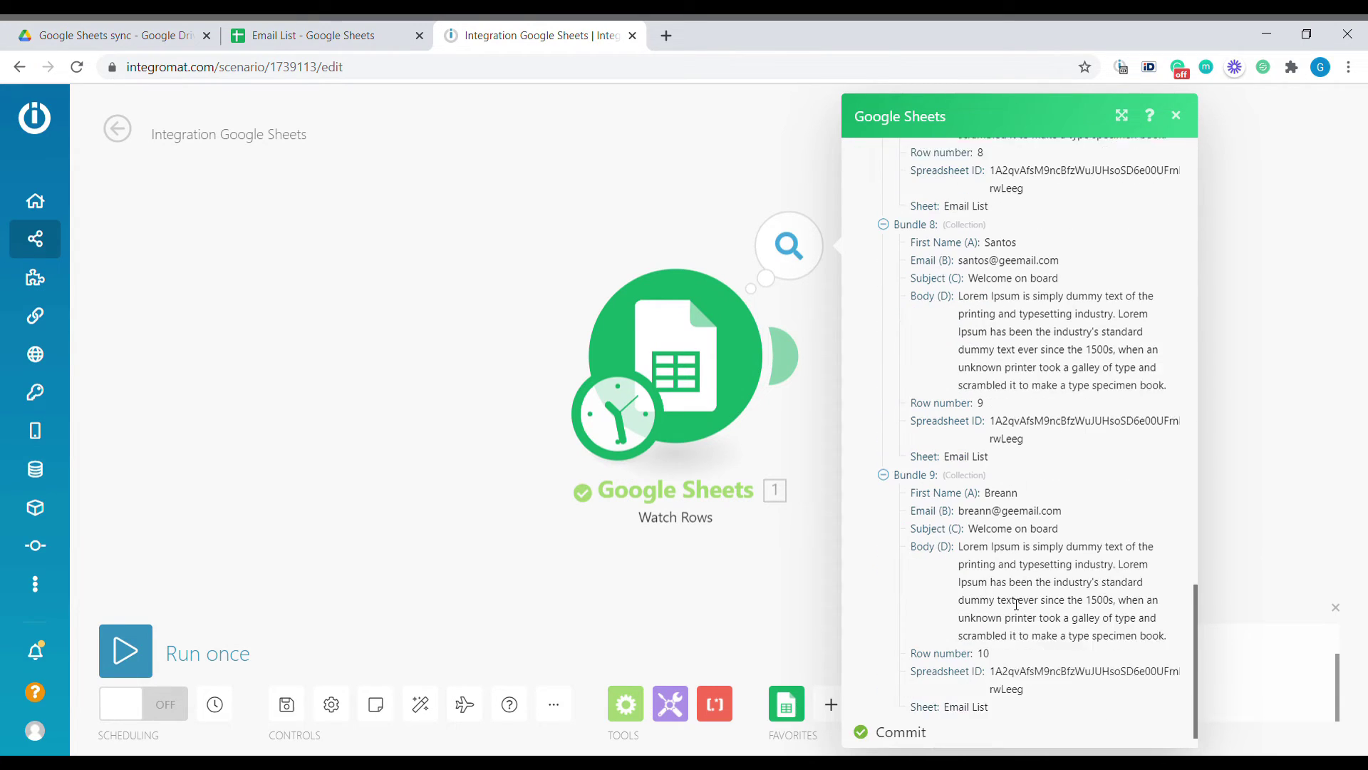
{"action": "left_click", "coordinate": [676, 589]}
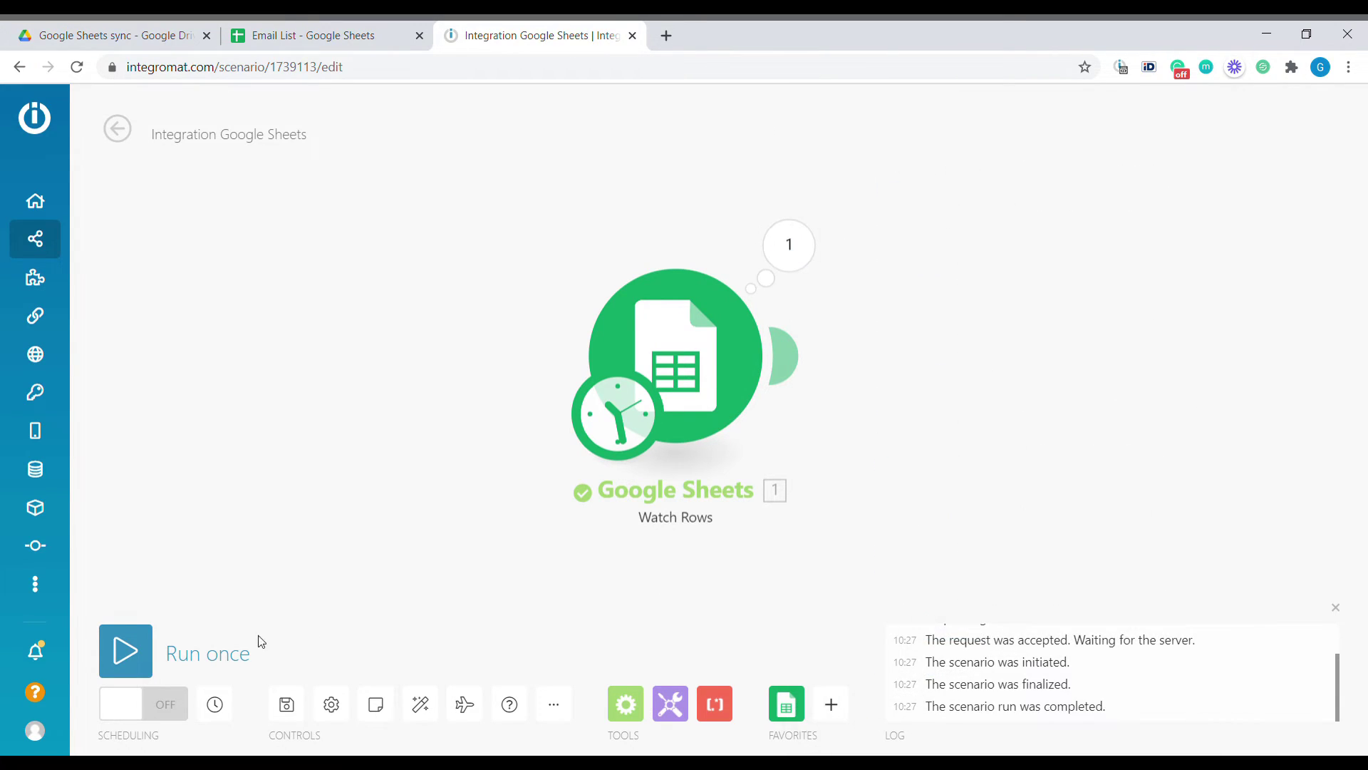
{"action": "left_click", "coordinate": [127, 650]}
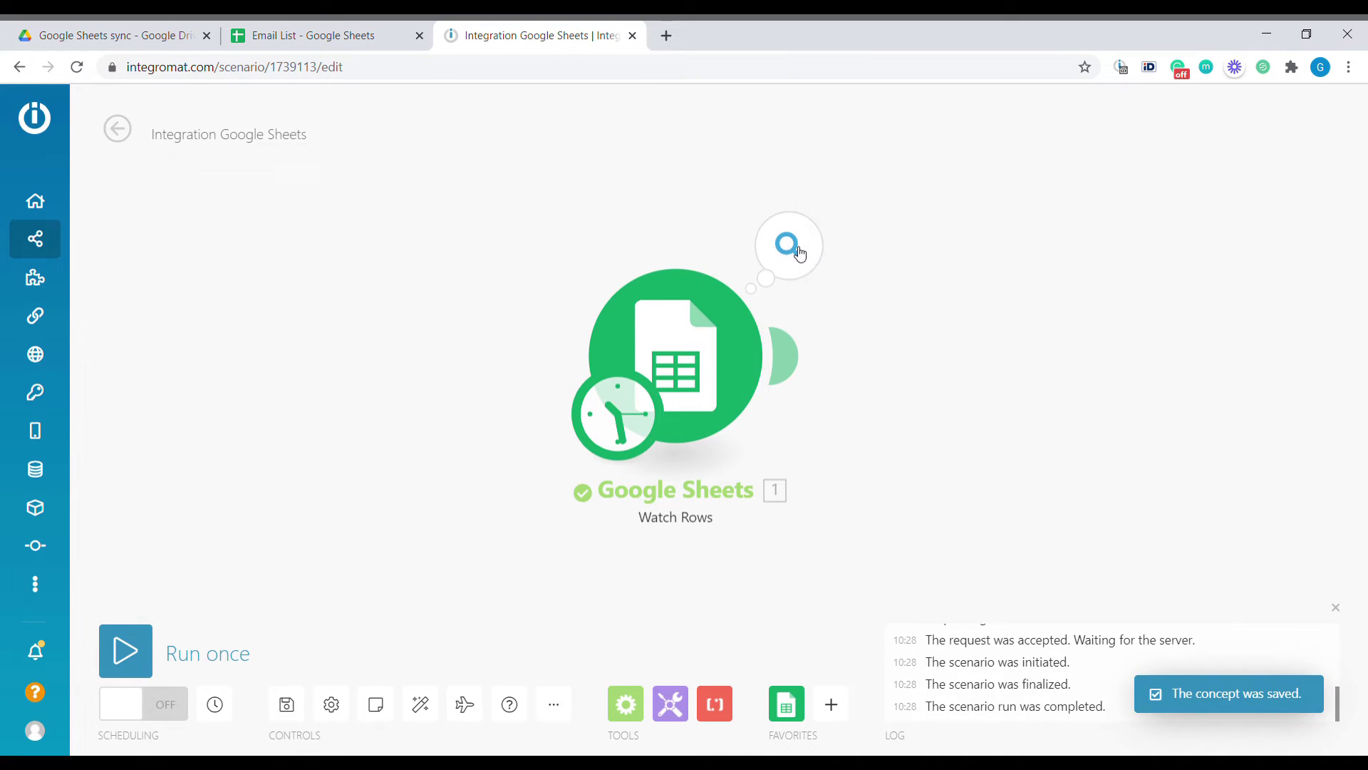
{"action": "left_click", "coordinate": [789, 246]}
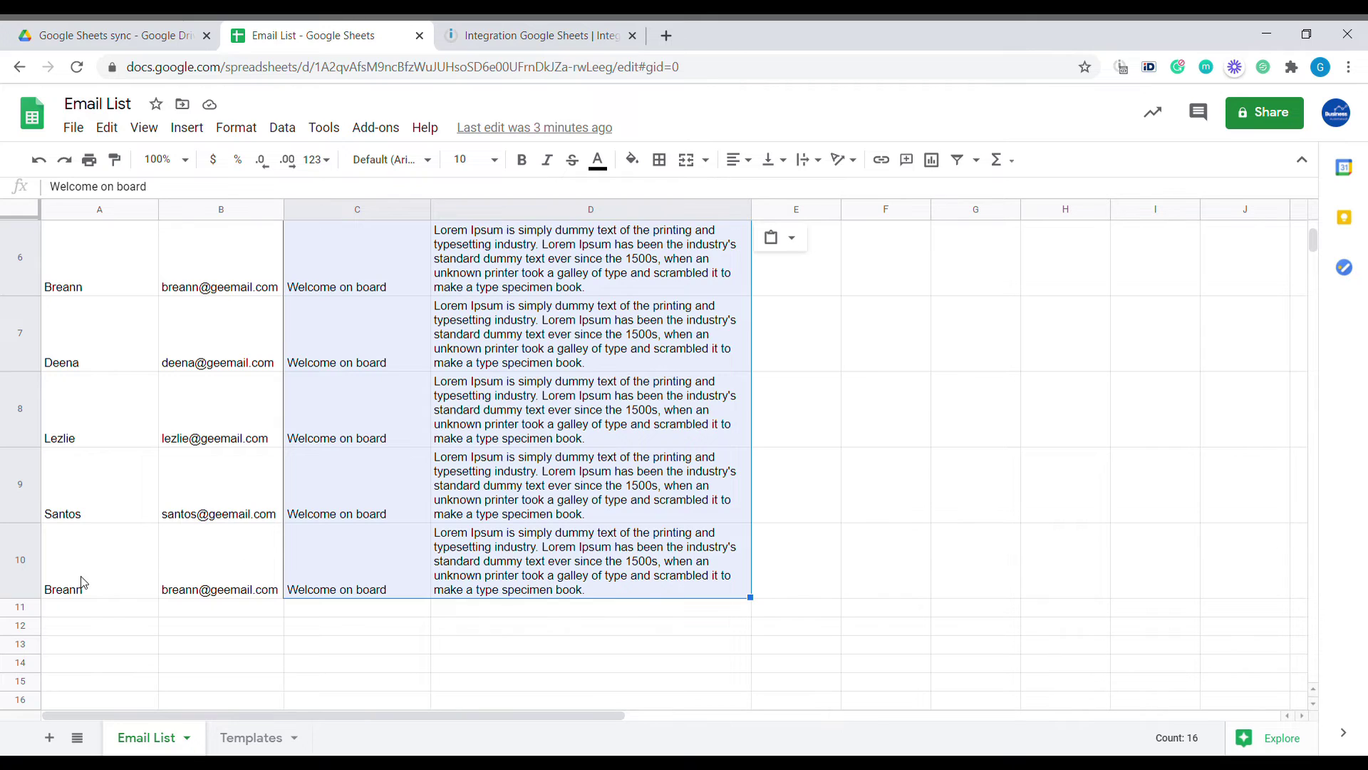
Copy row 10's contact entry into row 11 of Email List, then return to Integromat
{"action": "left_click_drag", "start_coordinate": [82, 583], "coordinate": [240, 588]}
{"action": "left_click", "coordinate": [85, 617]}
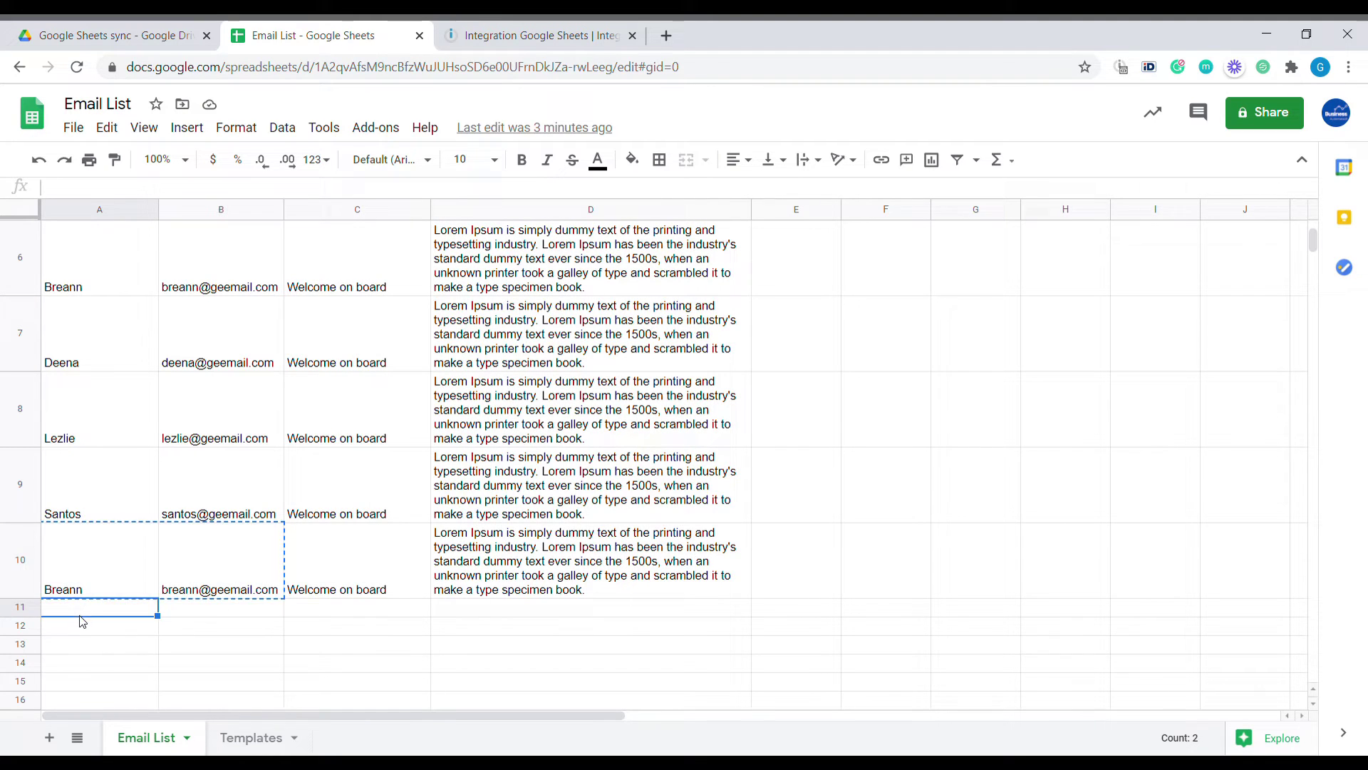
{"action": "left_click_drag", "start_coordinate": [90, 570], "coordinate": [627, 590]}
{"action": "key", "text": "ctrl+c"}
{"action": "left_click", "coordinate": [138, 611]}
{"action": "key", "text": "ctrl+v"}
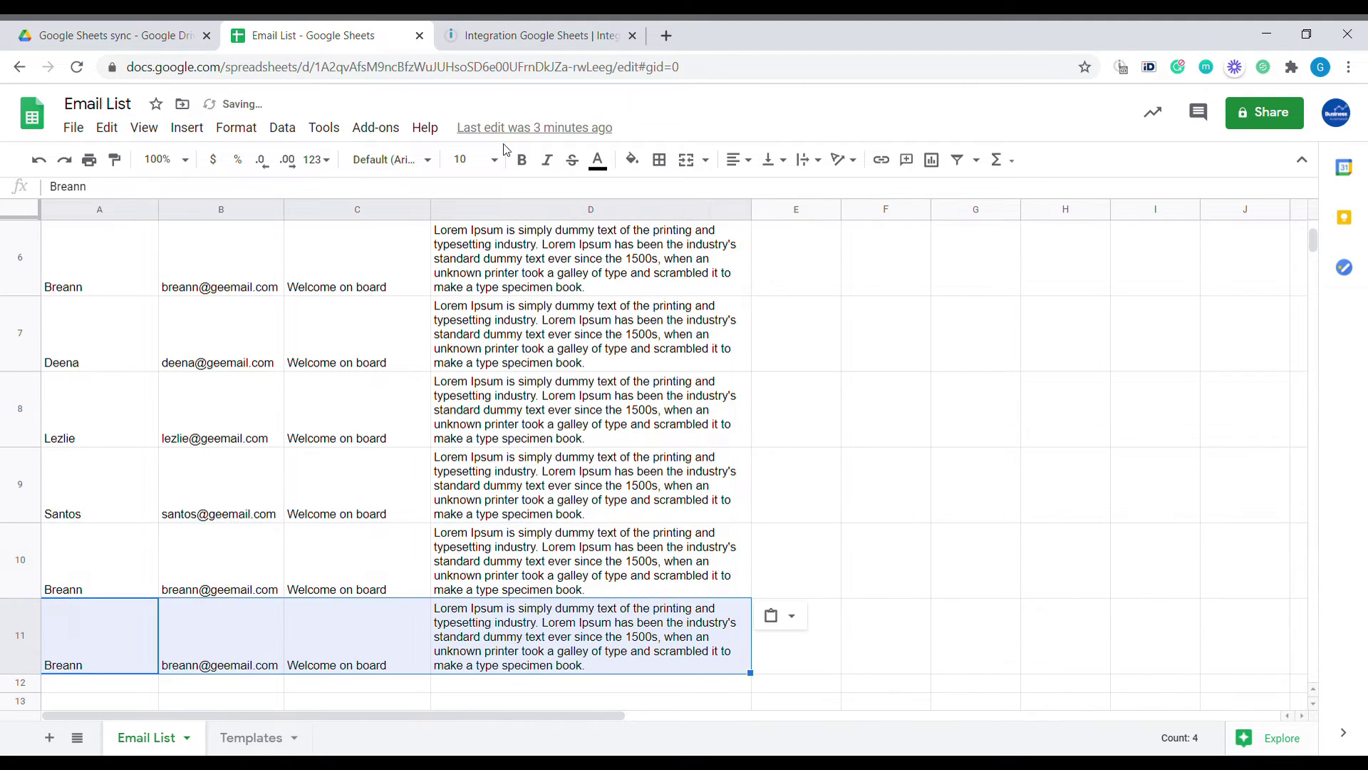
{"action": "left_click", "coordinate": [504, 36]}
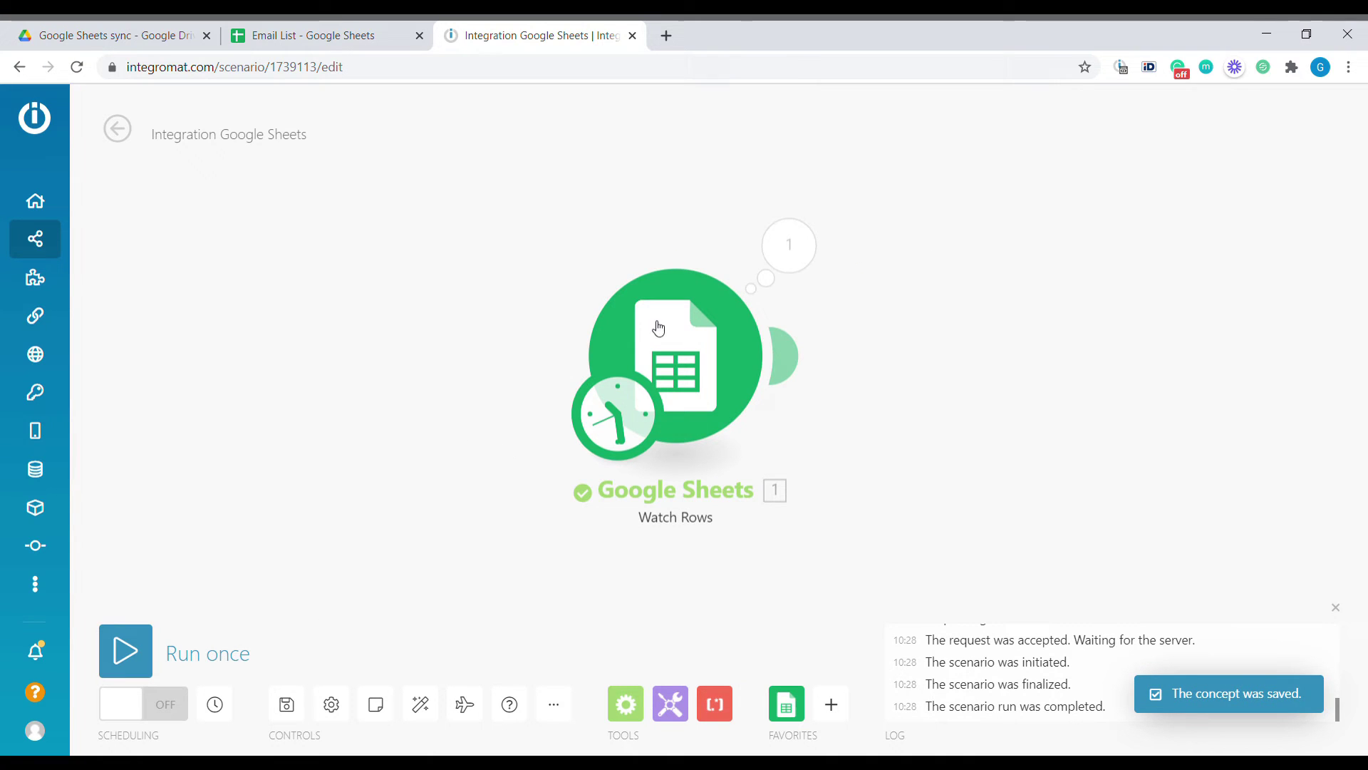
Confirm the run returned only the row 11 bundle, then reset the trigger's starting point
{"action": "left_click", "coordinate": [788, 246]}
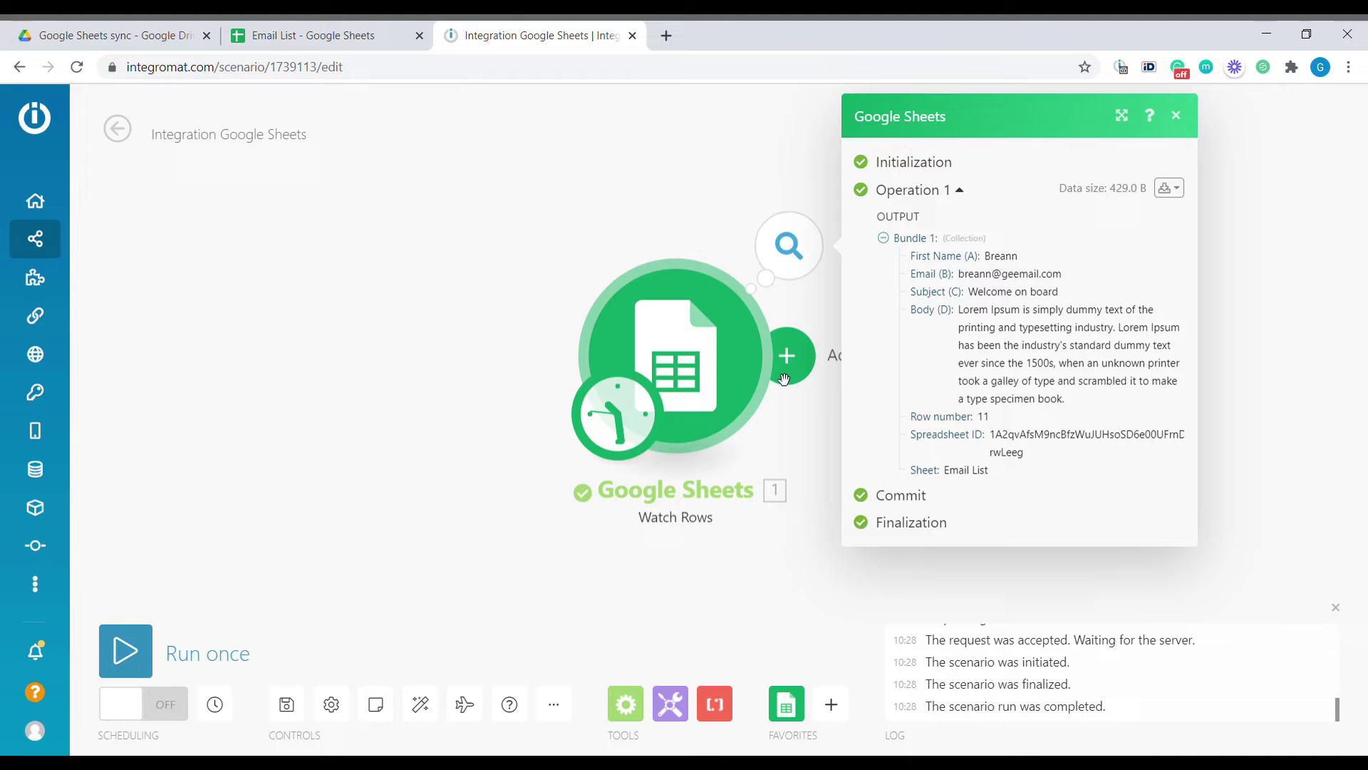
{"action": "left_click", "coordinate": [671, 345]}
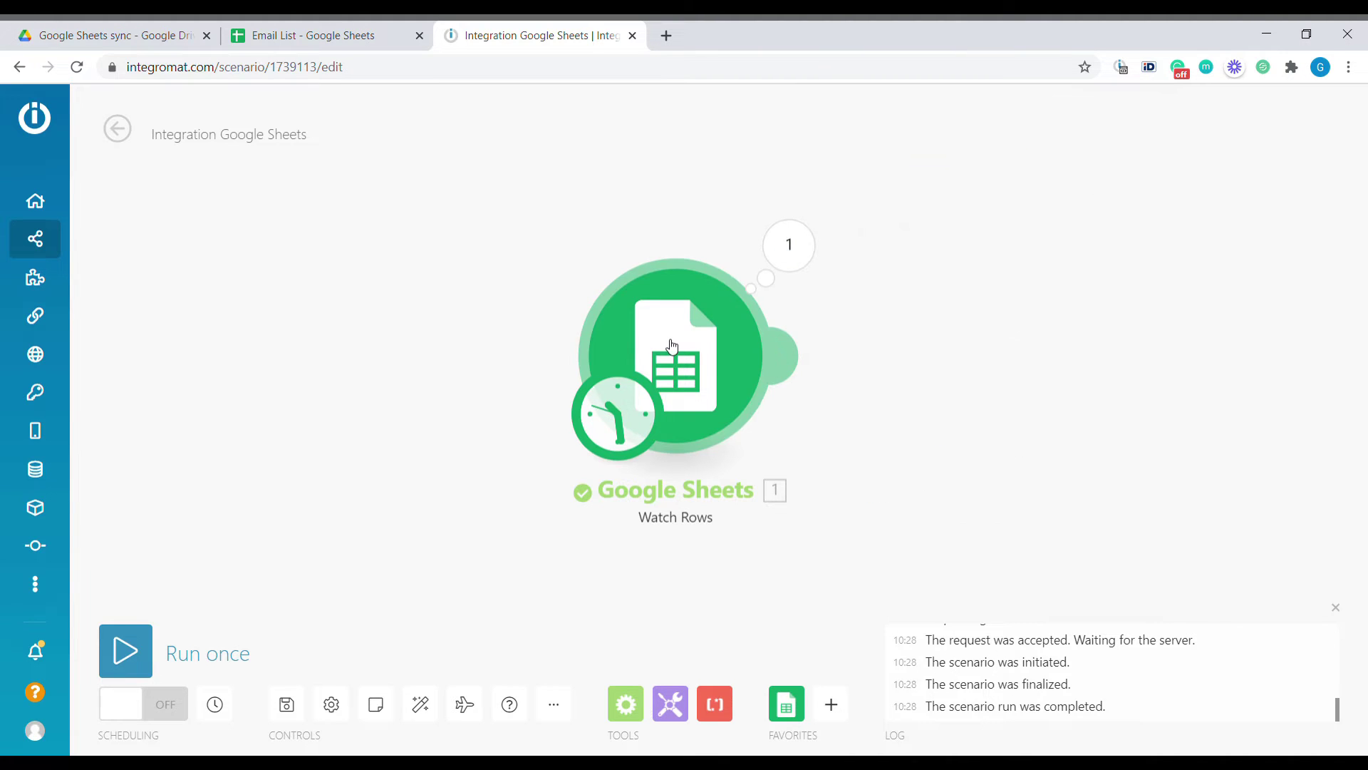
{"action": "right_click", "coordinate": [672, 346]}
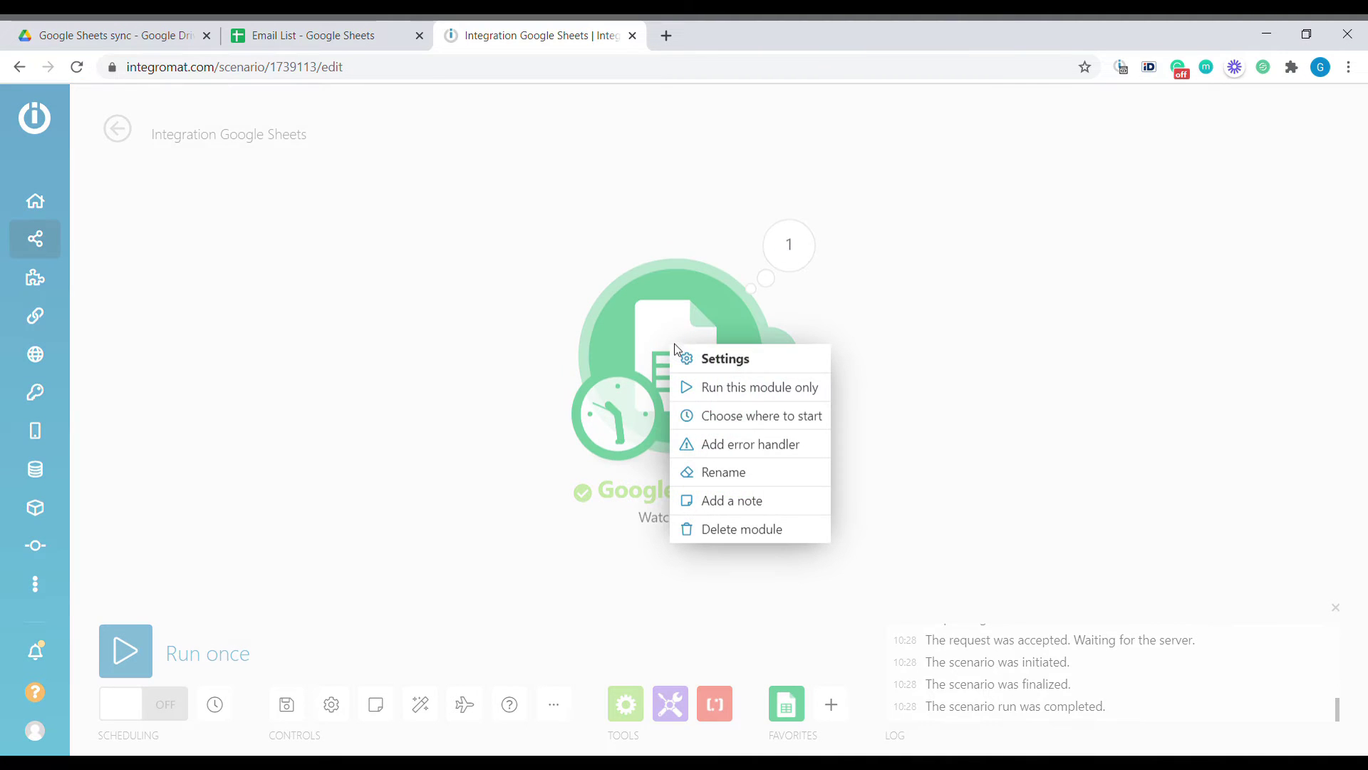
{"action": "left_click", "coordinate": [811, 427]}
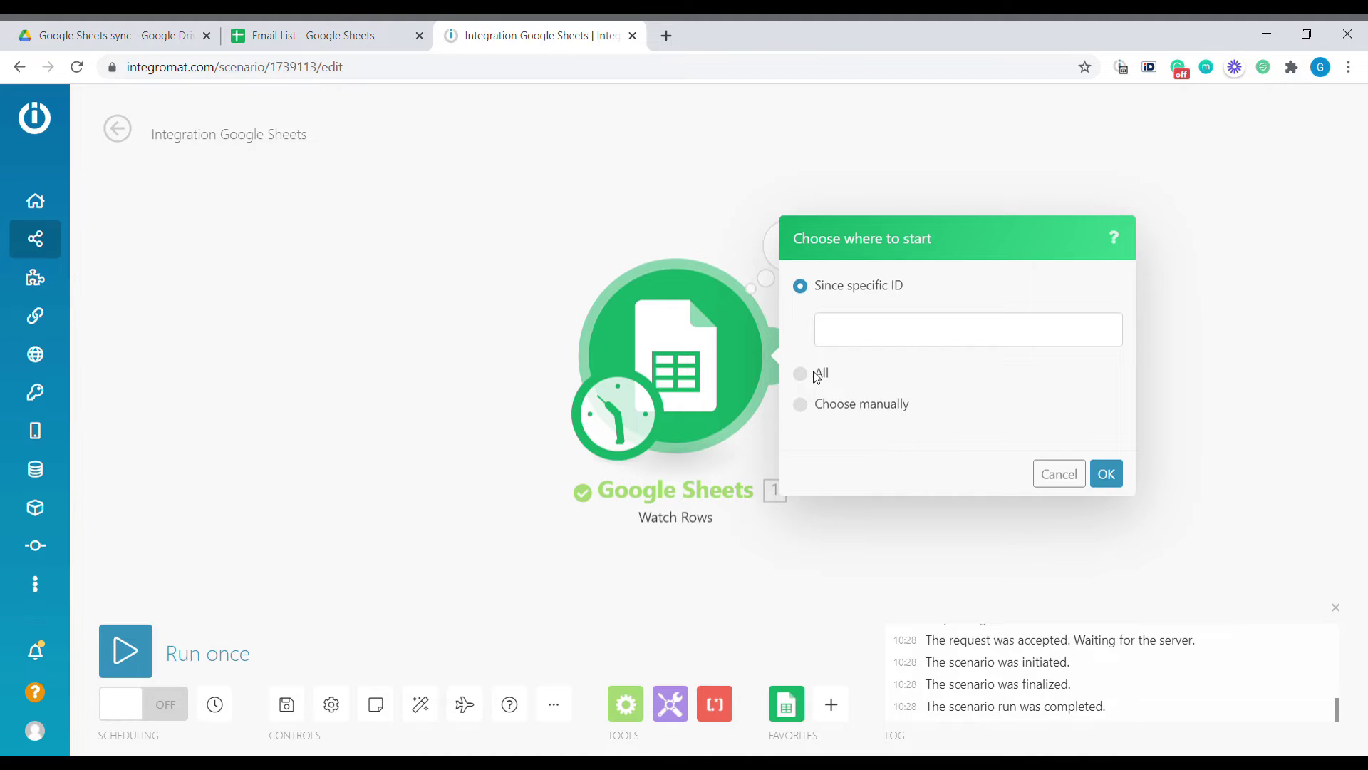
{"action": "left_click", "coordinate": [1110, 447]}
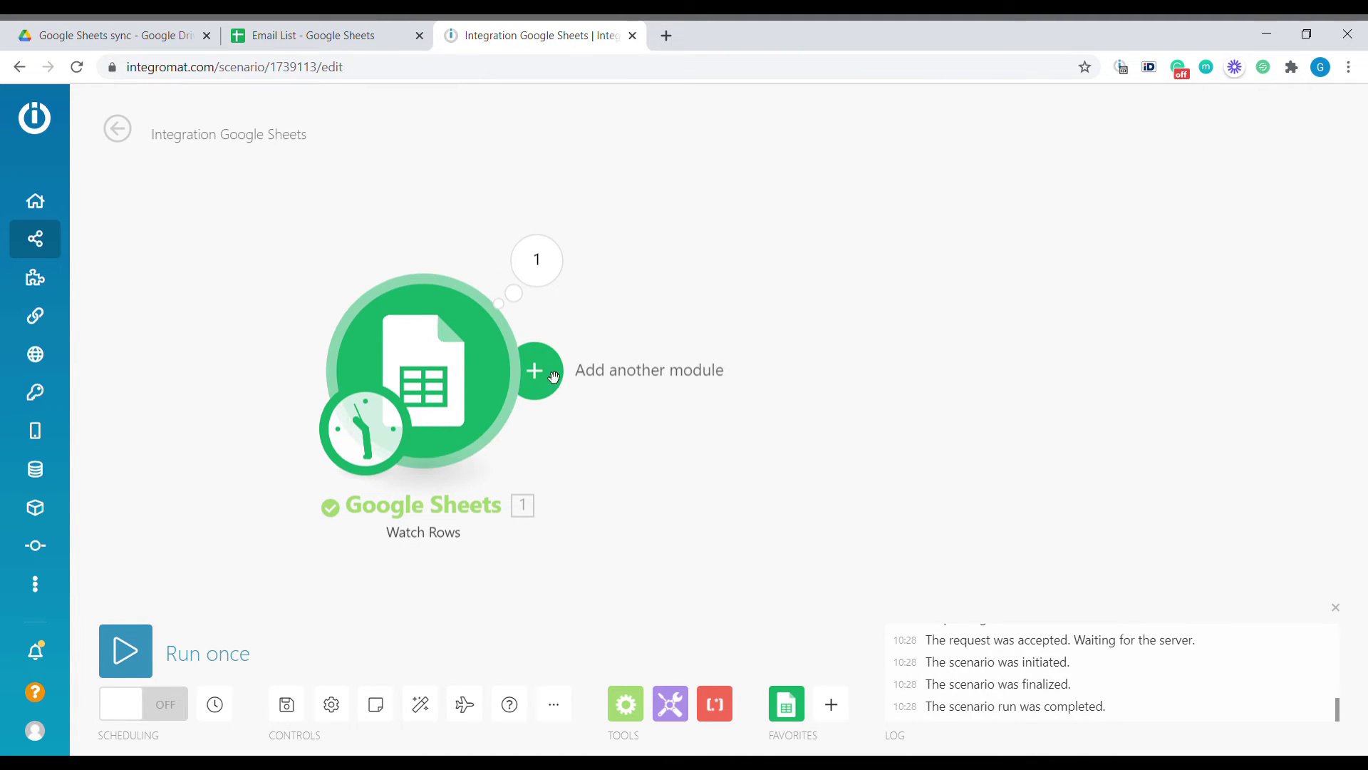
Add a second module via a 'Gm' search, choosing Gmail's Send an email action
{"action": "left_click", "coordinate": [559, 377]}
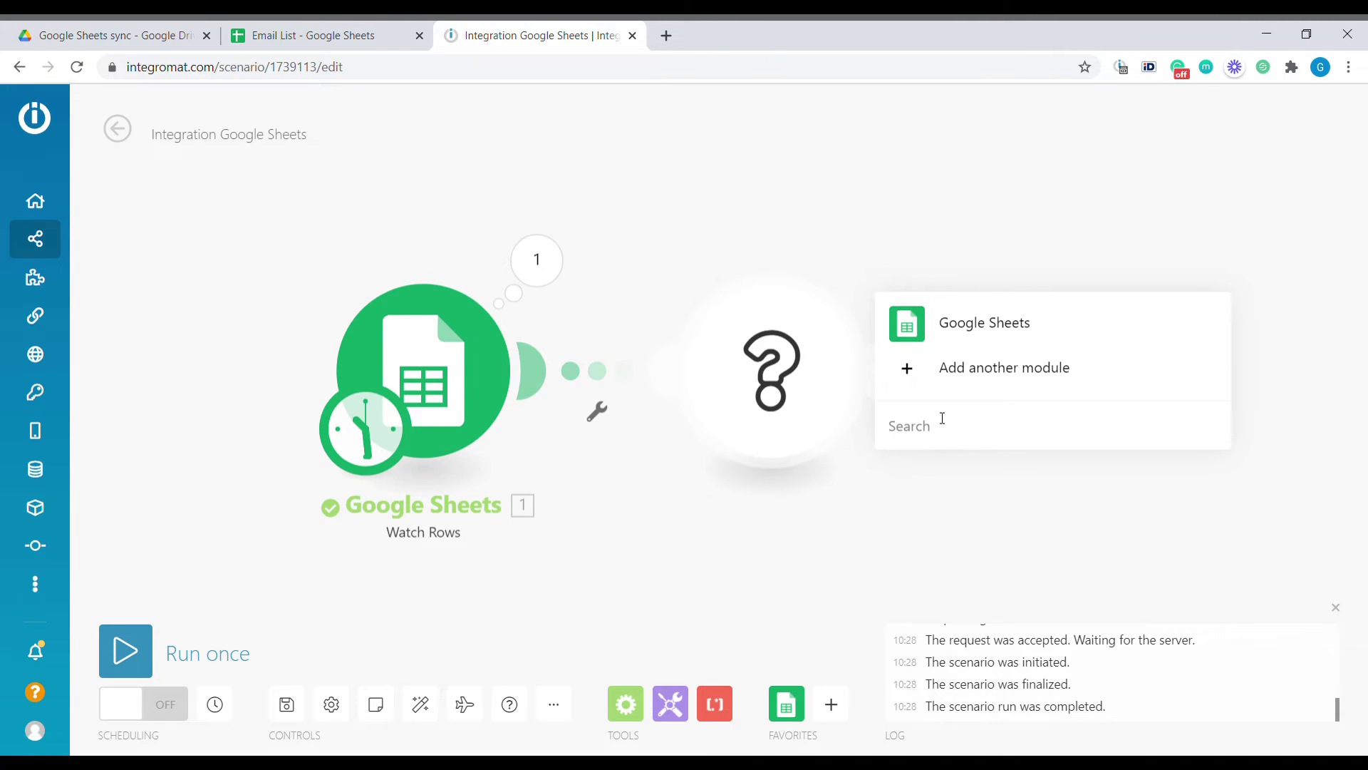
{"action": "type", "text": "Gm"}
{"action": "left_click", "coordinate": [969, 362]}
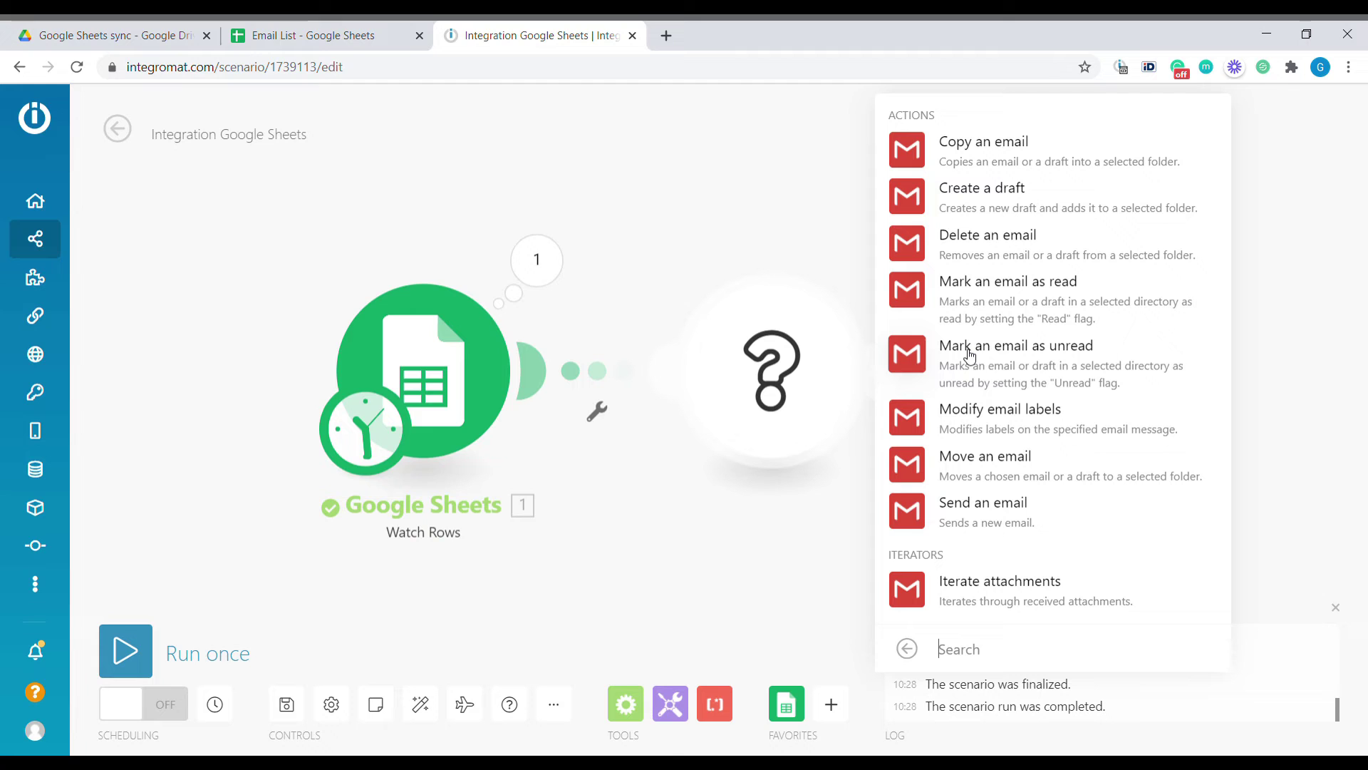
{"action": "left_click", "coordinate": [1015, 523]}
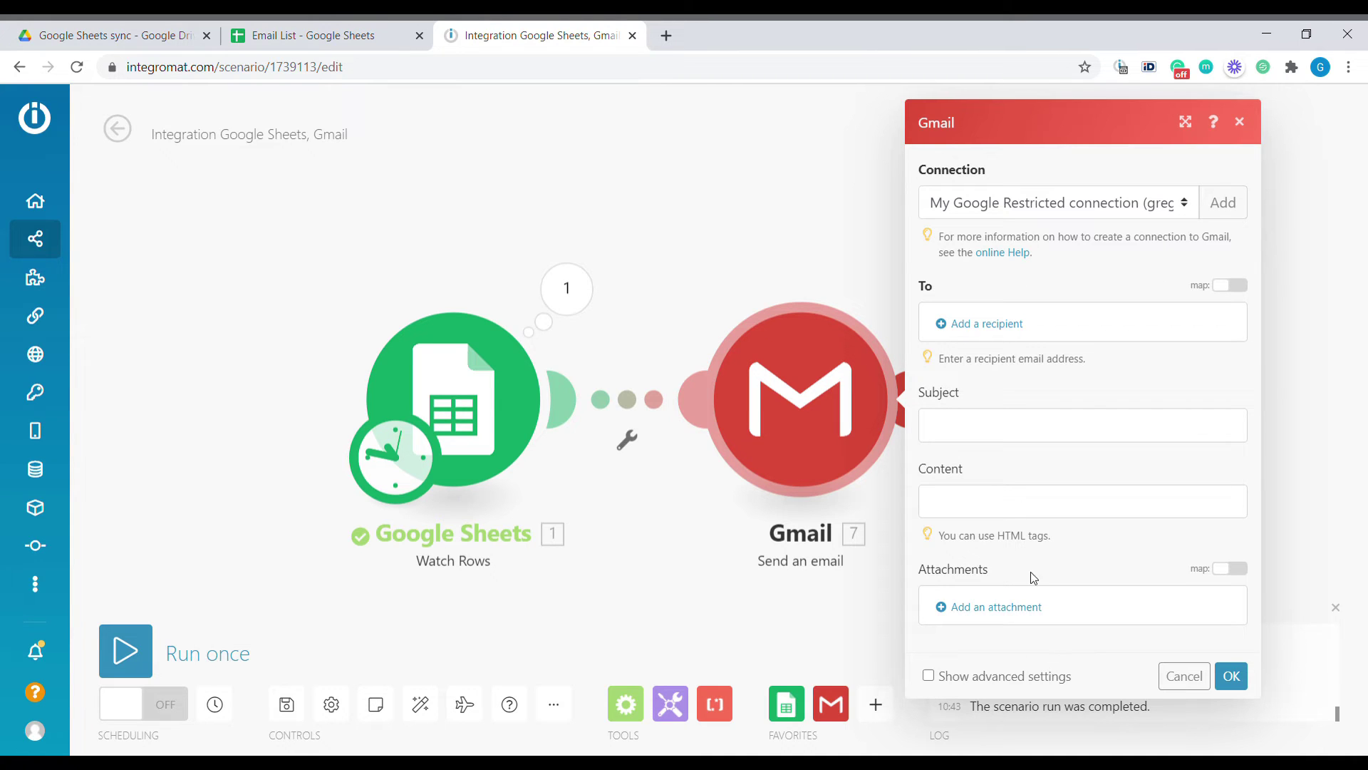
Add an email recipient mapped to the sheet's Email (B) column
{"action": "left_click", "coordinate": [1014, 327]}
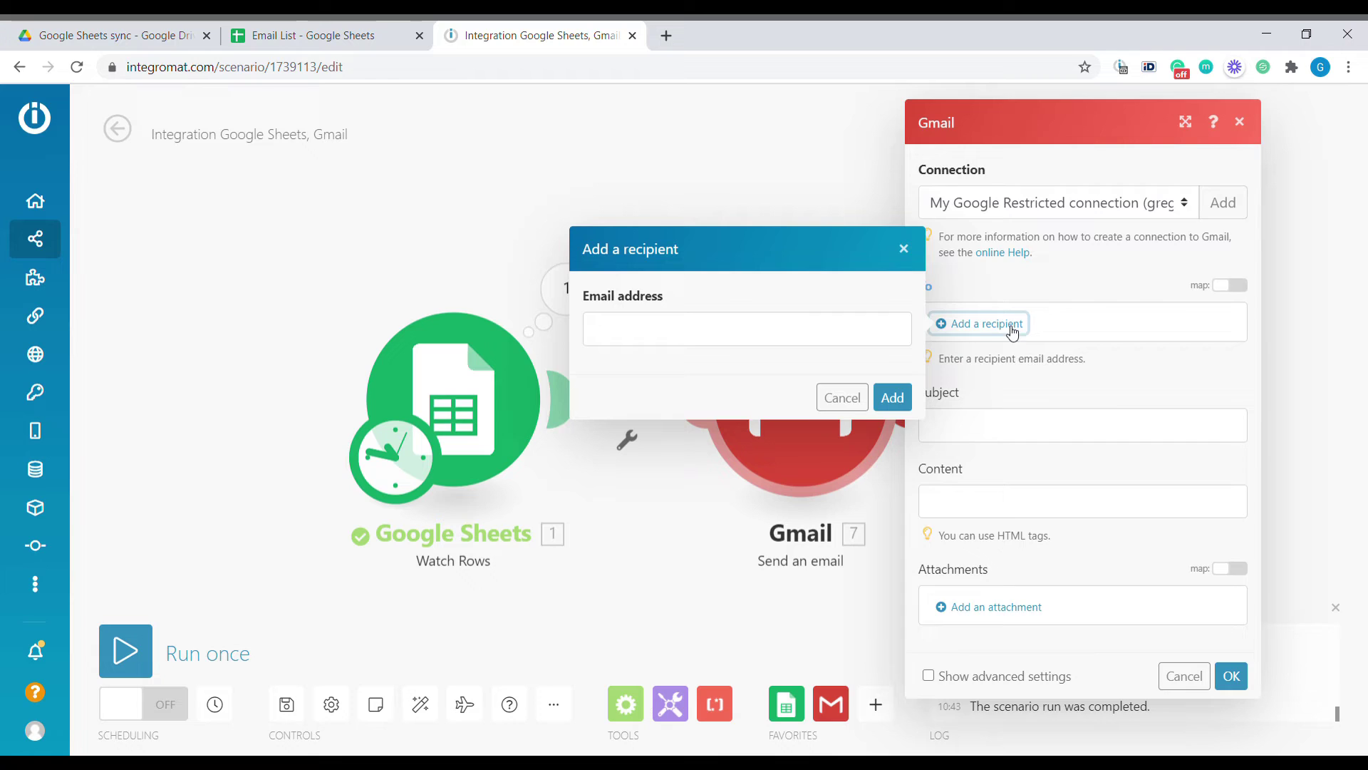
{"action": "left_click", "coordinate": [819, 330]}
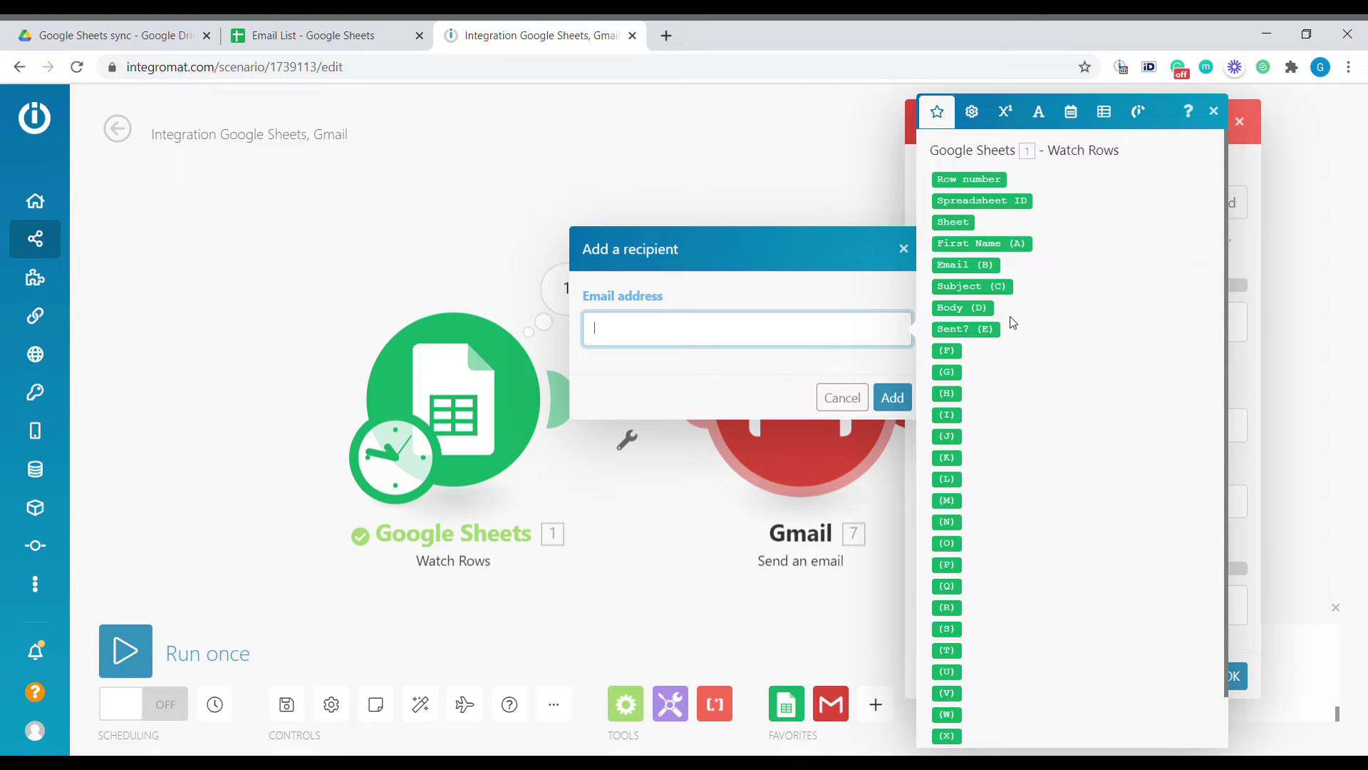
{"action": "left_click", "coordinate": [985, 273]}
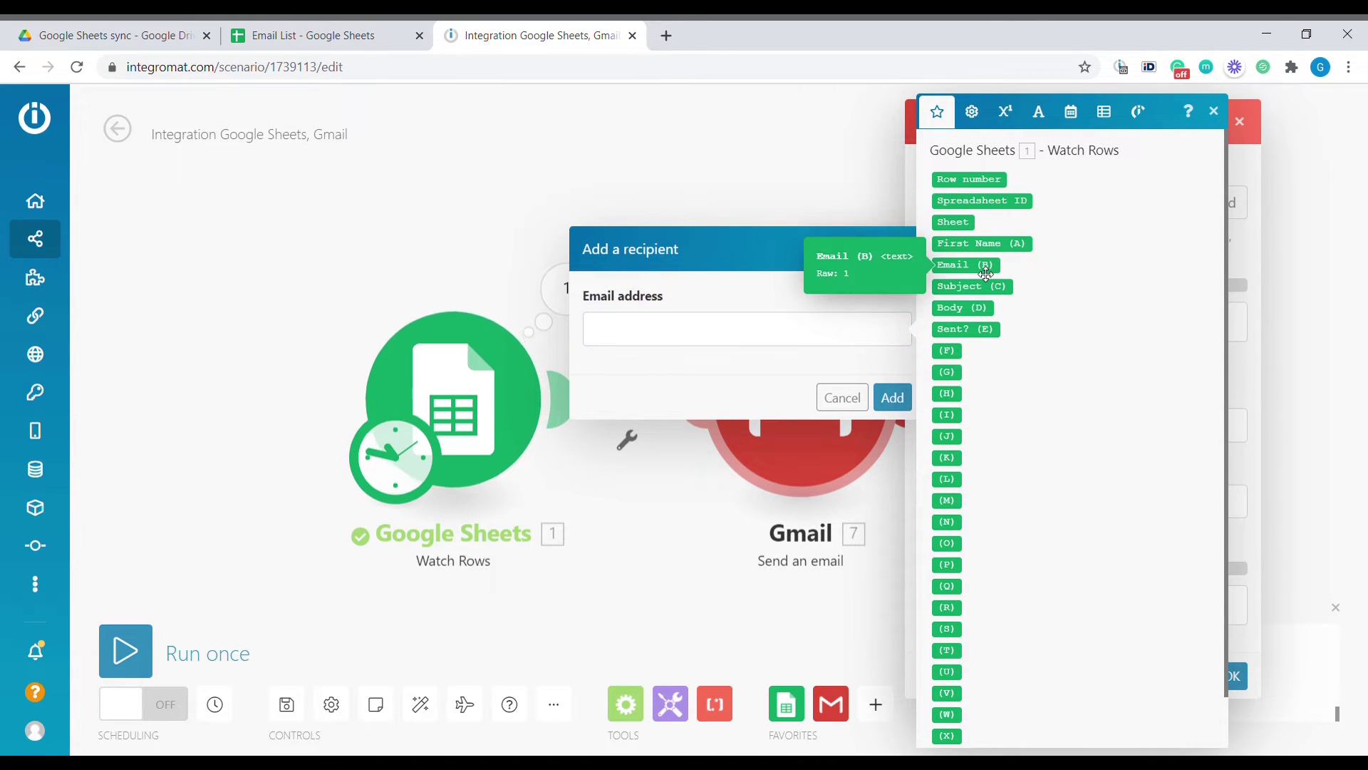
{"action": "left_click", "coordinate": [892, 396]}
Map the sheet's Subject (C) value into the email subject and begin the content
{"action": "left_click", "coordinate": [974, 460]}
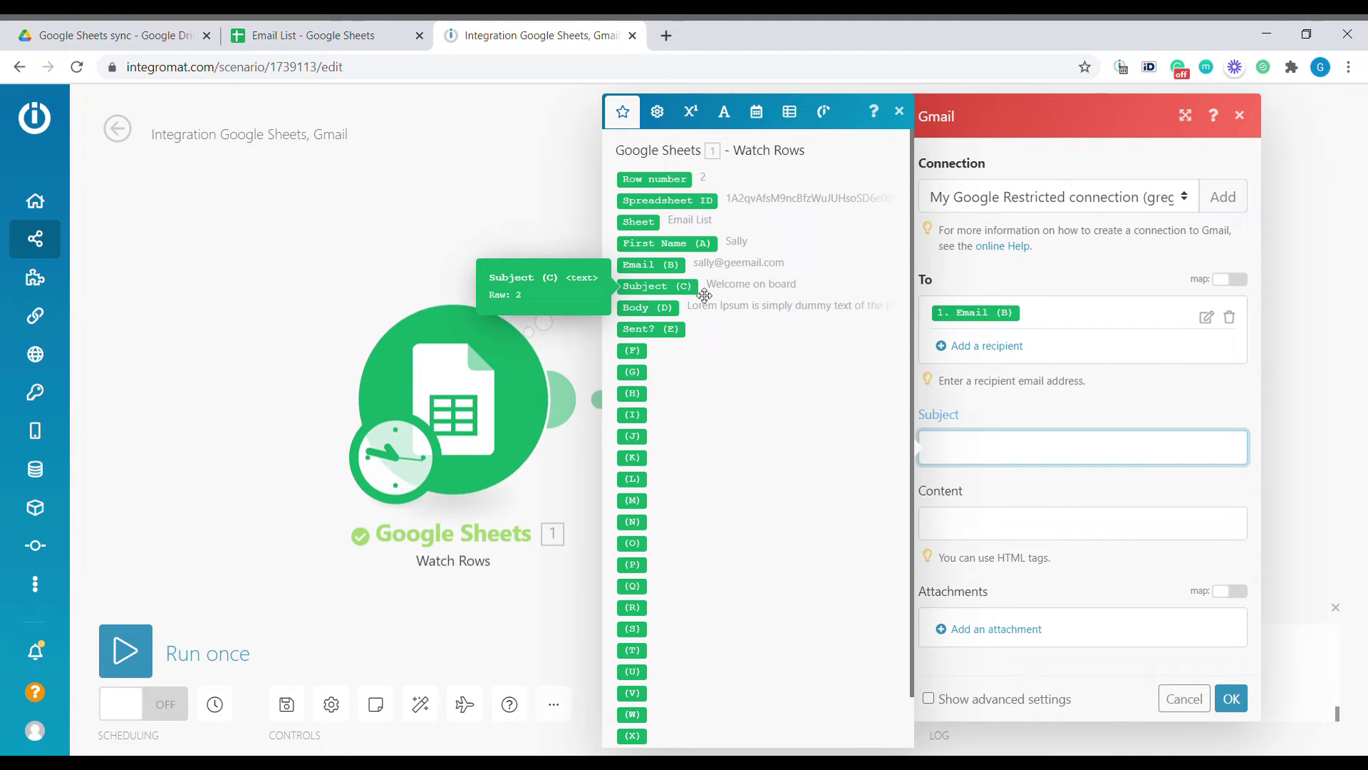
{"action": "left_click", "coordinate": [672, 294]}
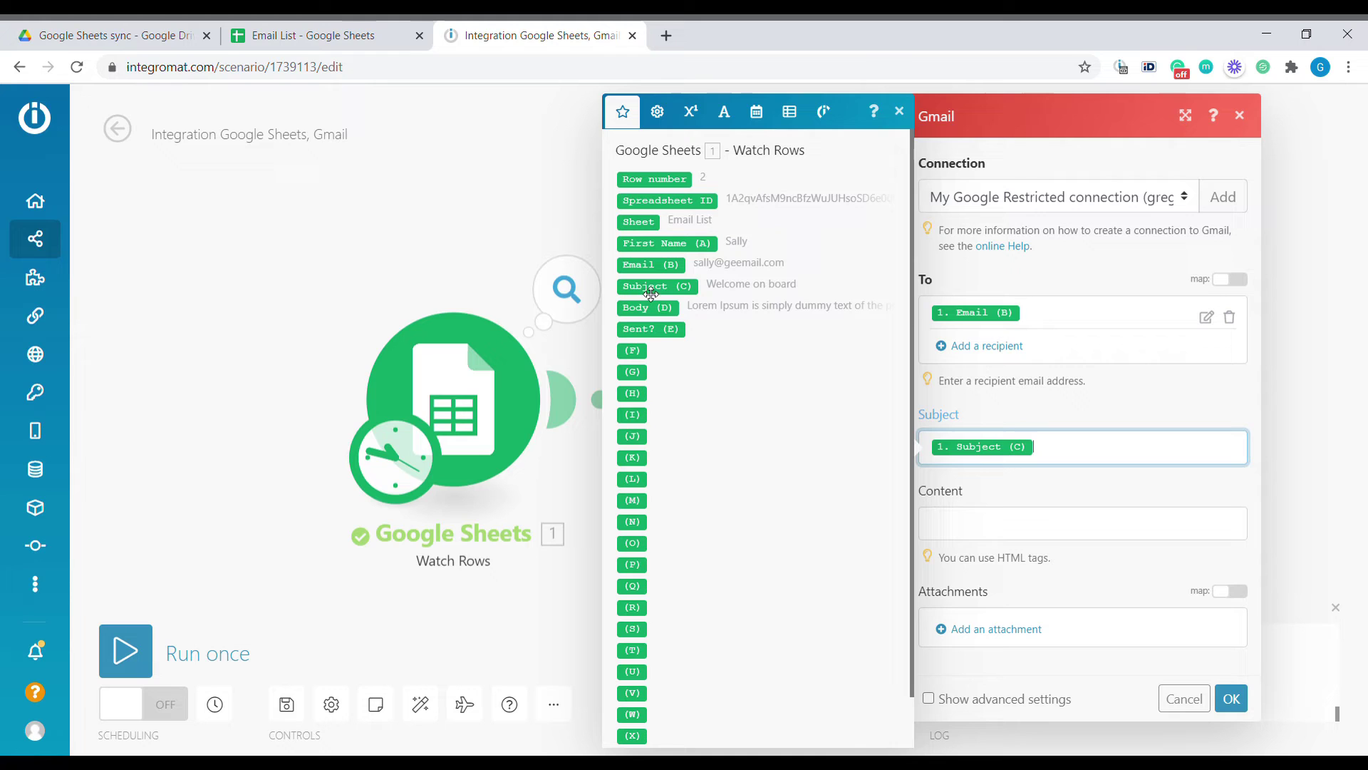
{"action": "left_click", "coordinate": [990, 532]}
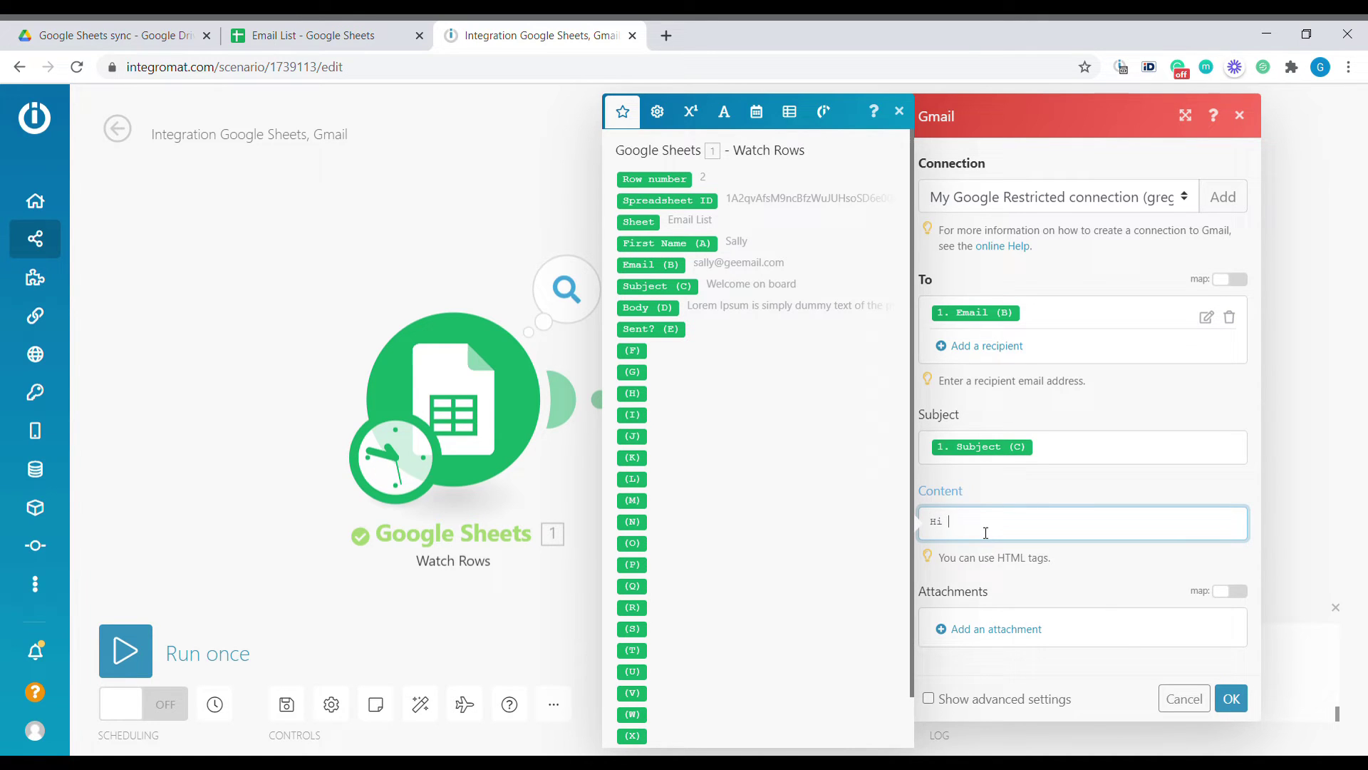
Write <p>-wrapped content paragraphs greeting First Name (A) and including Body (D)
{"action": "left_click", "coordinate": [682, 244]}
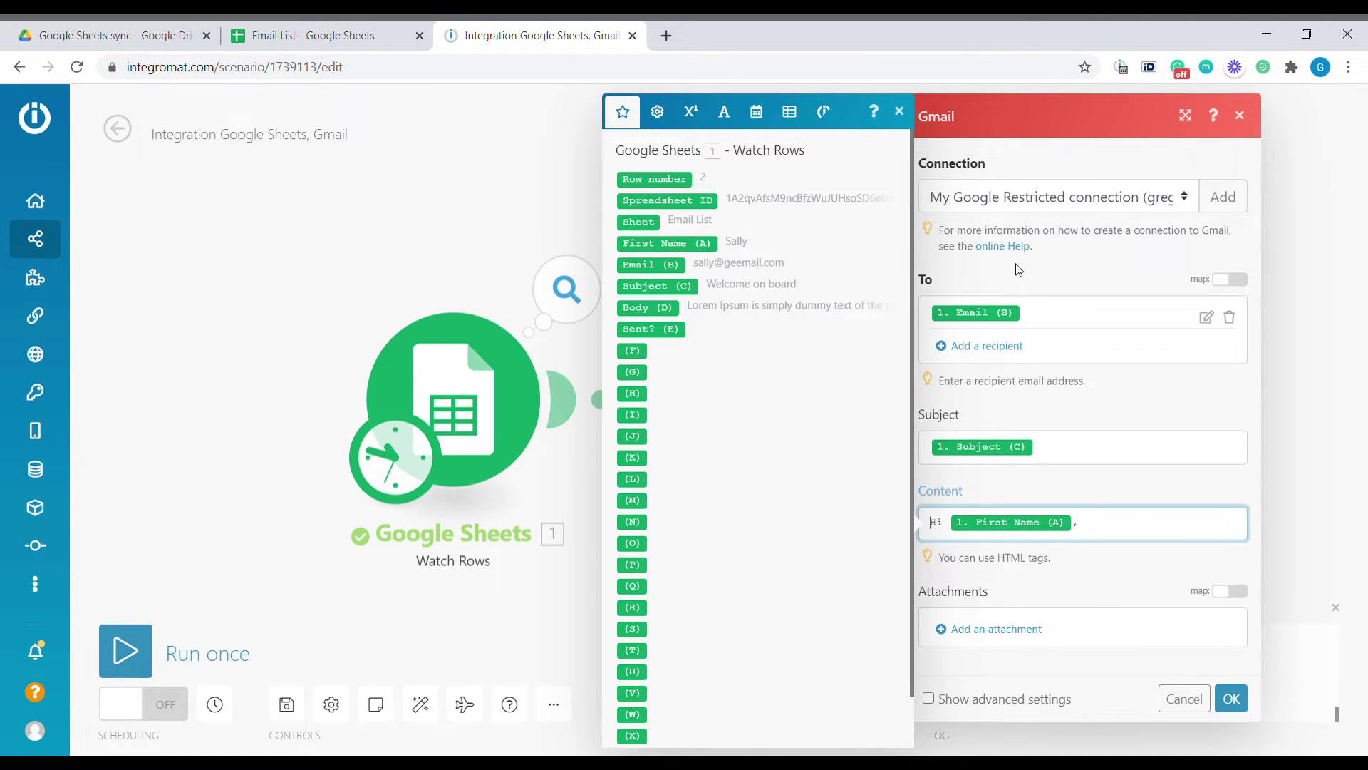
{"action": "type", "text": "<p>"}
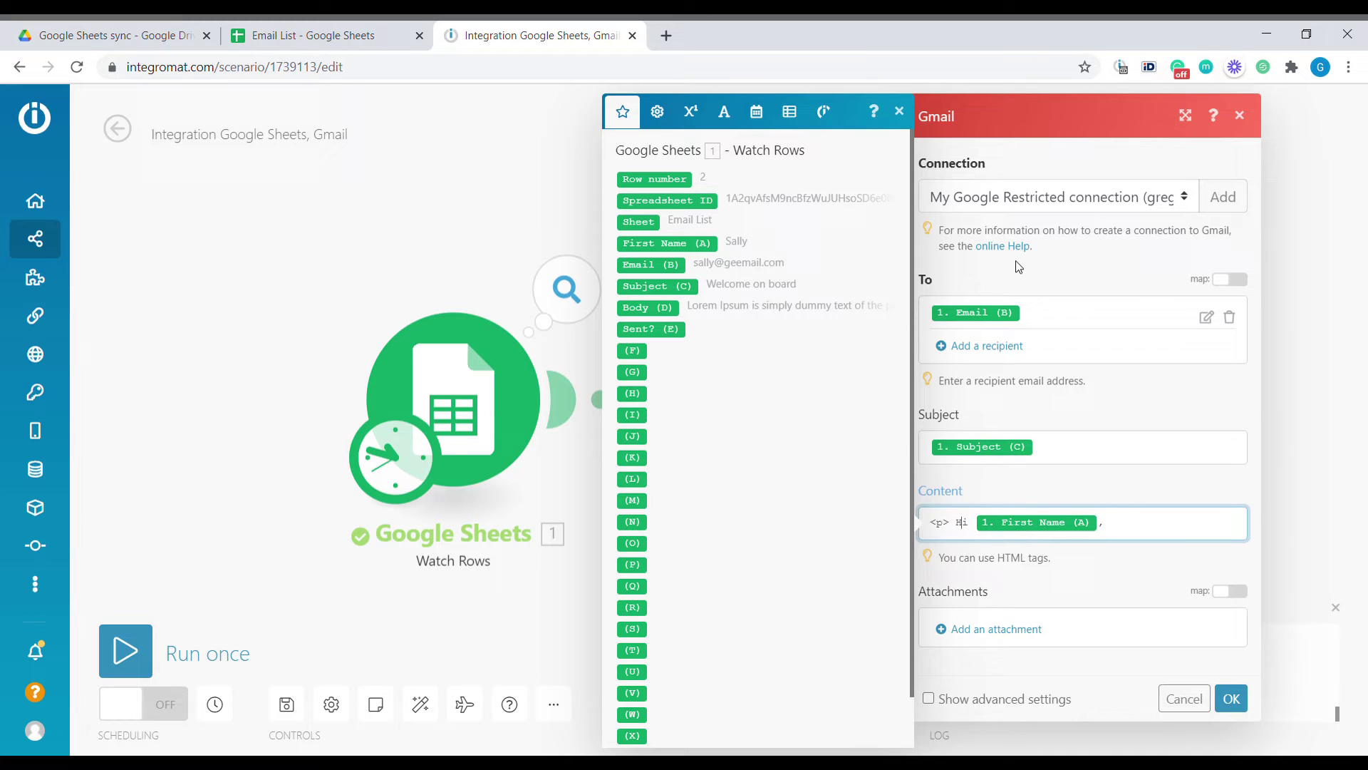
{"action": "key", "text": "BackSpace"}
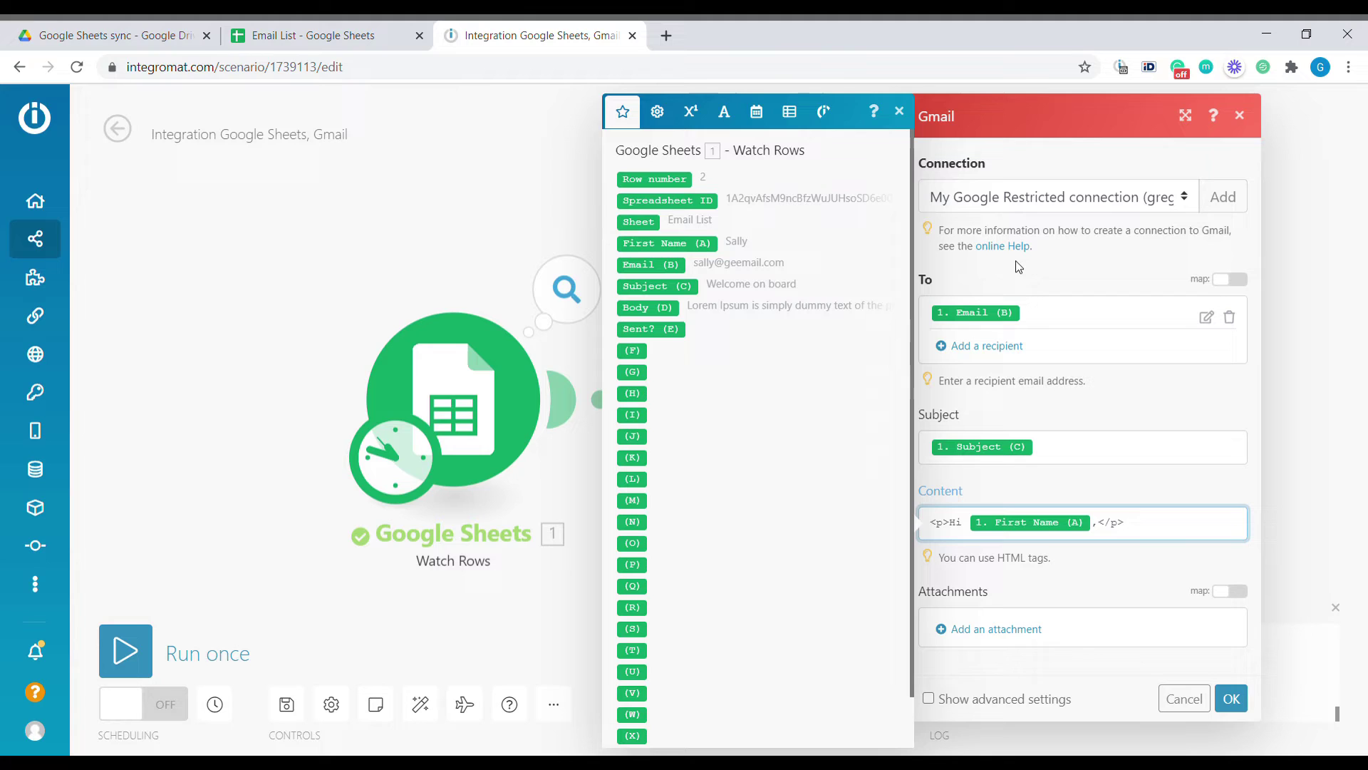
{"action": "key", "text": "Return"}
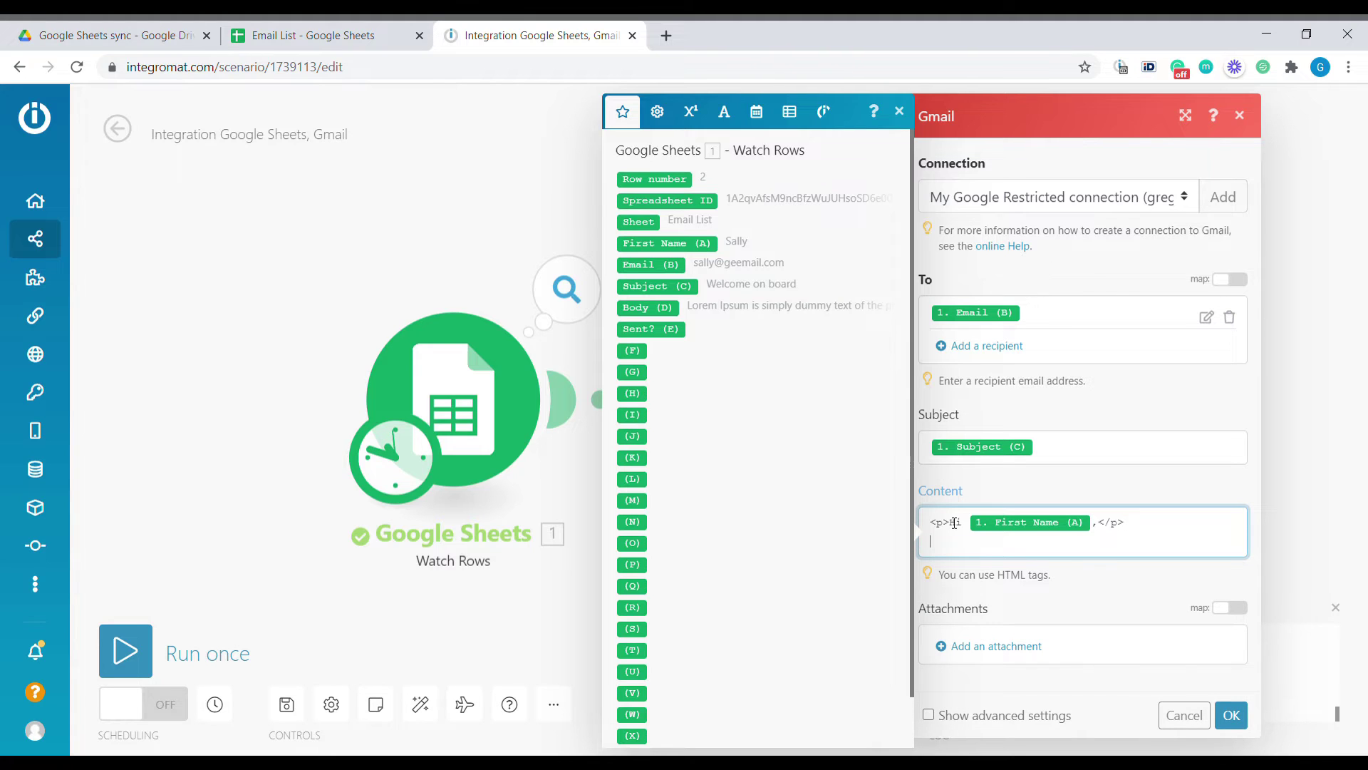
{"action": "left_click_drag", "start_coordinate": [950, 525], "coordinate": [928, 533]}
{"action": "left_click", "coordinate": [968, 549]}
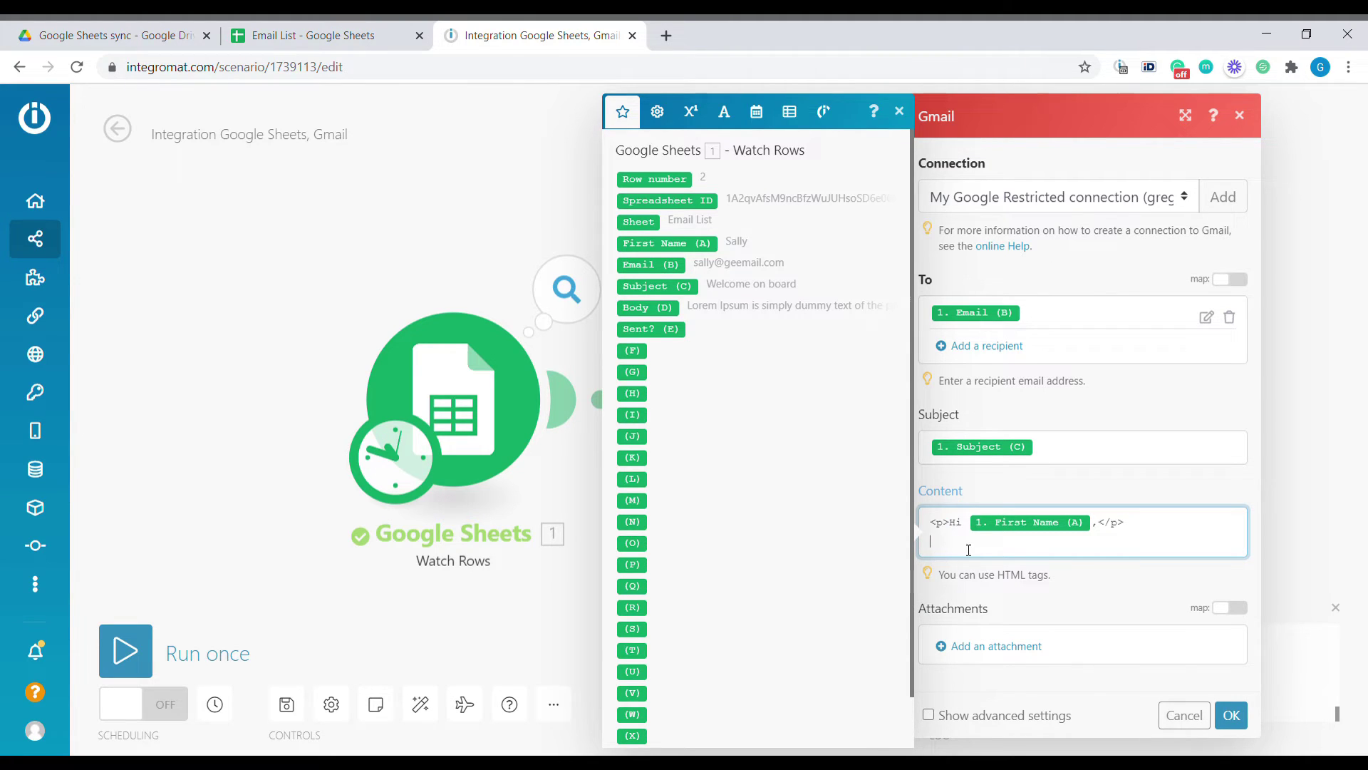
{"action": "left_click", "coordinate": [675, 310]}
{"action": "type", "text": "<p>"}
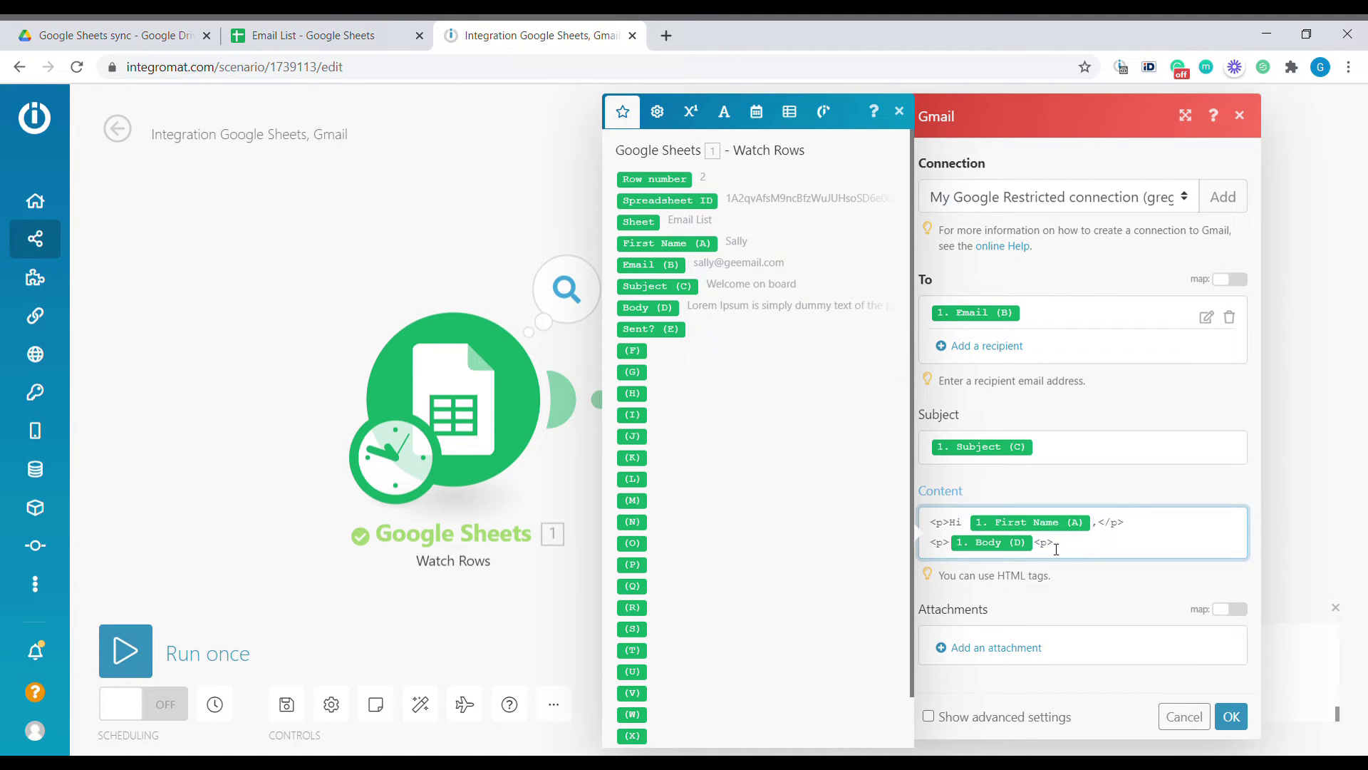
{"action": "key", "text": "Left"}
{"action": "key", "text": "Left"}
{"action": "type", "text": "/"}
{"action": "key", "text": "End"}
{"action": "key", "text": "Return"}
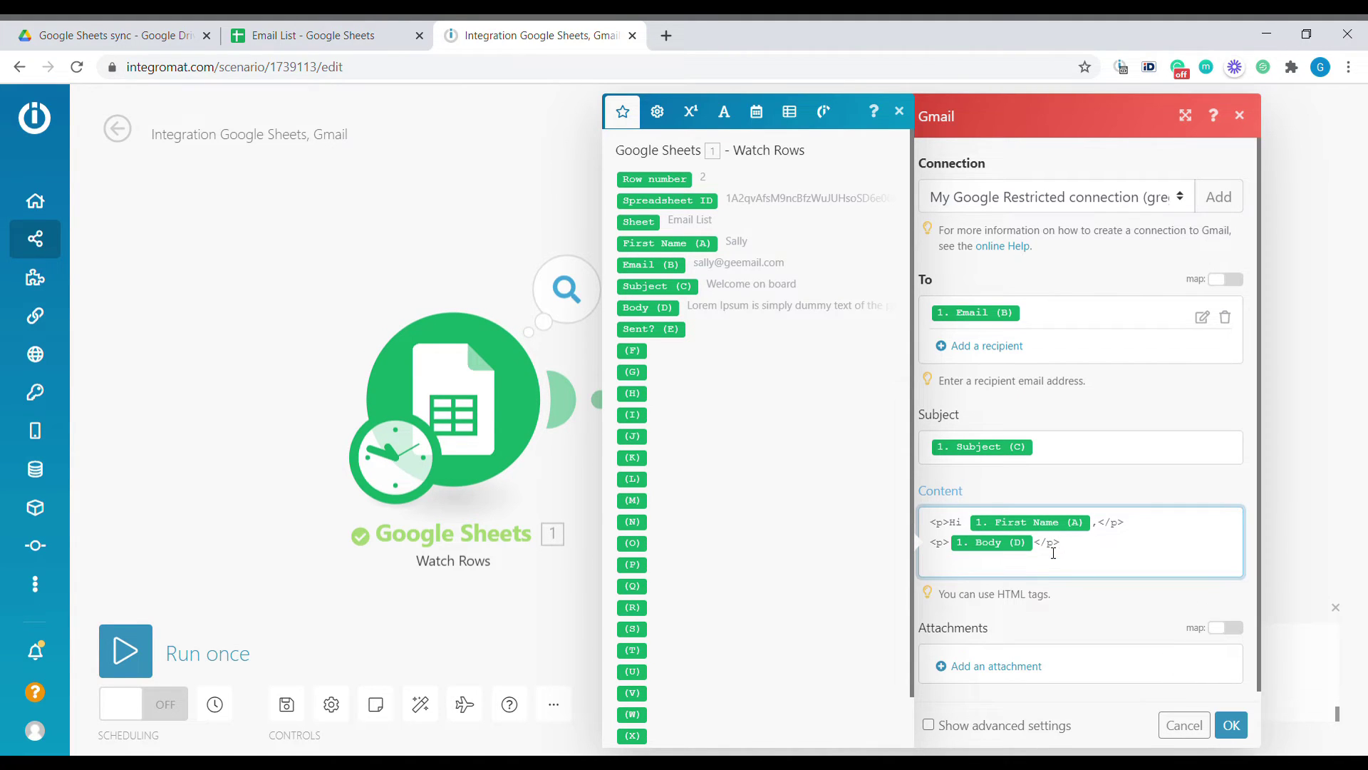
{"action": "type", "text": "<p></p>"}
{"action": "key", "text": "Return"}
{"action": "type", "text": "<p></p>"}
{"action": "key", "text": "Up"}
{"action": "key", "text": "Left"}
{"action": "key", "text": "Left"}
{"action": "key", "text": "Left"}
{"action": "key", "text": "Left"}
{"action": "type", "text": "Best Regards,"}
{"action": "key", "text": "Down"}
{"action": "key", "text": "Left"}
{"action": "key", "text": "Left"}
{"action": "key", "text": "Left"}
{"action": "key", "text": "Left"}
{"action": "type", "text": "Greg"}
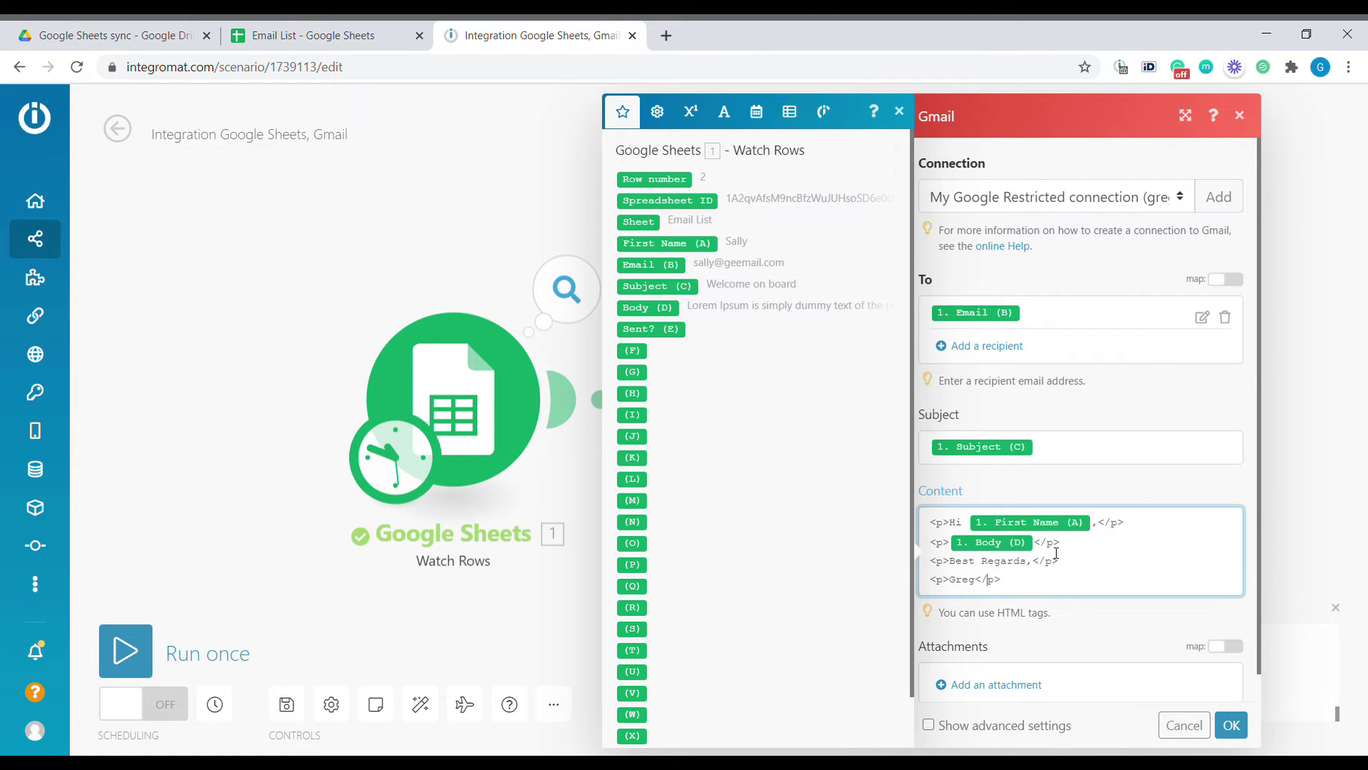
{"action": "key", "text": "End"}
{"action": "key", "text": "Return"}
{"action": "type", "text": "<p></p>"}
{"action": "key", "text": "Left"}
{"action": "key", "text": "Left"}
{"action": "key", "text": "Left"}
{"action": "key", "text": "Left"}
{"action": "type", "text": "www."}
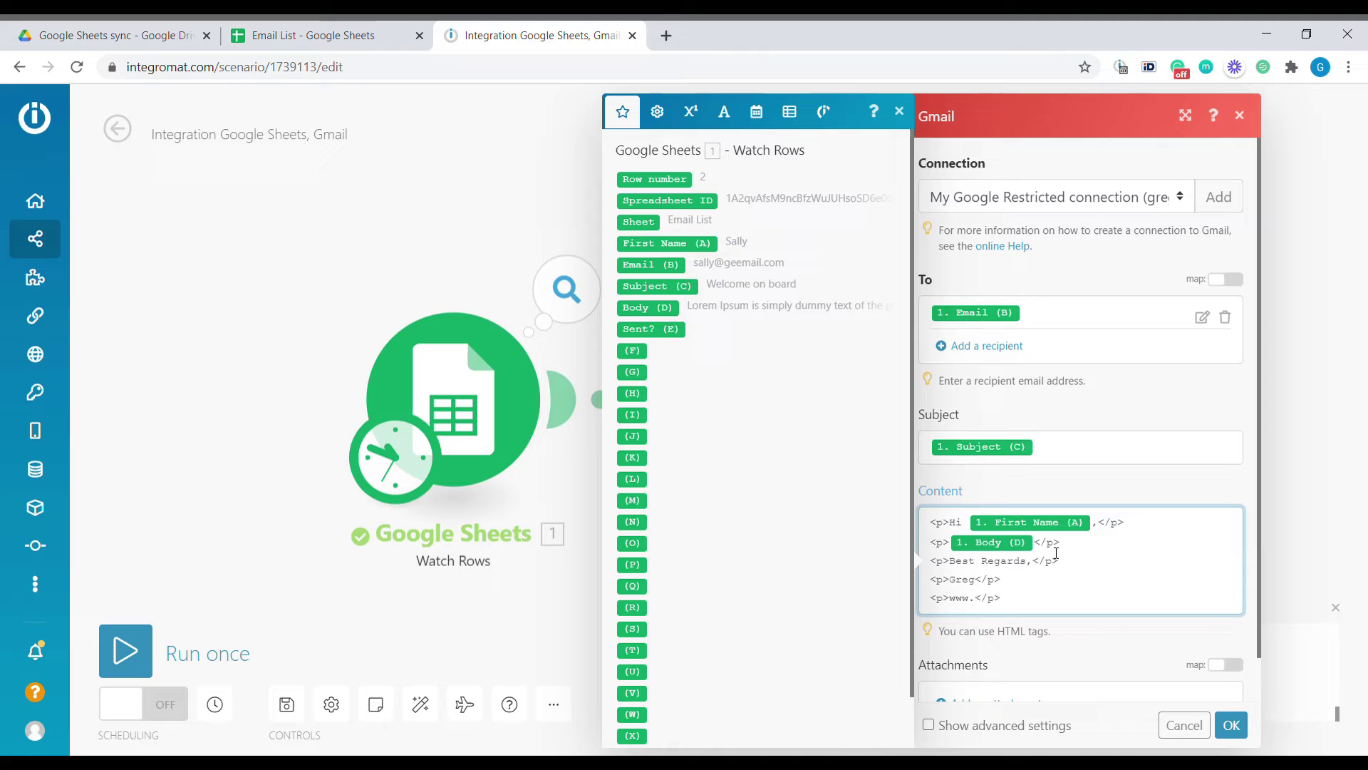
{"action": "type", "text": "bu"}
{"action": "type", "text": "siness-automated.com"}
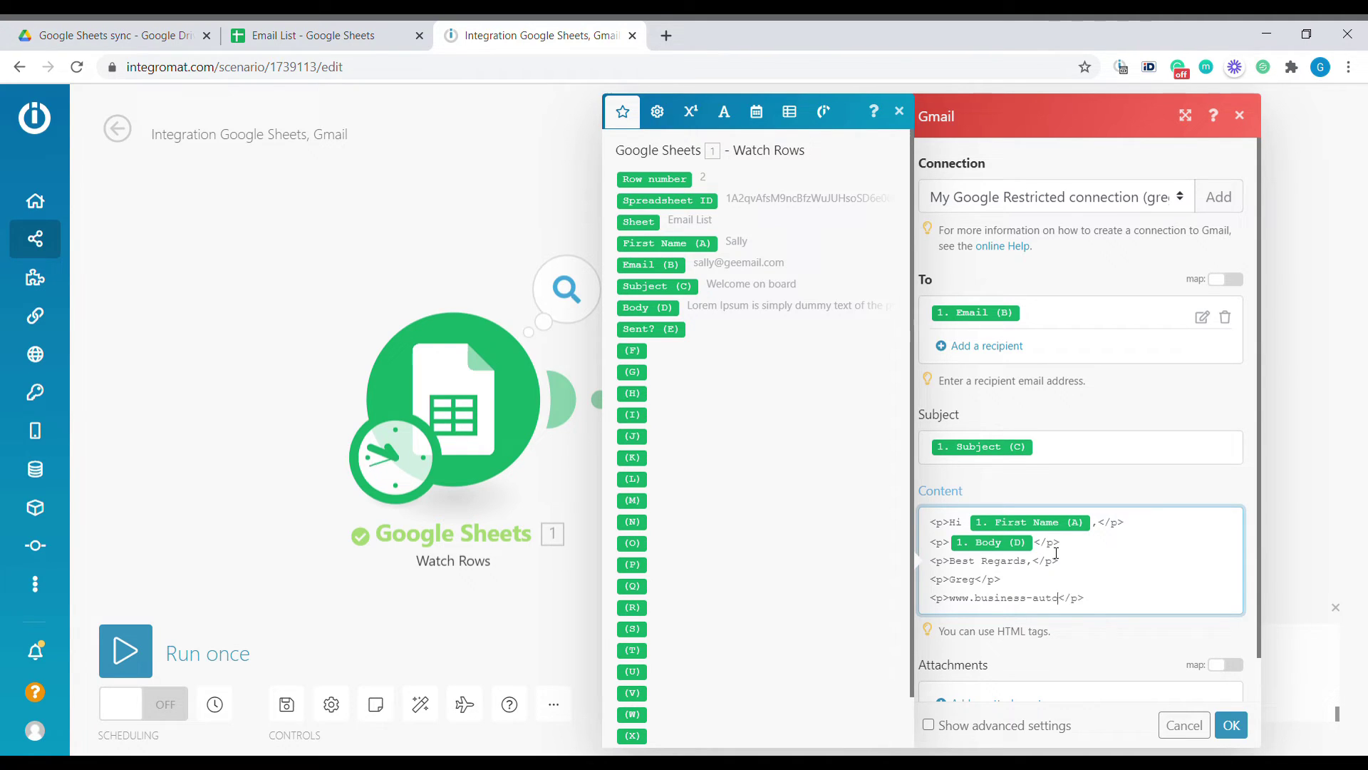
{"action": "left_click", "coordinate": [1031, 730]}
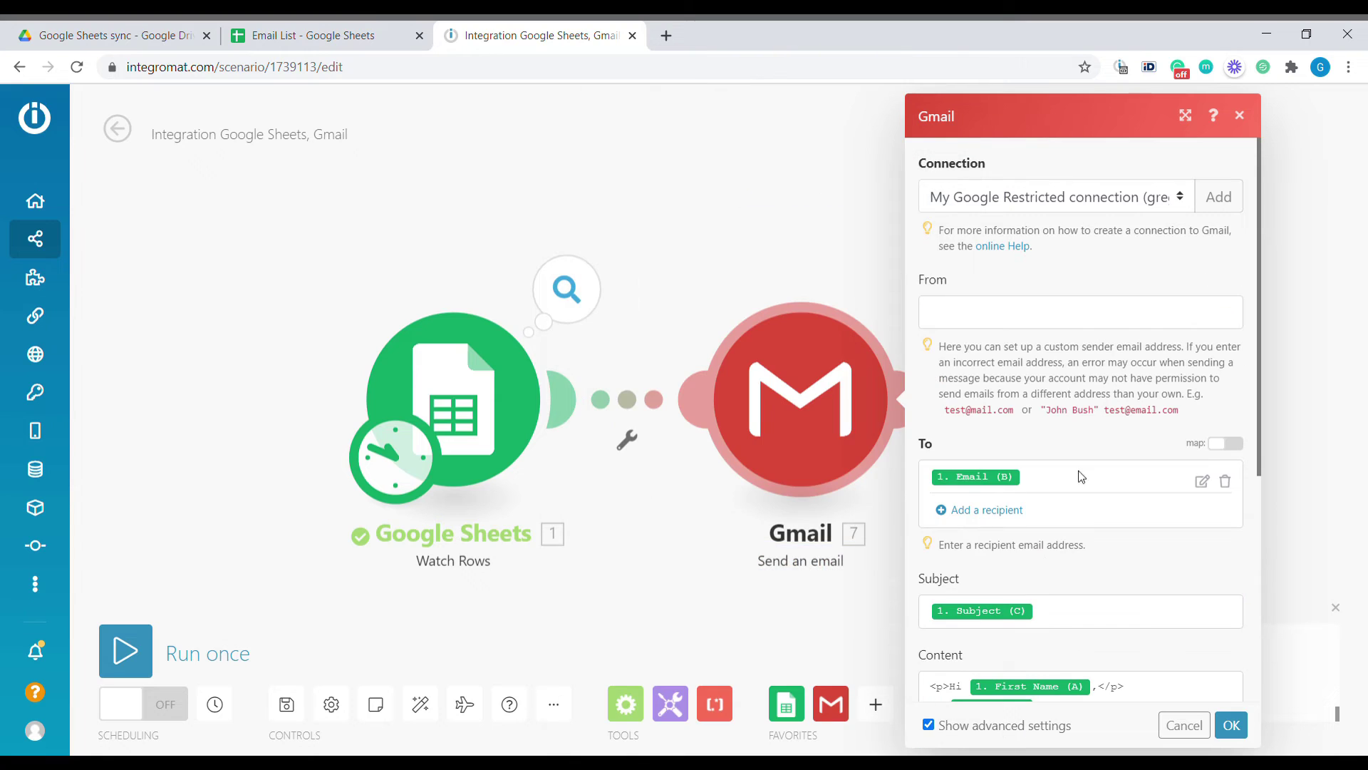
Set a custom sender name and e-mail address, then save the Gmail module
{"action": "left_click", "coordinate": [974, 308]}
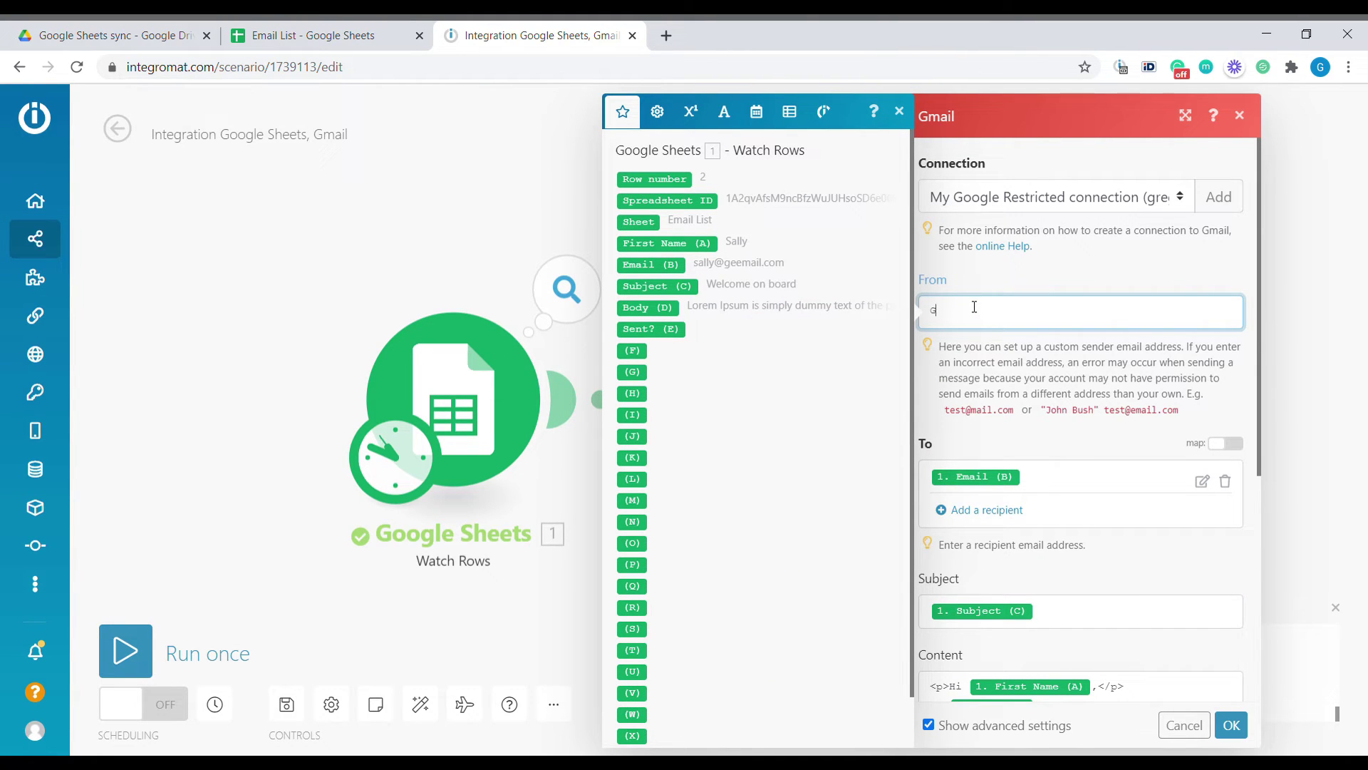
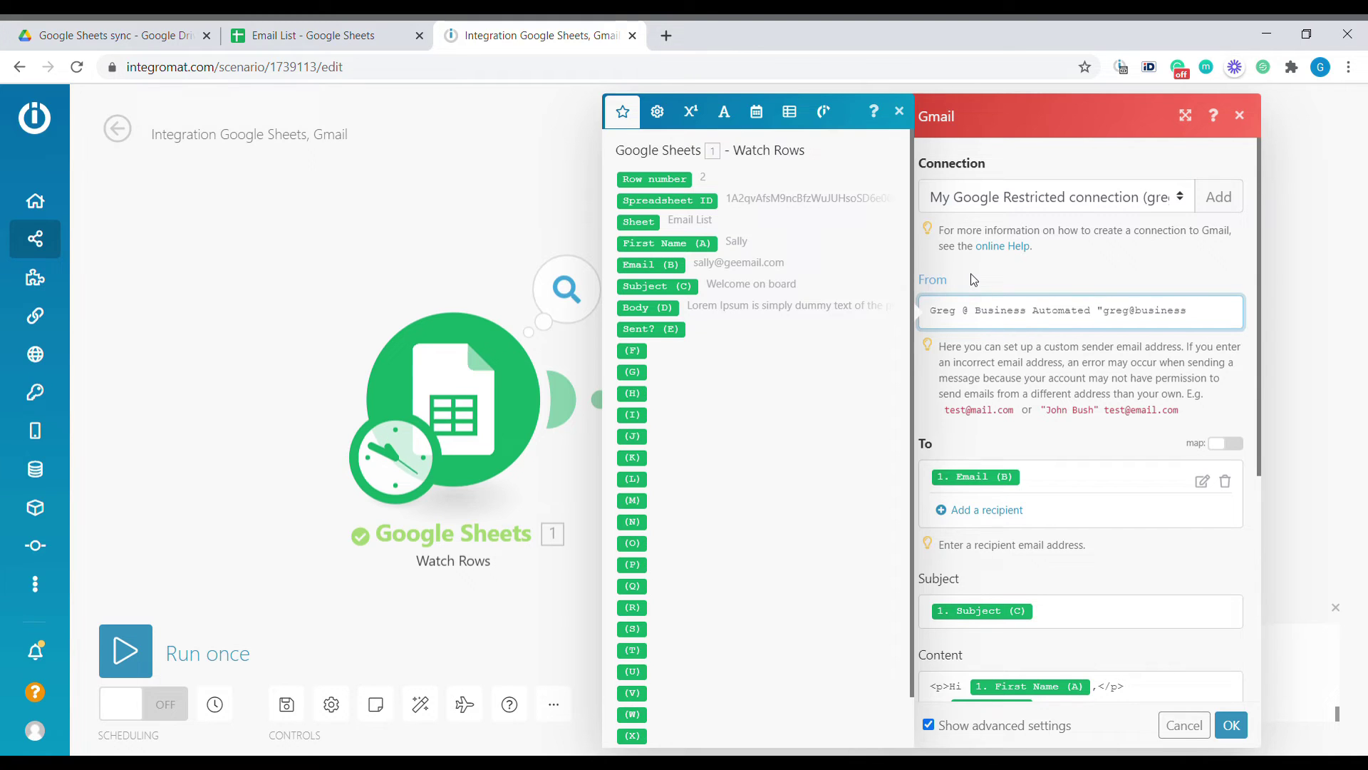
{"action": "left_click", "coordinate": [1154, 660]}
{"action": "left_click", "coordinate": [1231, 725]}
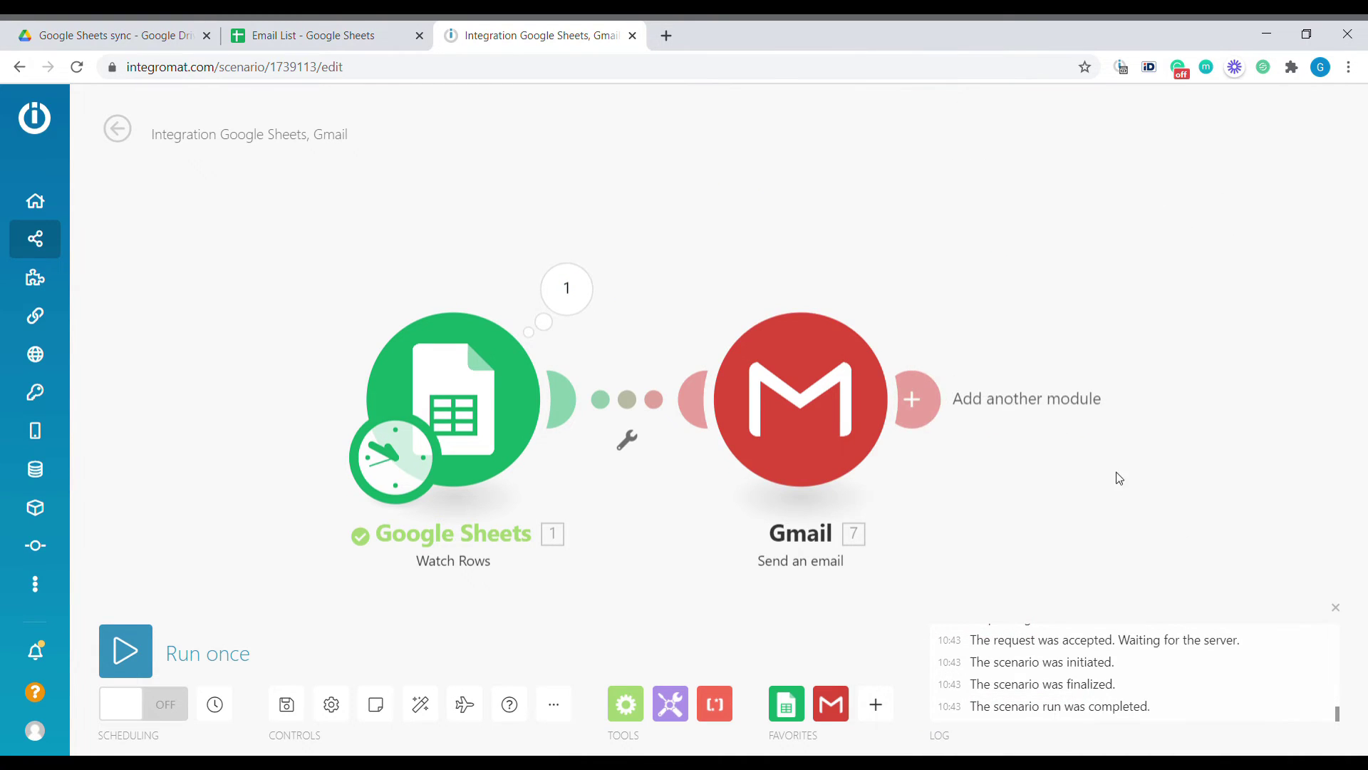
Add a Google Sheets Update a Row module after Gmail on the Email List spreadsheet and sheet
{"action": "left_click", "coordinate": [753, 410]}
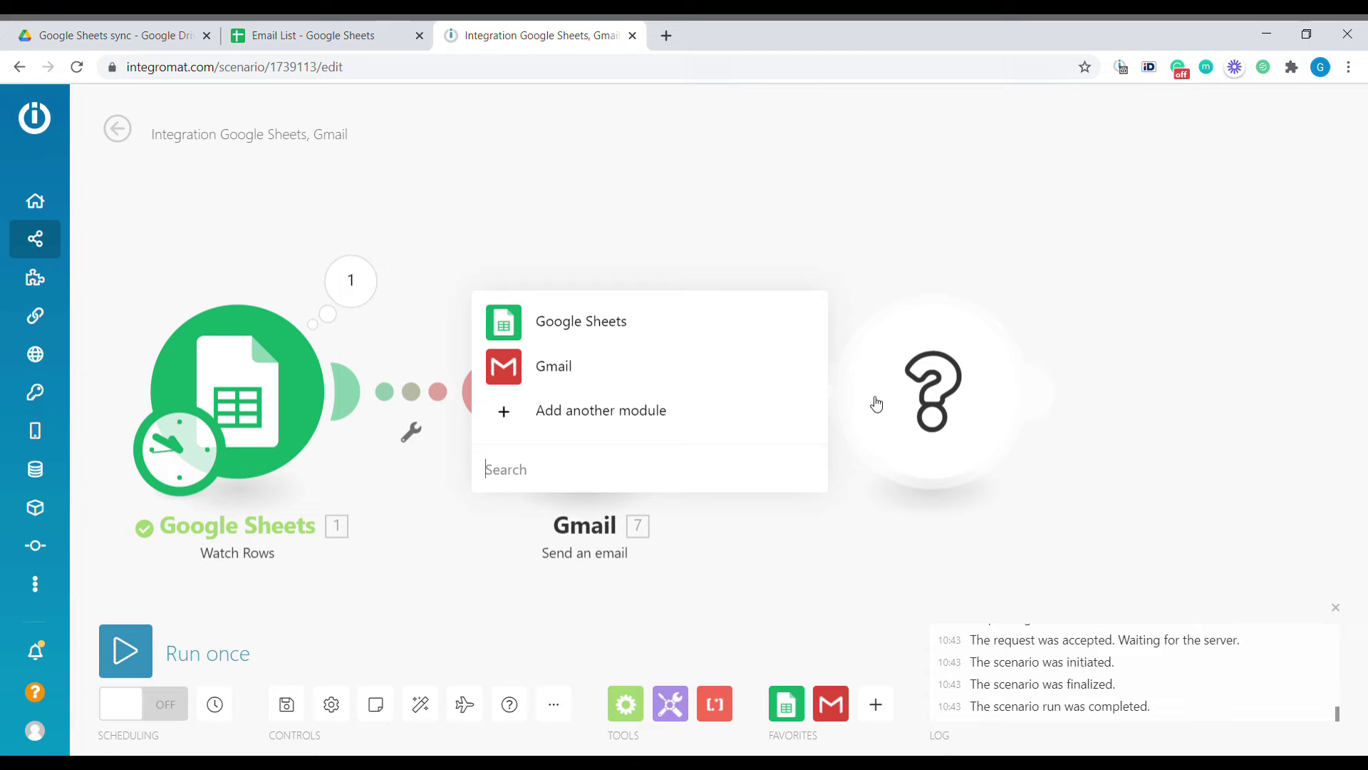
{"action": "left_click", "coordinate": [627, 328]}
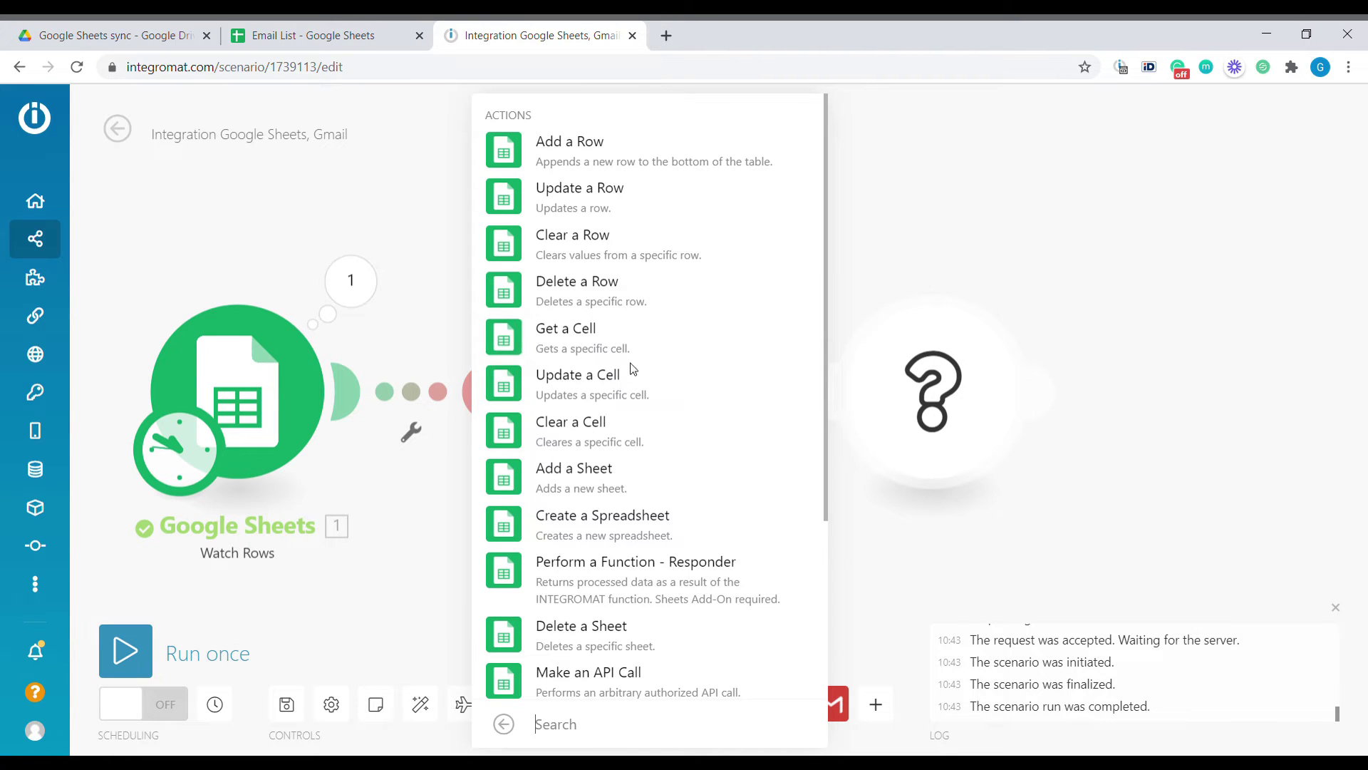
{"action": "left_click", "coordinate": [578, 188]}
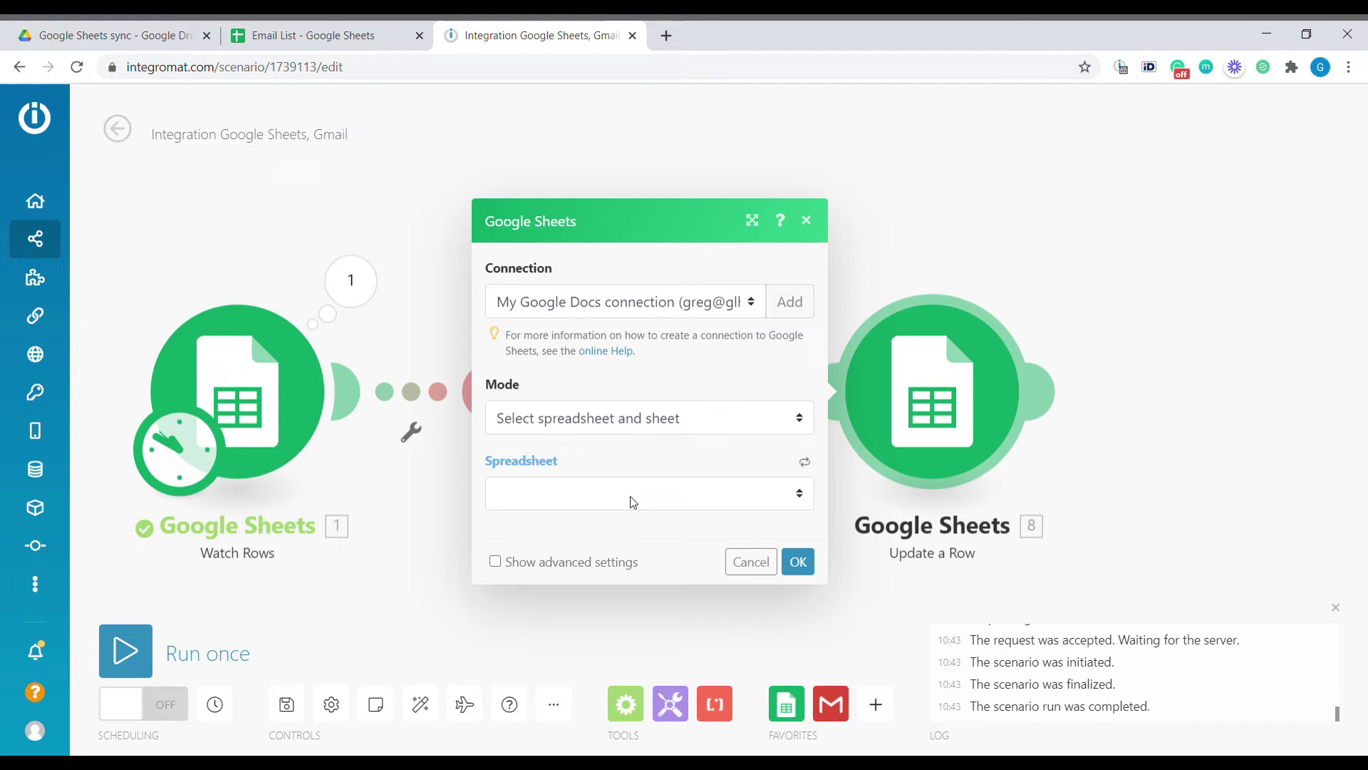
{"action": "left_click", "coordinate": [638, 498]}
{"action": "left_click", "coordinate": [670, 455]}
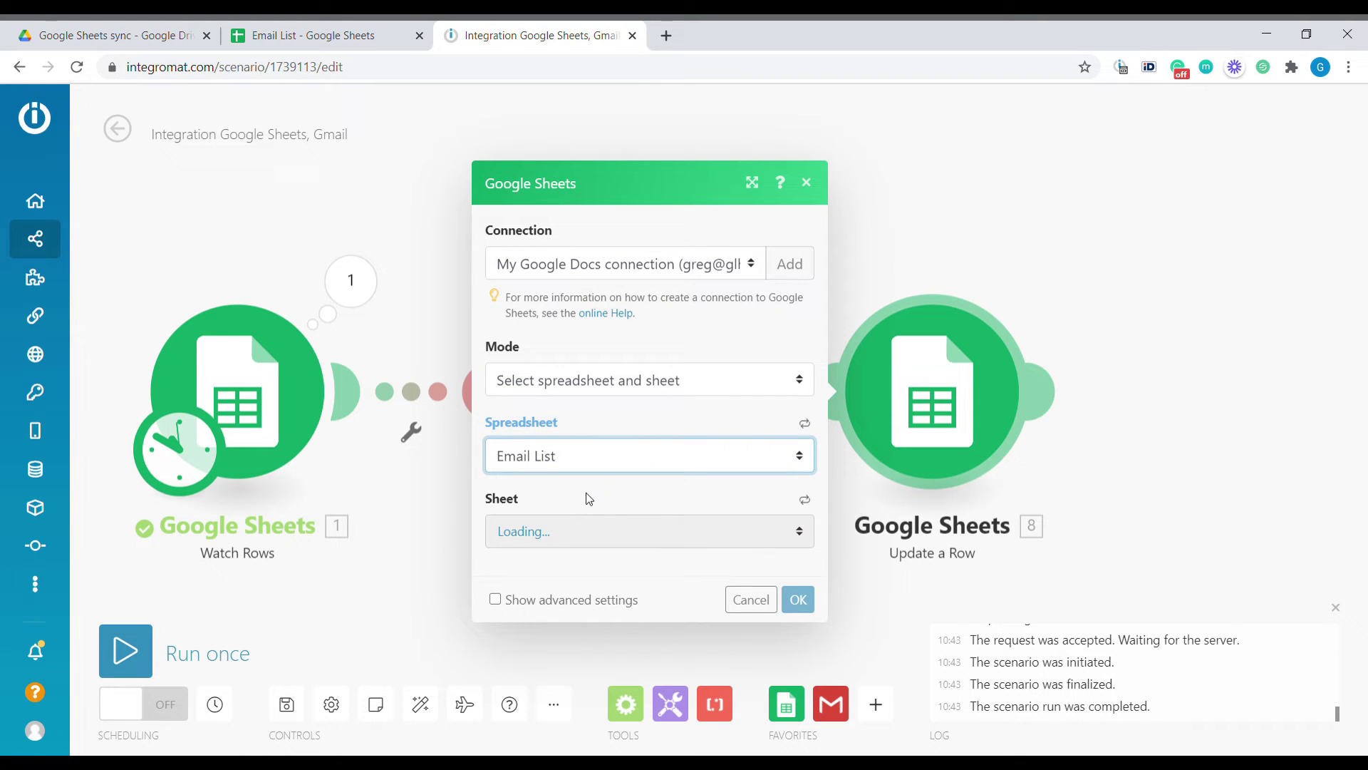
{"action": "left_click", "coordinate": [566, 541]}
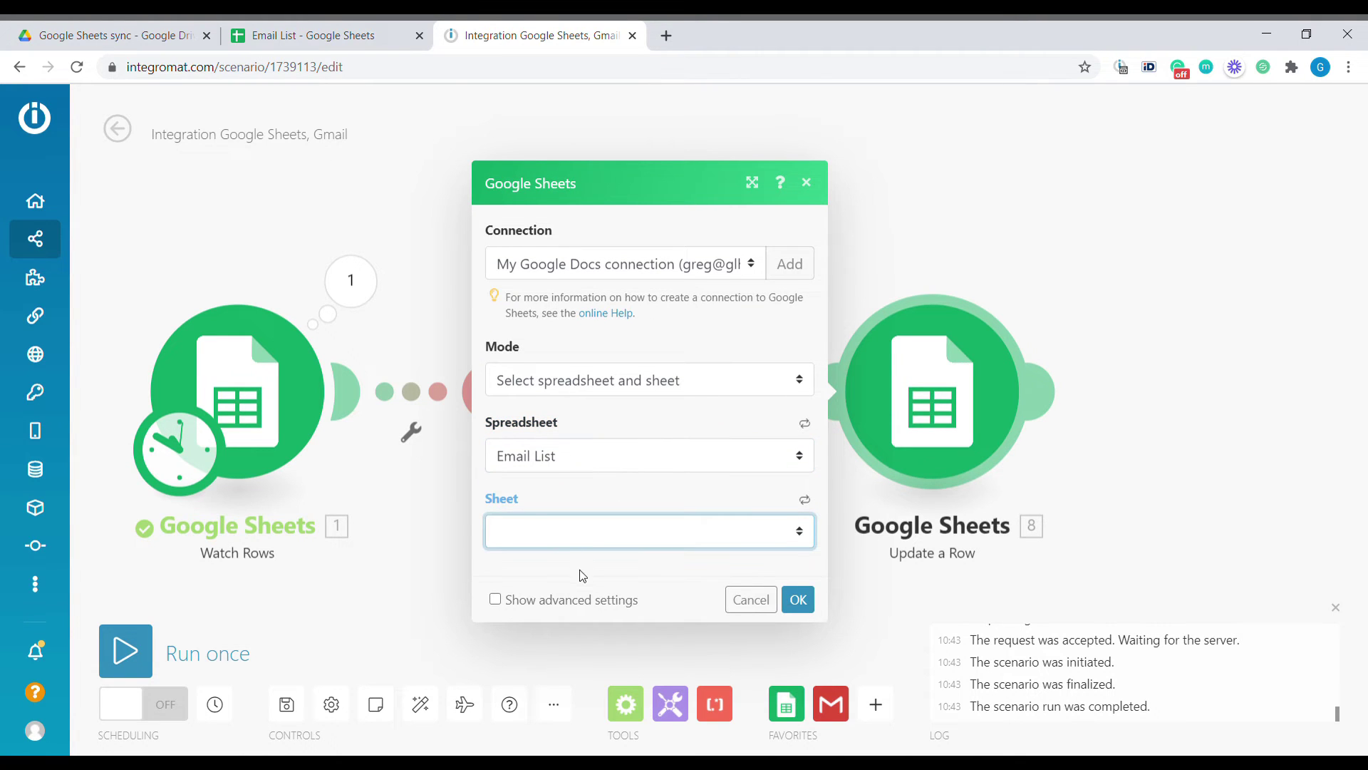
{"action": "left_click", "coordinate": [583, 575]}
Map the watched Row number, set Sent? (E) to 'Send', and save
{"action": "left_click", "coordinate": [570, 542]}
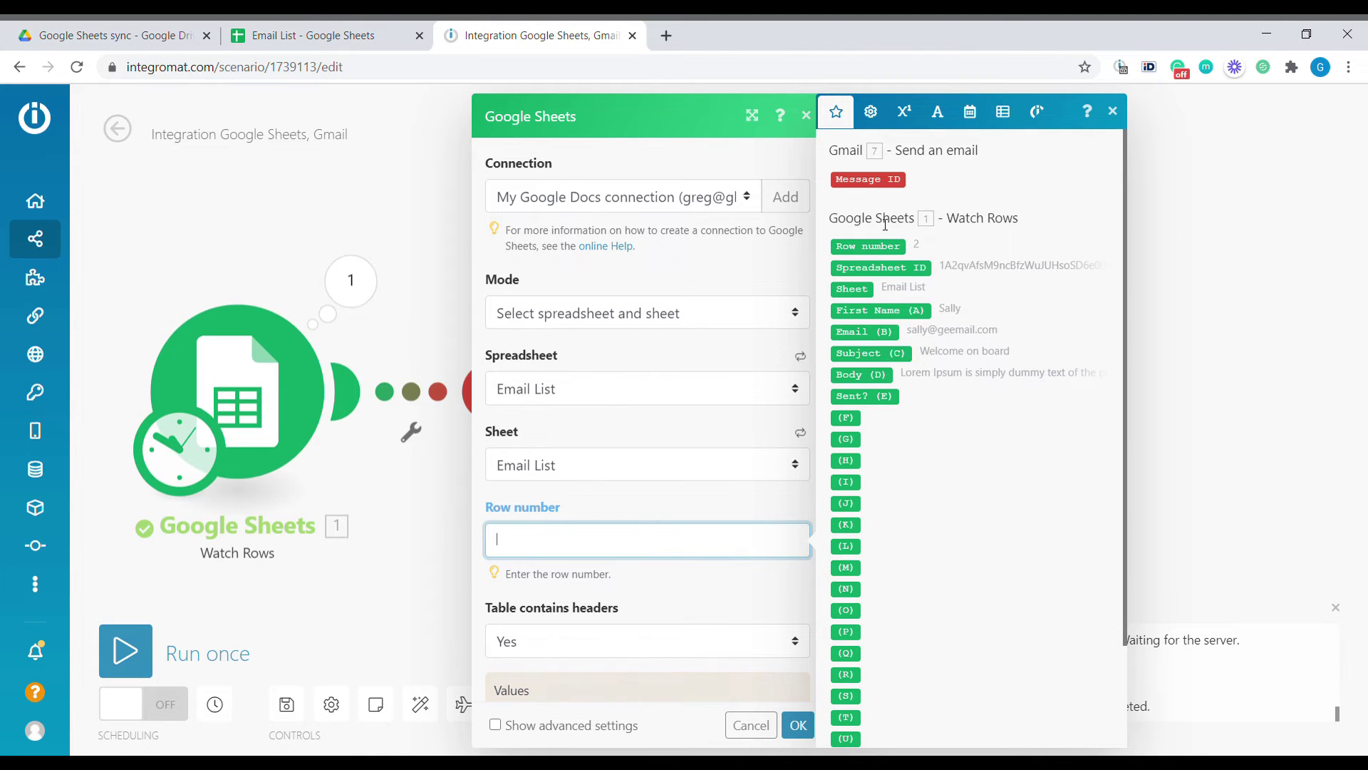
{"action": "left_click", "coordinate": [868, 246]}
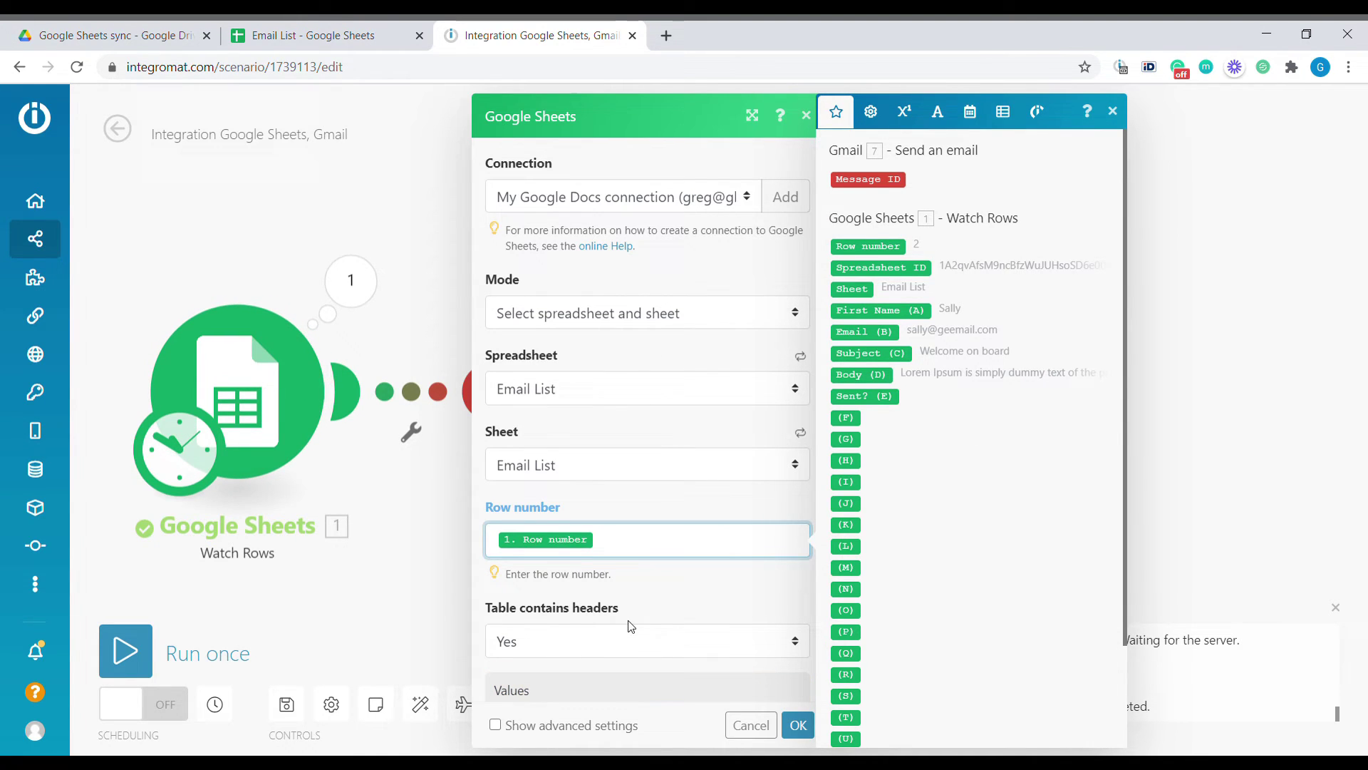
{"action": "scroll", "coordinate": [631, 625], "scroll_direction": "down", "scroll_amount": 8}
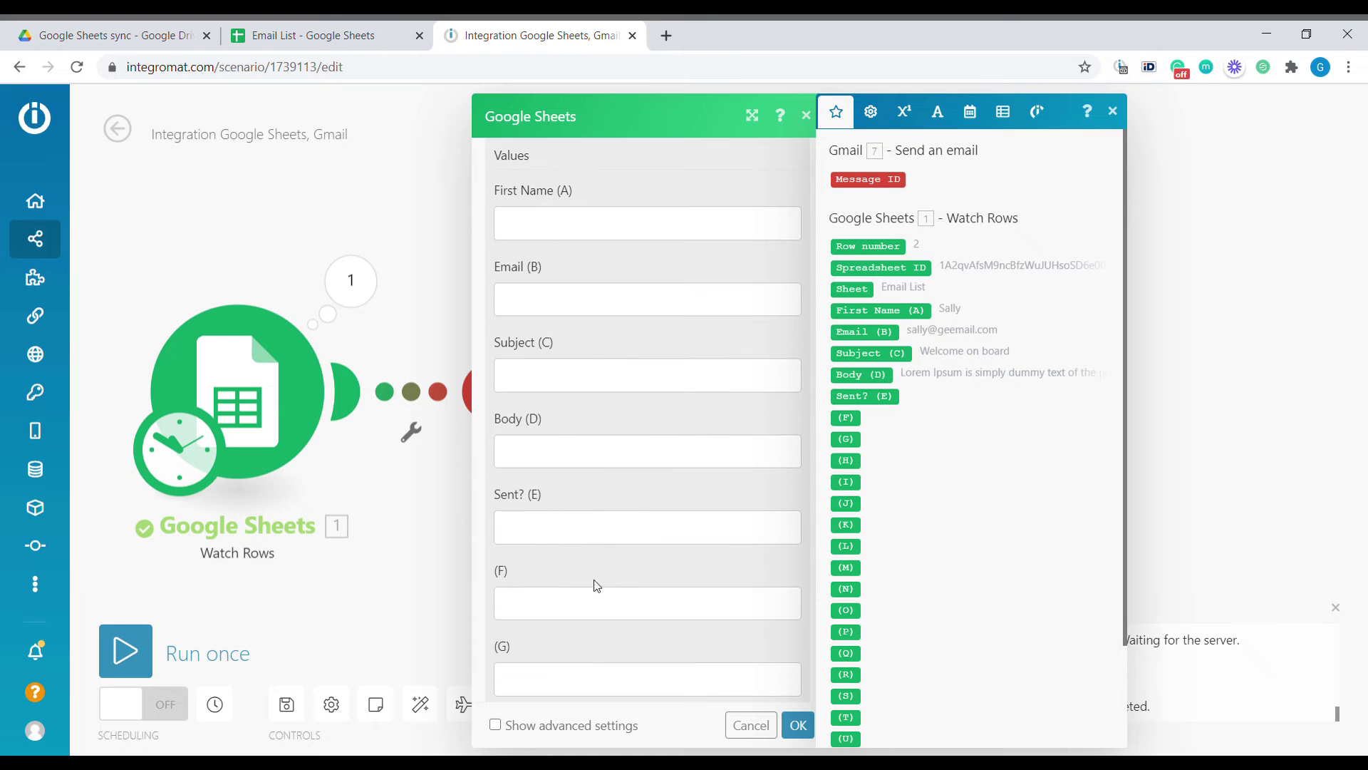
{"action": "left_click", "coordinate": [574, 533]}
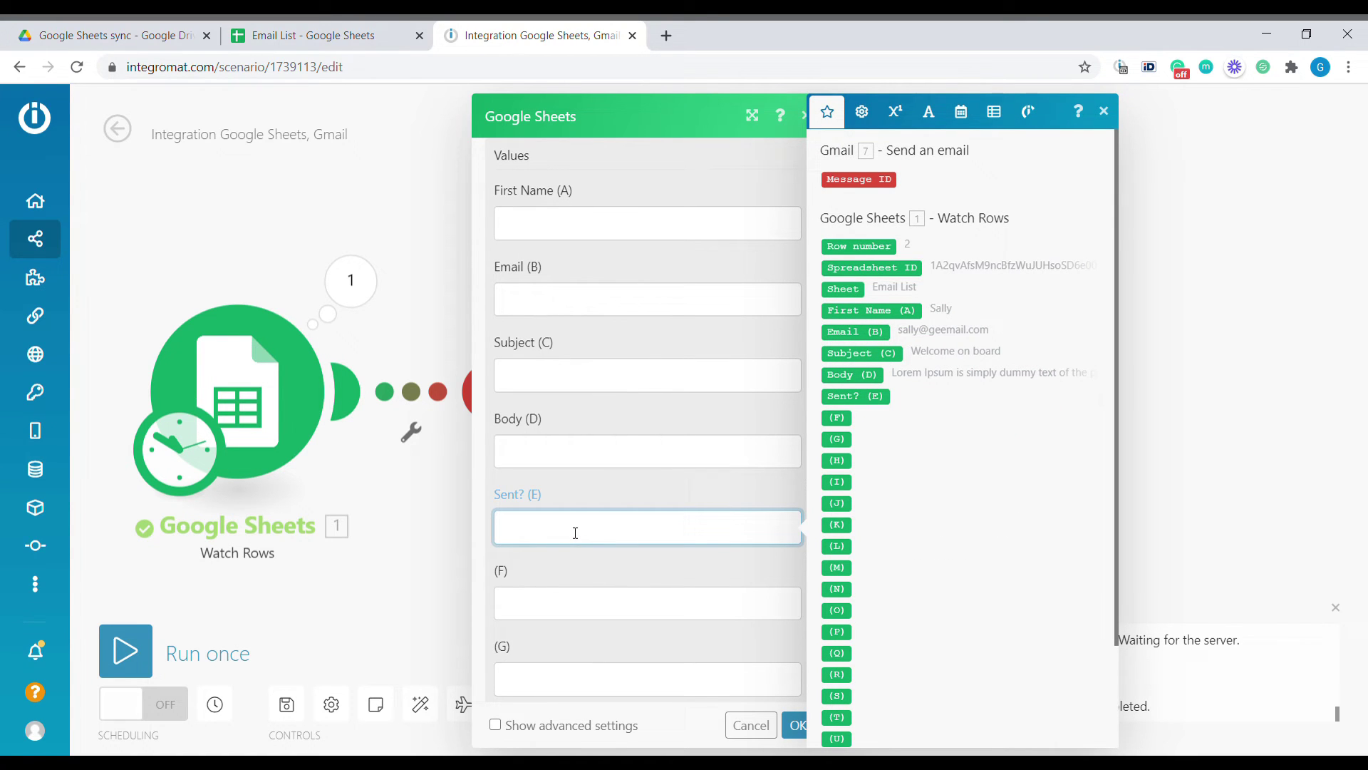
{"action": "type", "text": "Send"}
{"action": "left_click", "coordinate": [796, 725]}
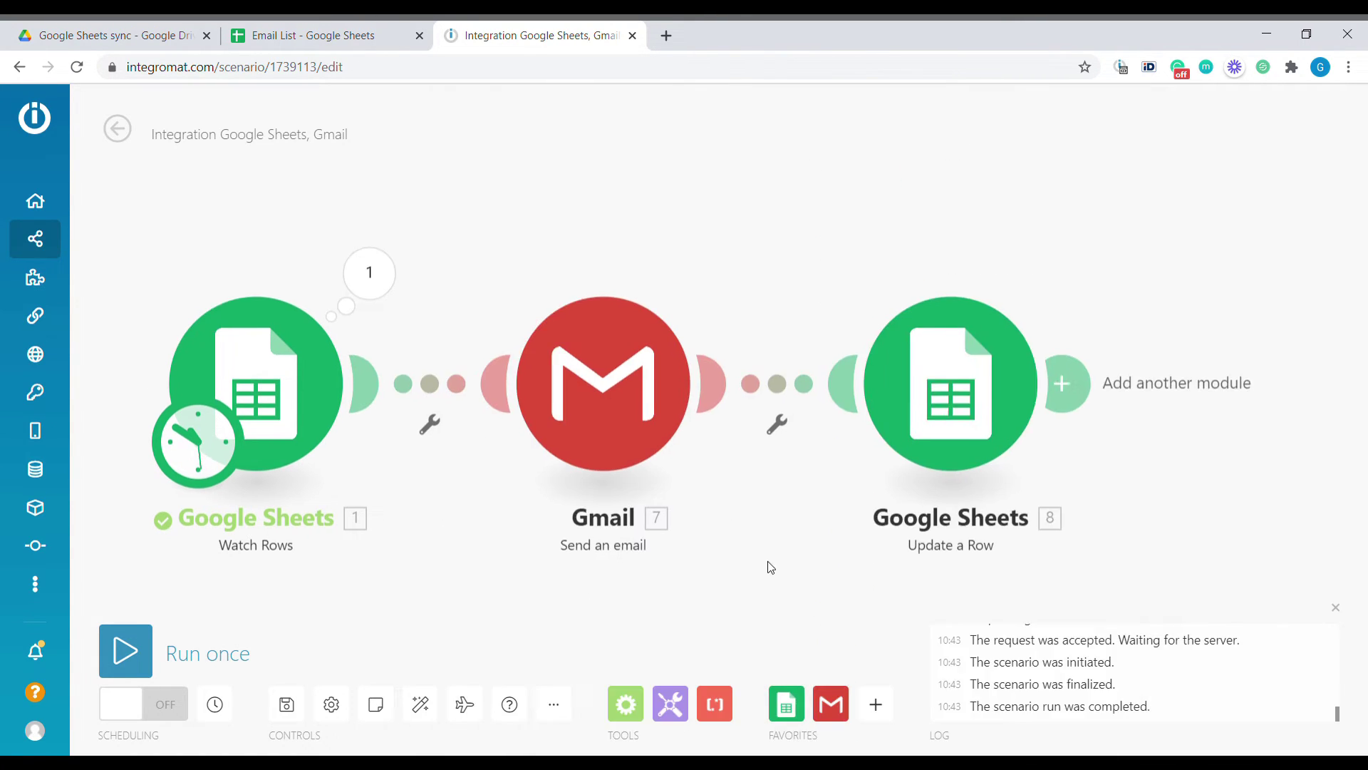
Run the scenario once and check column E reads Sent down to row 11
{"action": "left_click", "coordinate": [122, 663]}
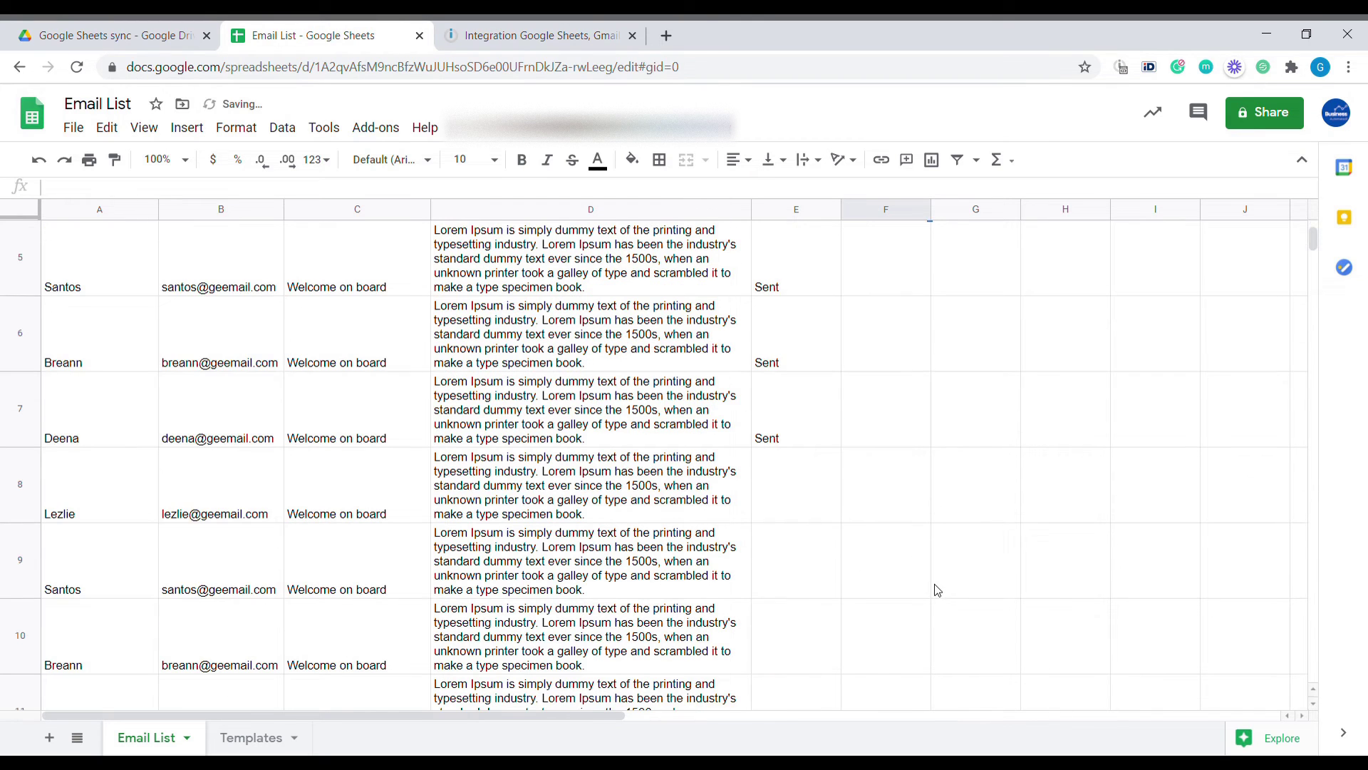
{"action": "scroll", "coordinate": [919, 581], "scroll_direction": "down", "scroll_amount": 1}
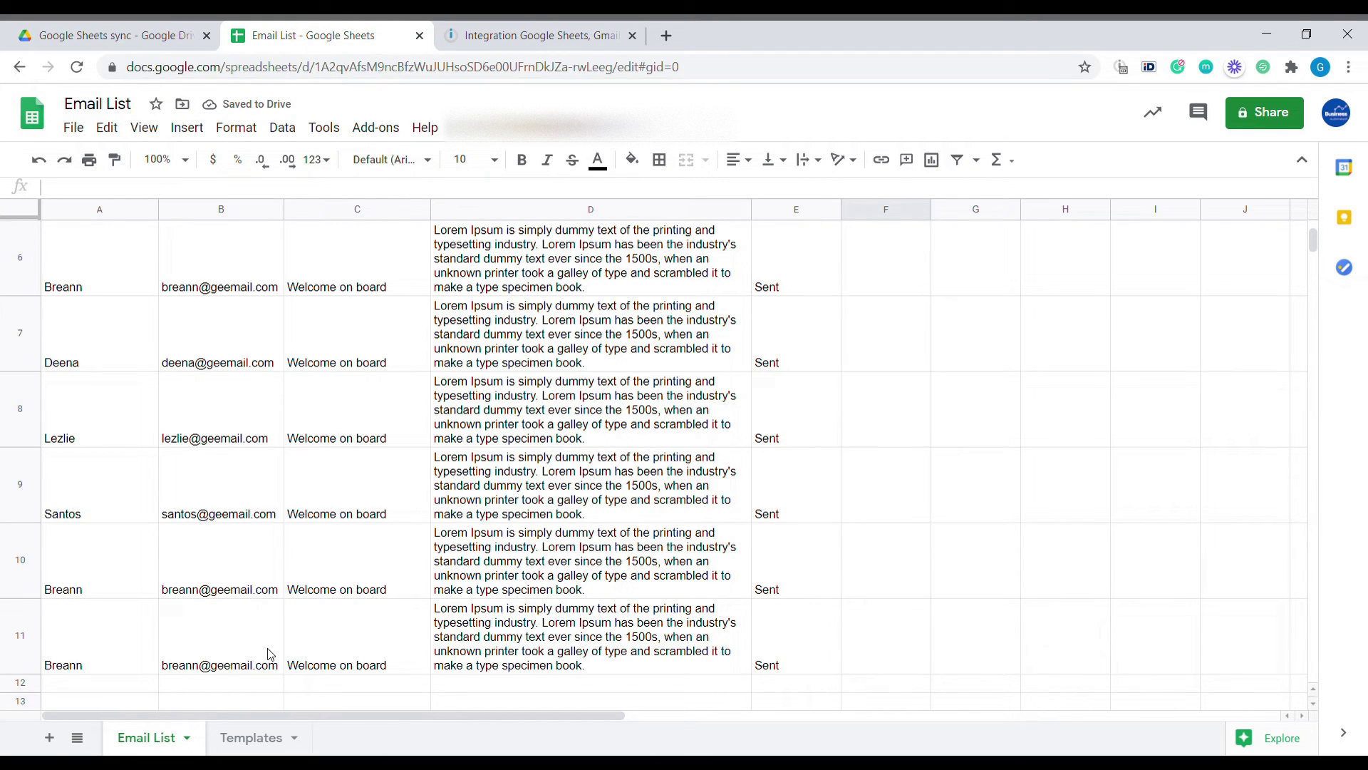
{"action": "scroll", "coordinate": [737, 560], "scroll_direction": "down", "scroll_amount": 1}
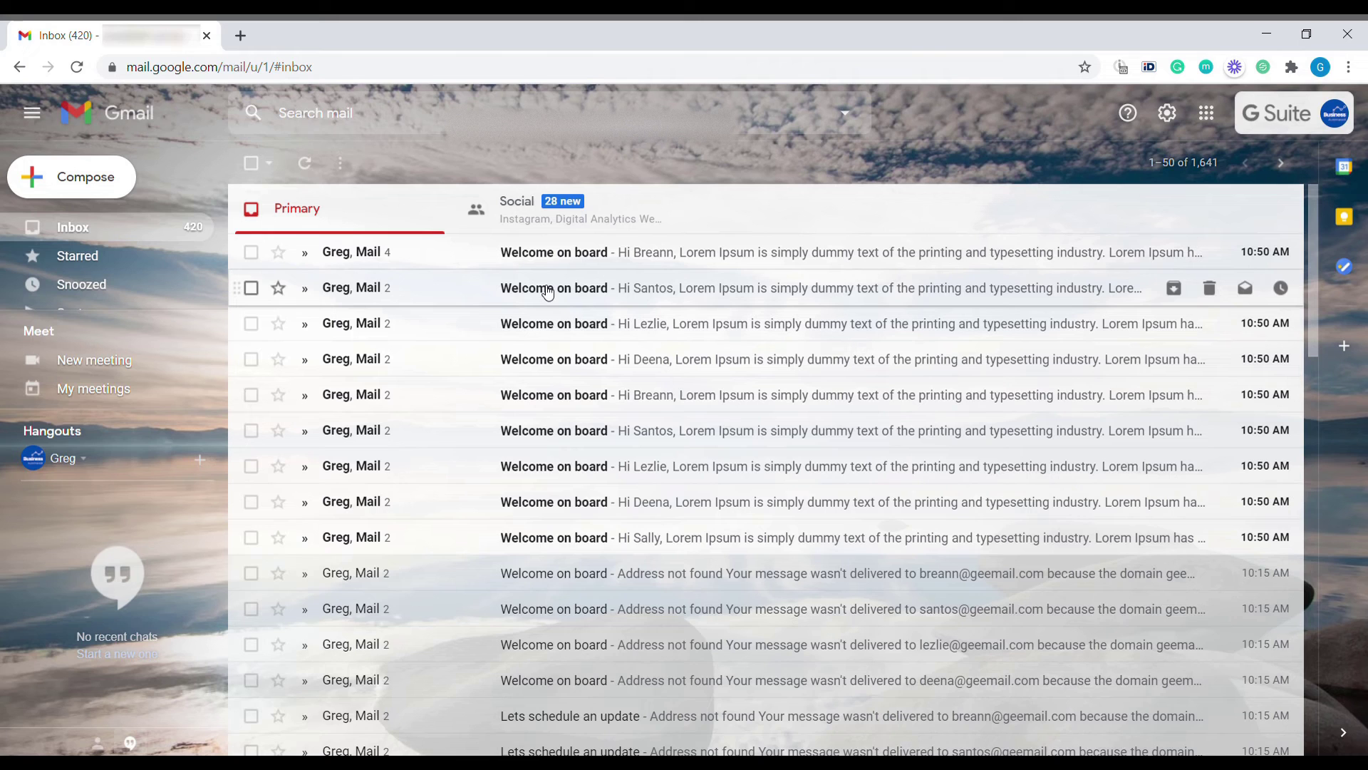
Open a Welcome on board email and inspect its first-name greeting and body text
{"action": "left_click", "coordinate": [547, 292]}
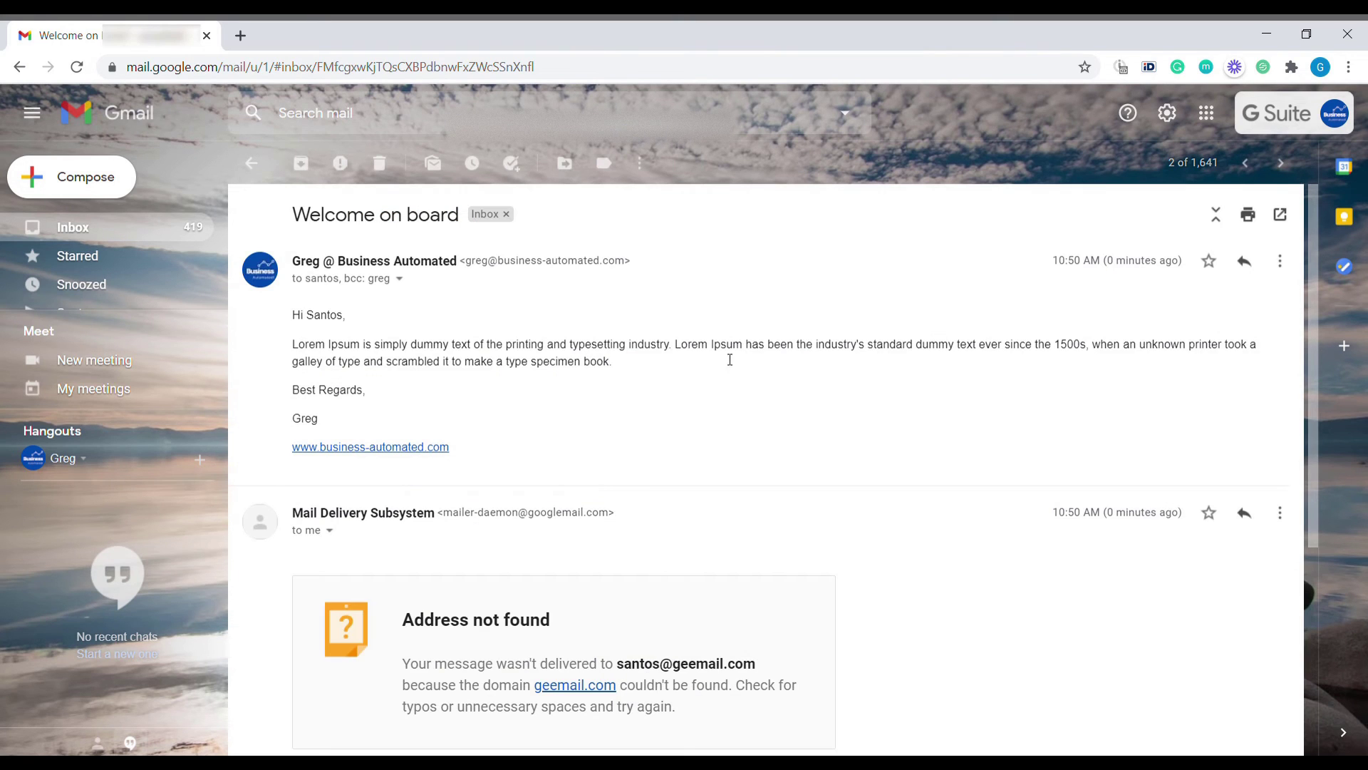
{"action": "left_click_drag", "start_coordinate": [303, 327], "coordinate": [420, 421]}
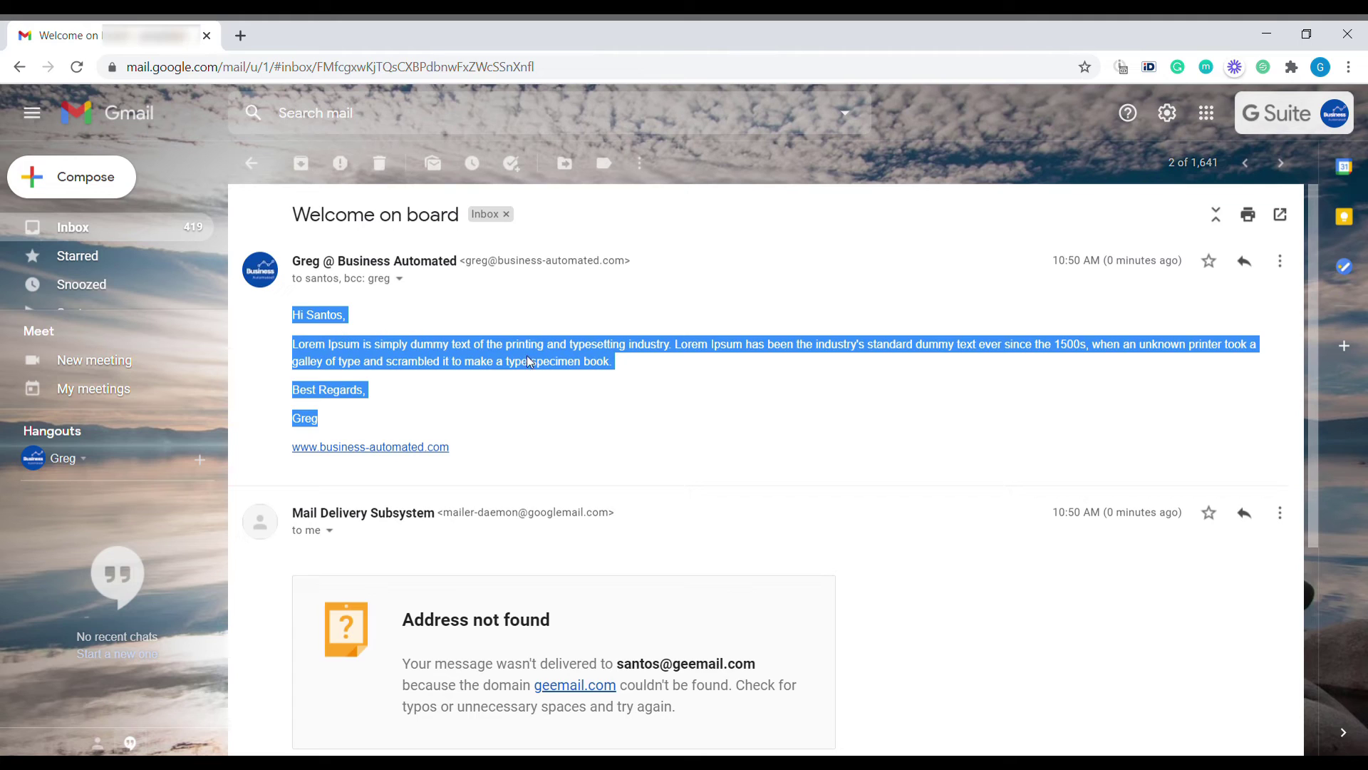
{"action": "left_click", "coordinate": [372, 351]}
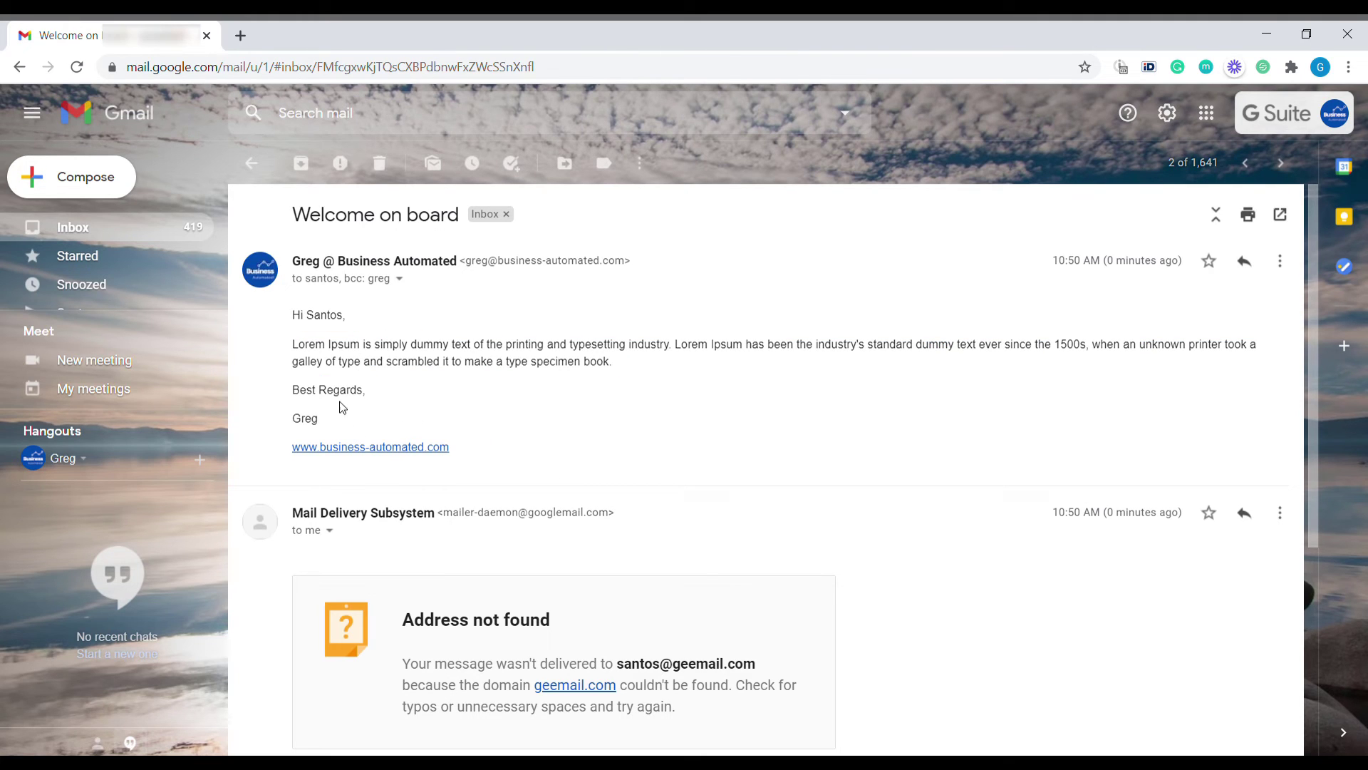
Page through the remaining welcome emails and bounces, then return to the Email List sheet
{"action": "left_click", "coordinate": [1280, 174]}
{"action": "left_click", "coordinate": [1279, 175]}
{"action": "left_click", "coordinate": [1280, 175]}
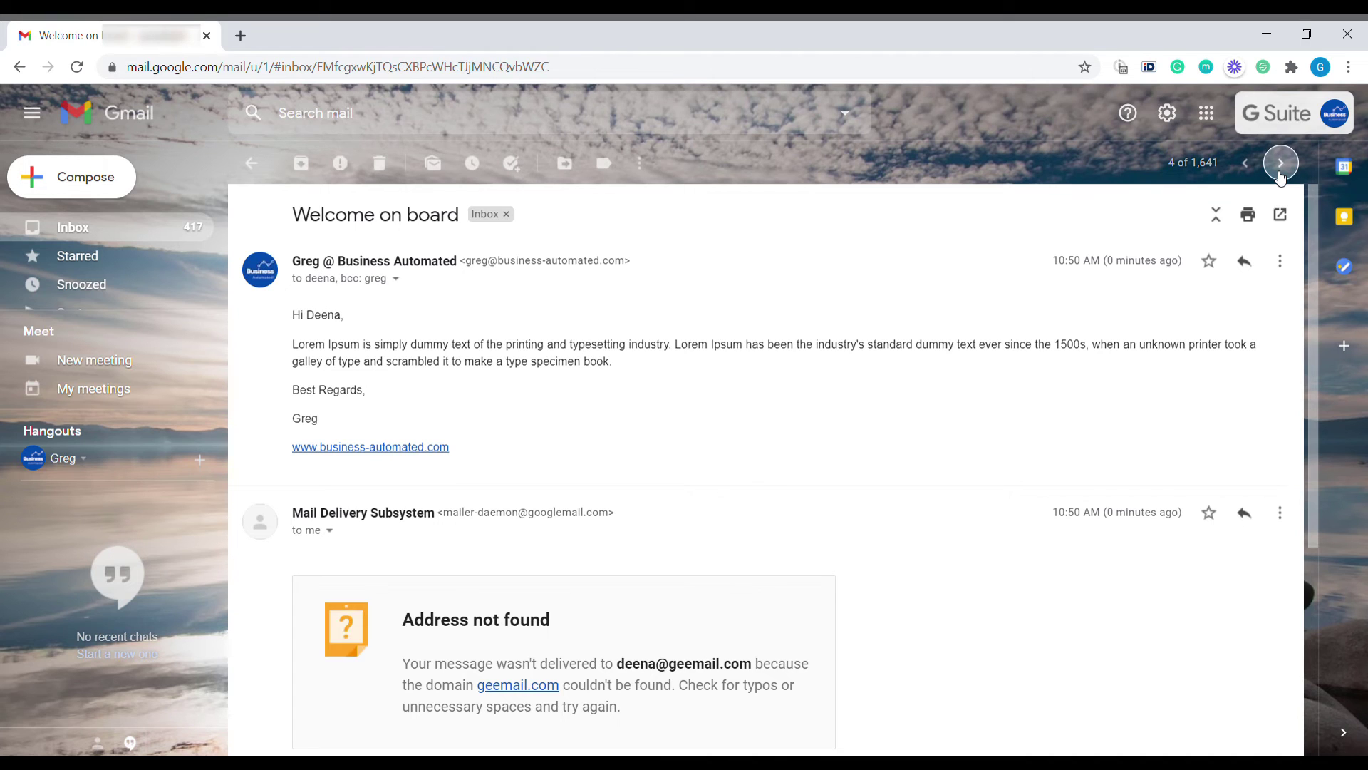
{"action": "left_click", "coordinate": [1279, 174]}
{"action": "left_click", "coordinate": [1279, 175]}
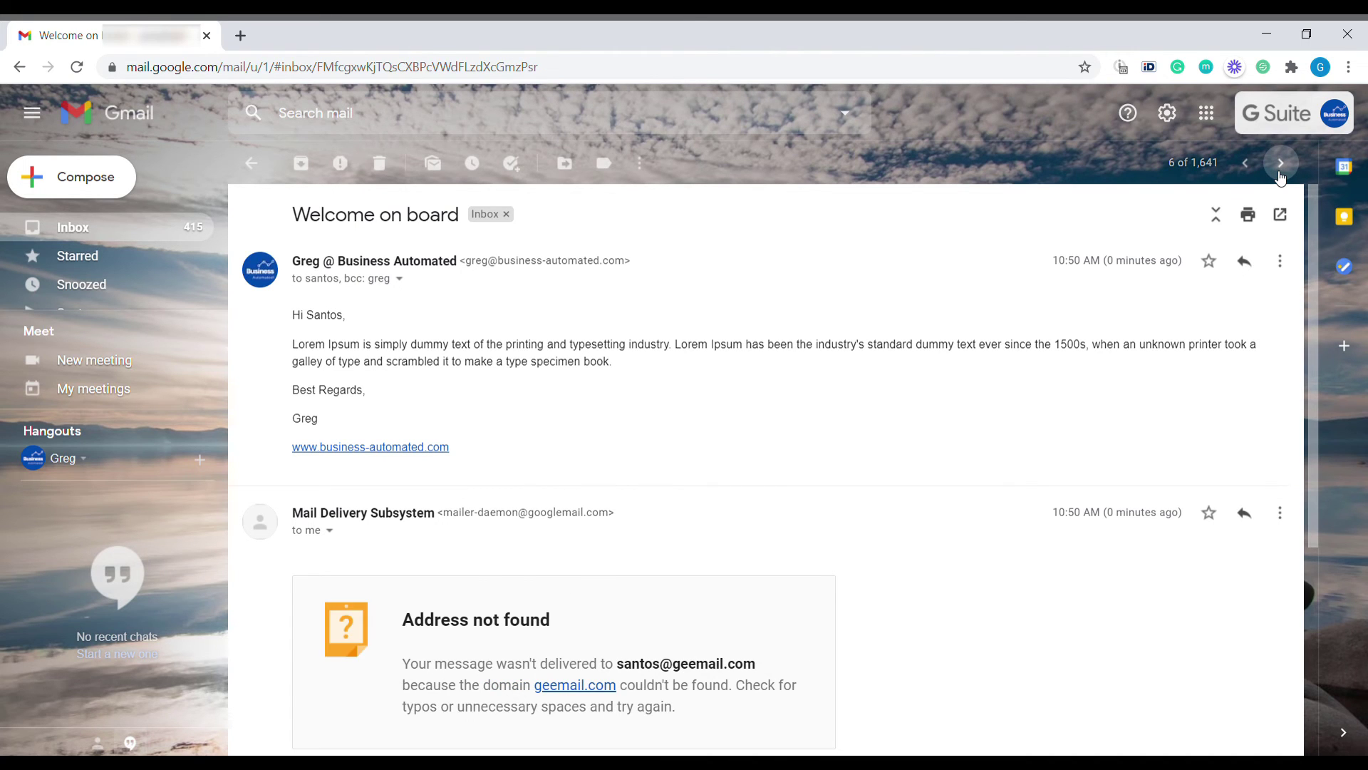
{"action": "key", "text": "alt+Tab"}
Copy the two contacts in A8:B9 into rows 12–13 starting at A12
{"action": "left_click_drag", "start_coordinate": [104, 355], "coordinate": [183, 406]}
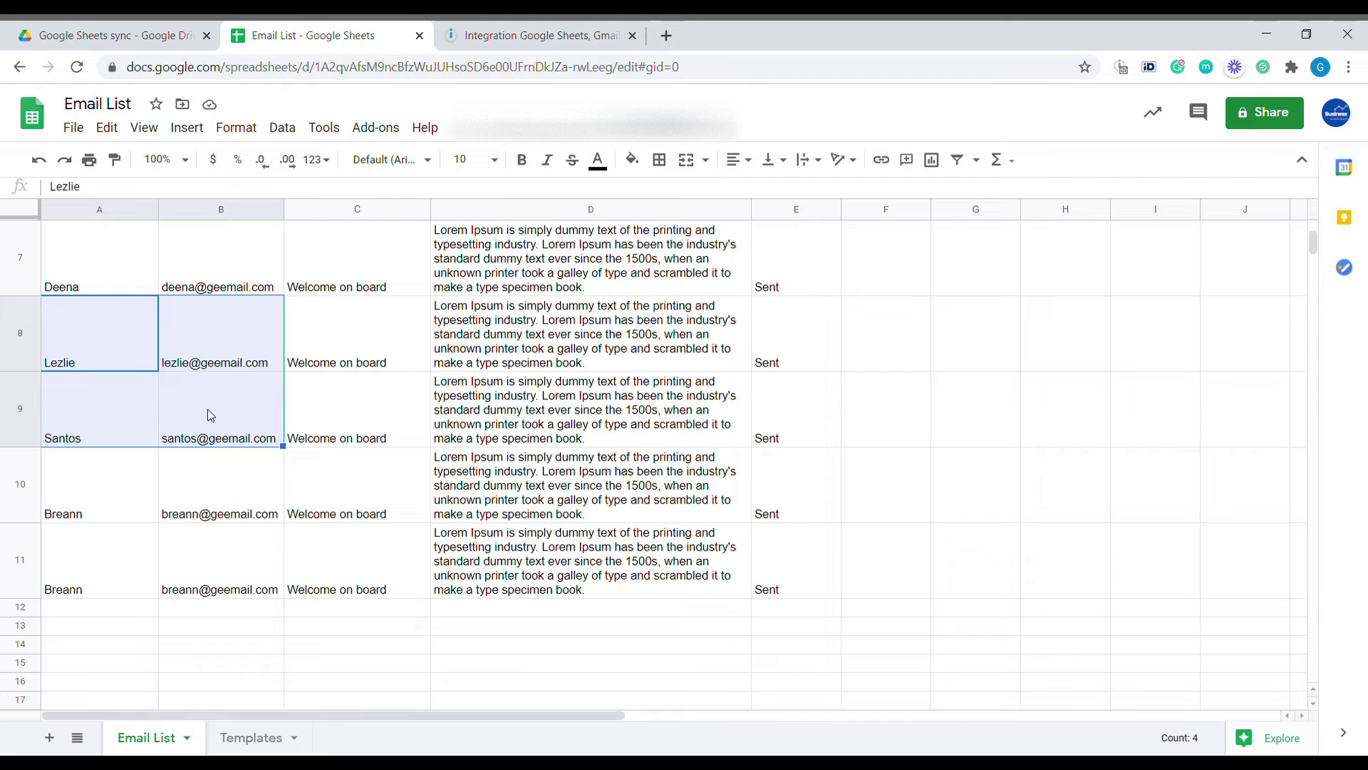
{"action": "key", "text": "ctrl+c"}
{"action": "left_click", "coordinate": [111, 618]}
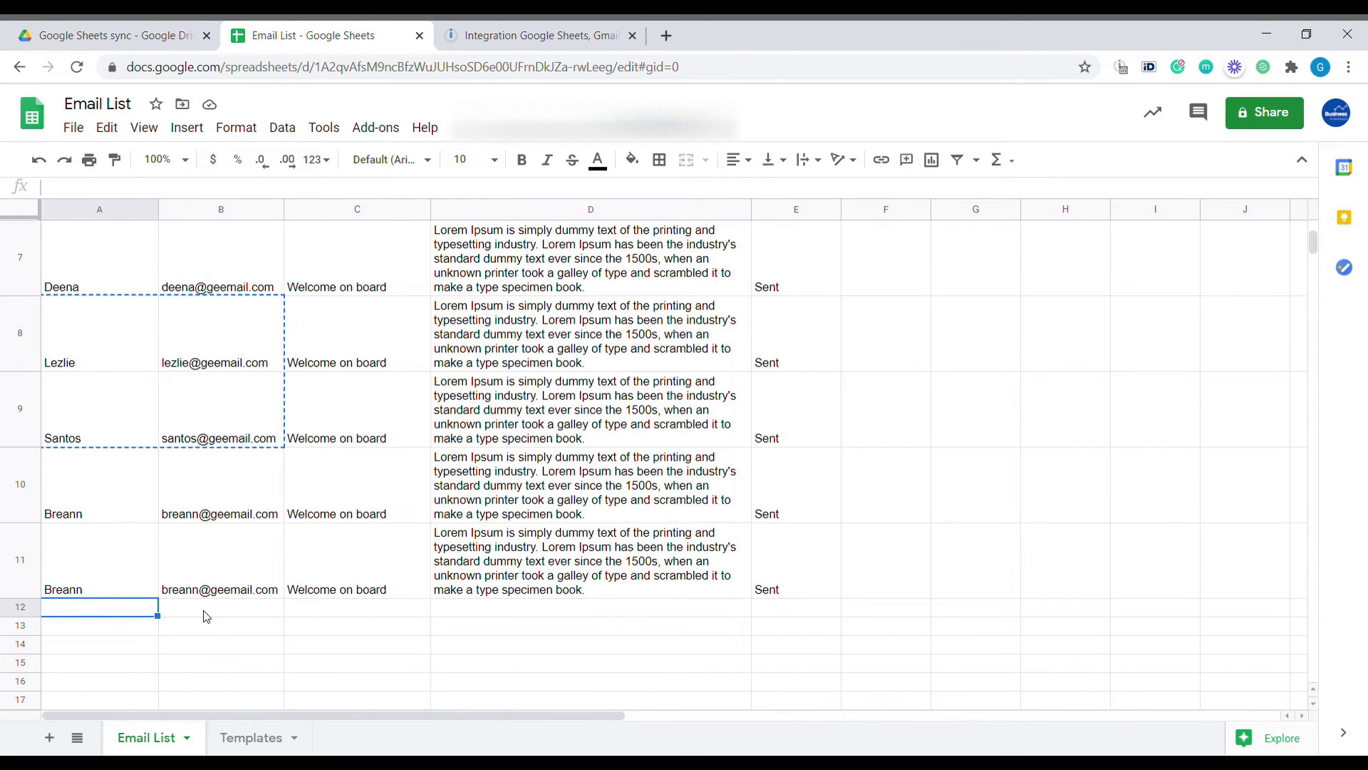
{"action": "key", "text": "ctrl+v"}
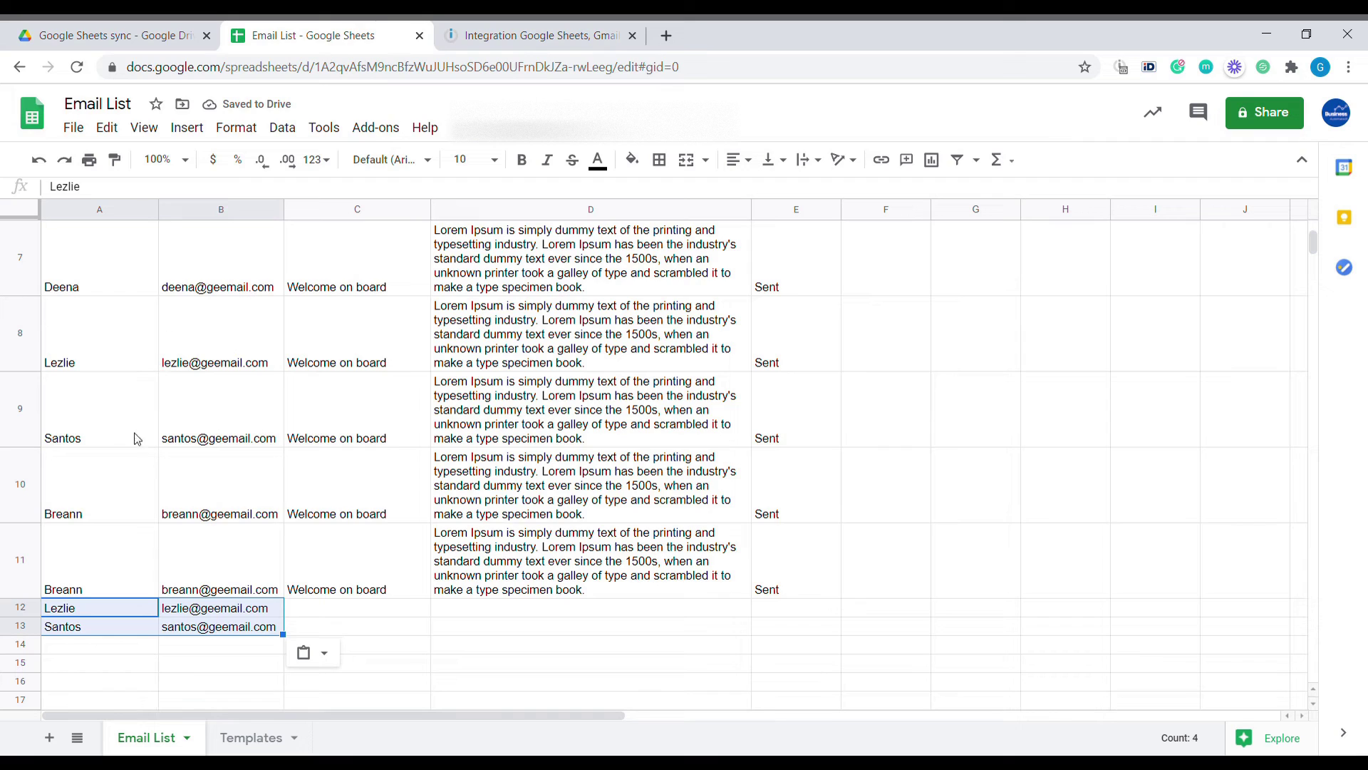
Inspect the Lets schedule an update template in Templates row 4, including its bold markup
{"action": "left_click", "coordinate": [293, 734]}
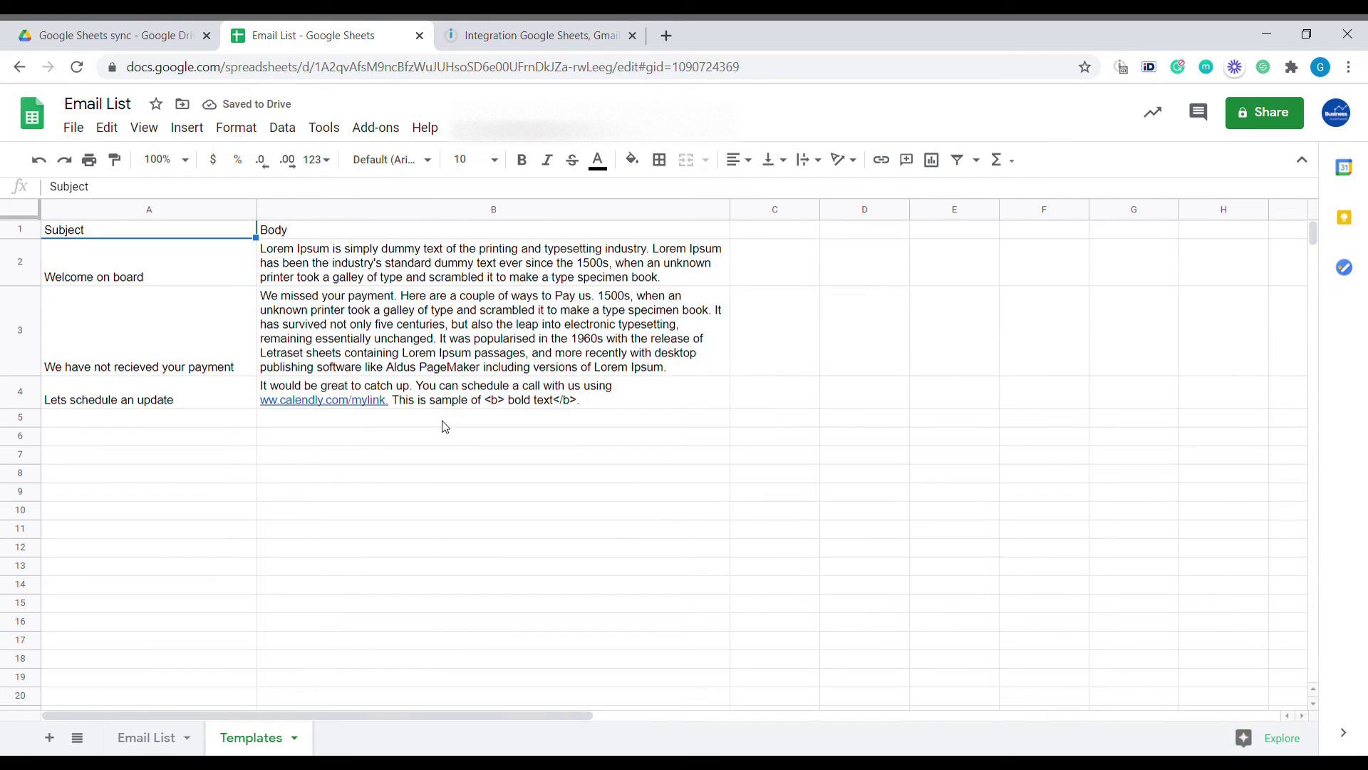
{"action": "left_click_drag", "start_coordinate": [129, 399], "coordinate": [294, 406]}
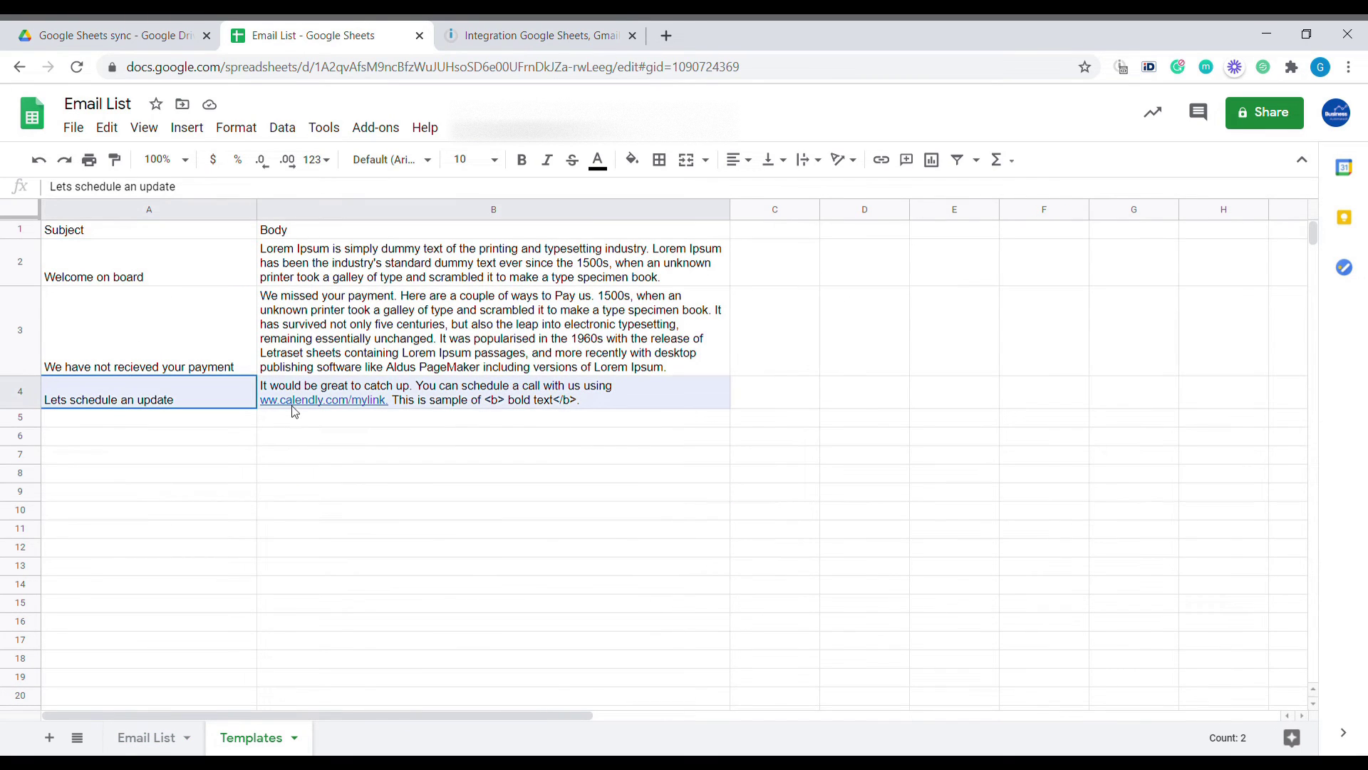
{"action": "double_click", "coordinate": [638, 406]}
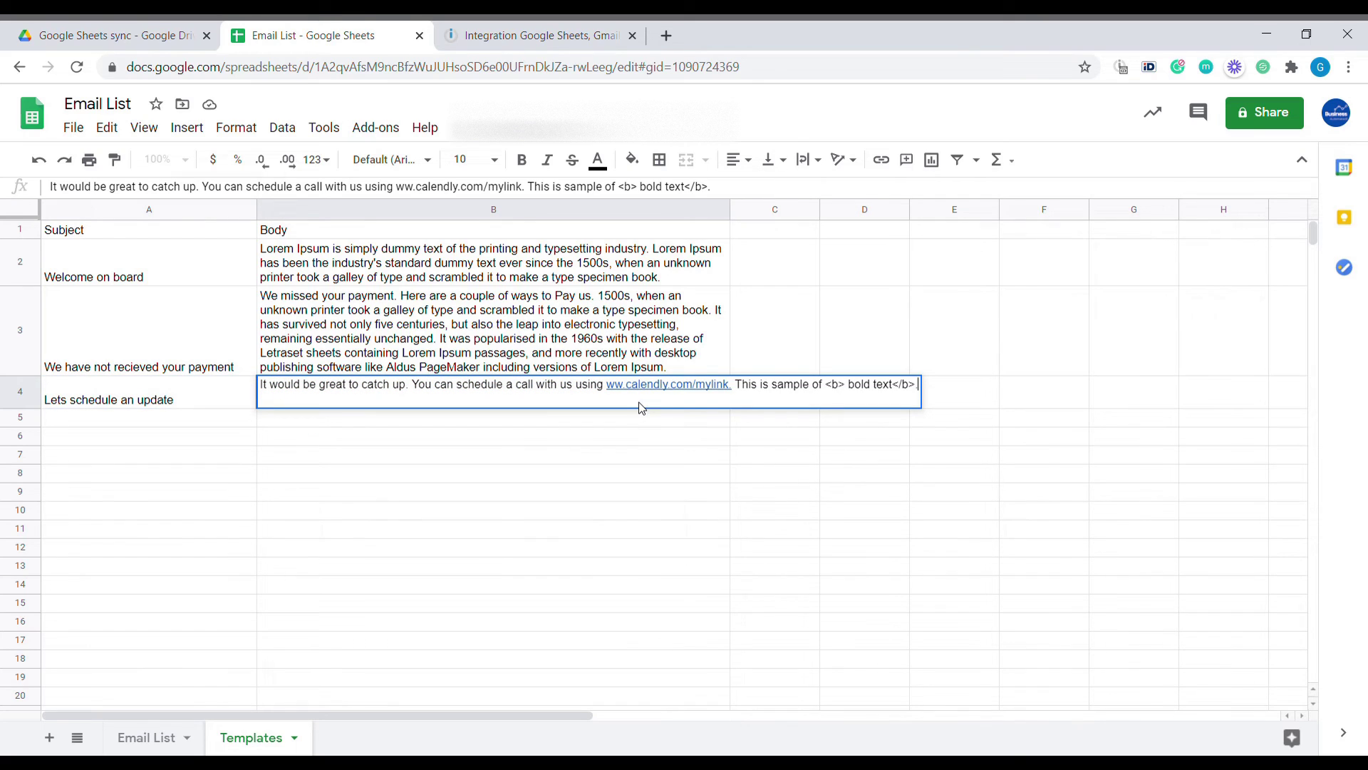
{"action": "left_click_drag", "start_coordinate": [834, 394], "coordinate": [923, 394]}
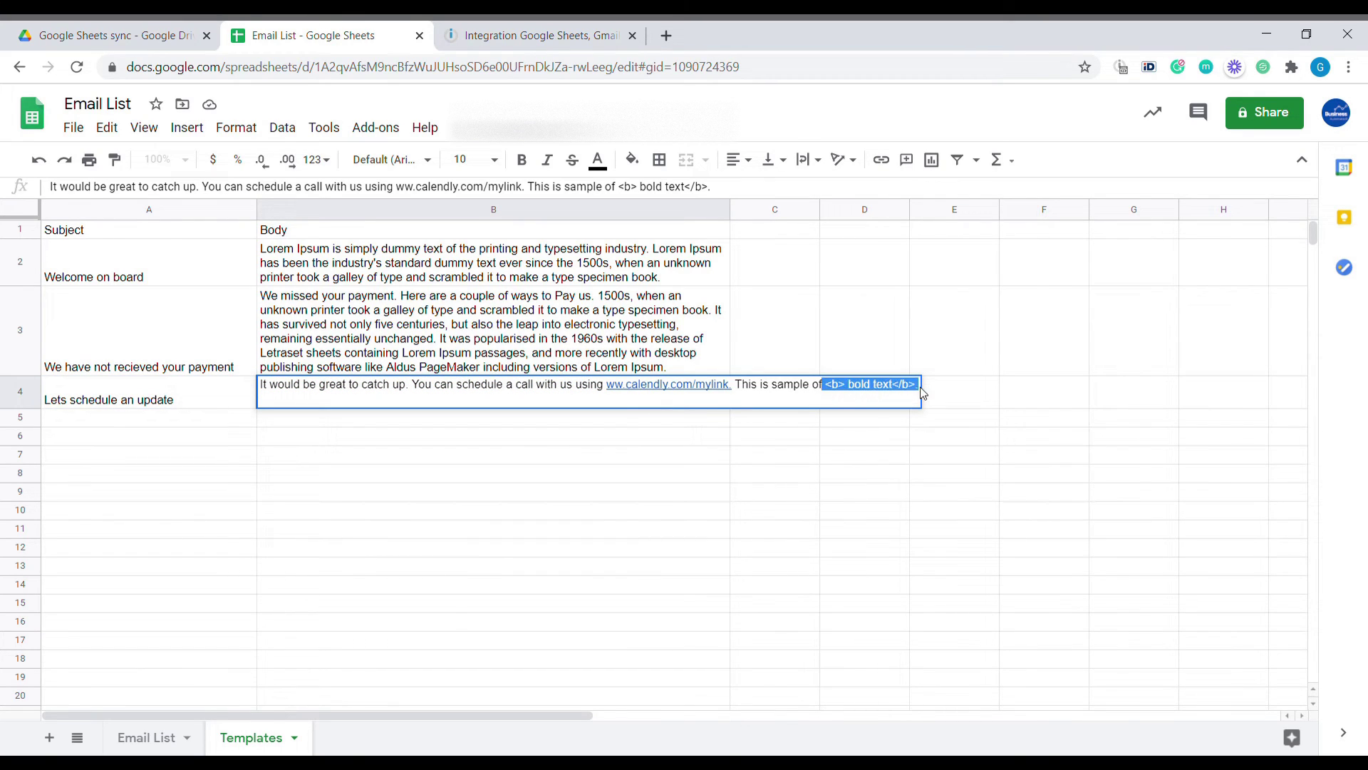
{"action": "left_click", "coordinate": [549, 445]}
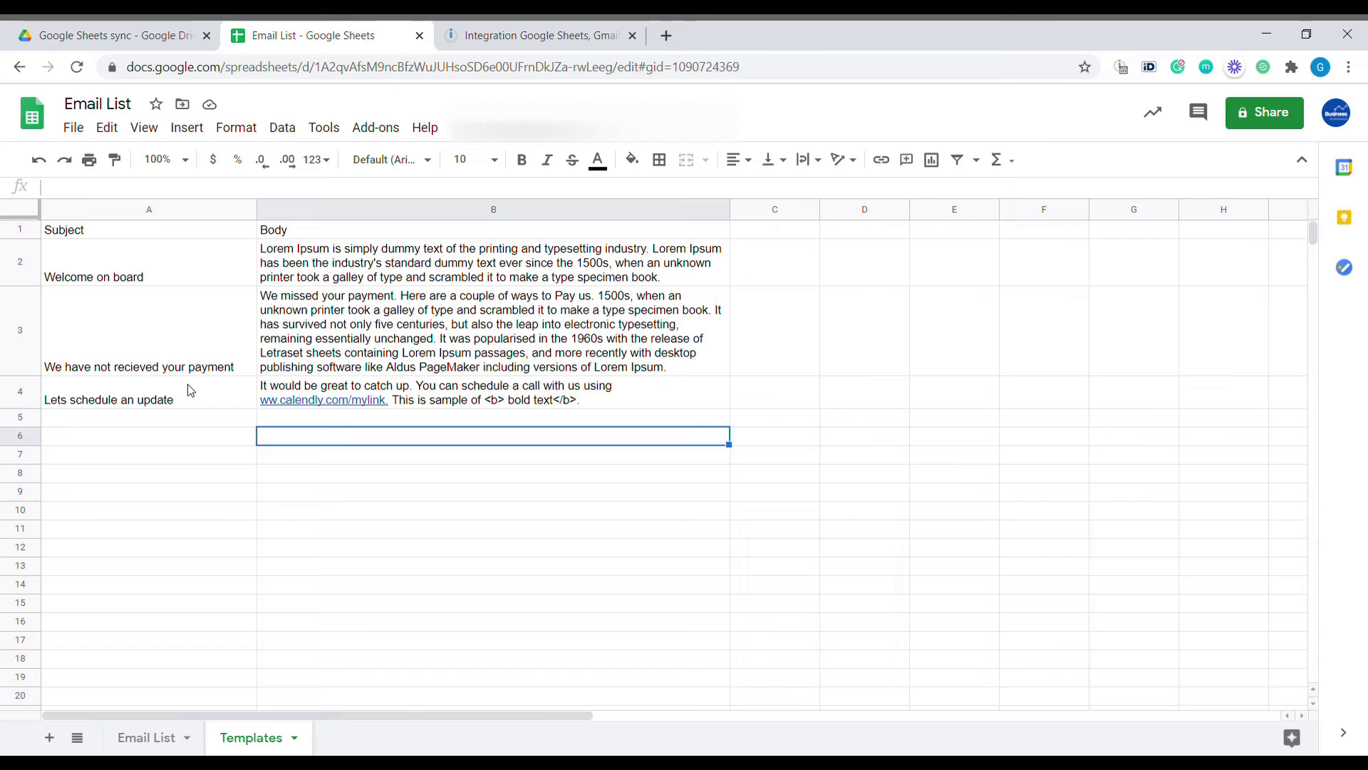
Copy the template subject and body from Templates A4:B4 into Email List C12:D13
{"action": "left_click_drag", "start_coordinate": [223, 388], "coordinate": [497, 401]}
{"action": "key", "text": "ctrl+c"}
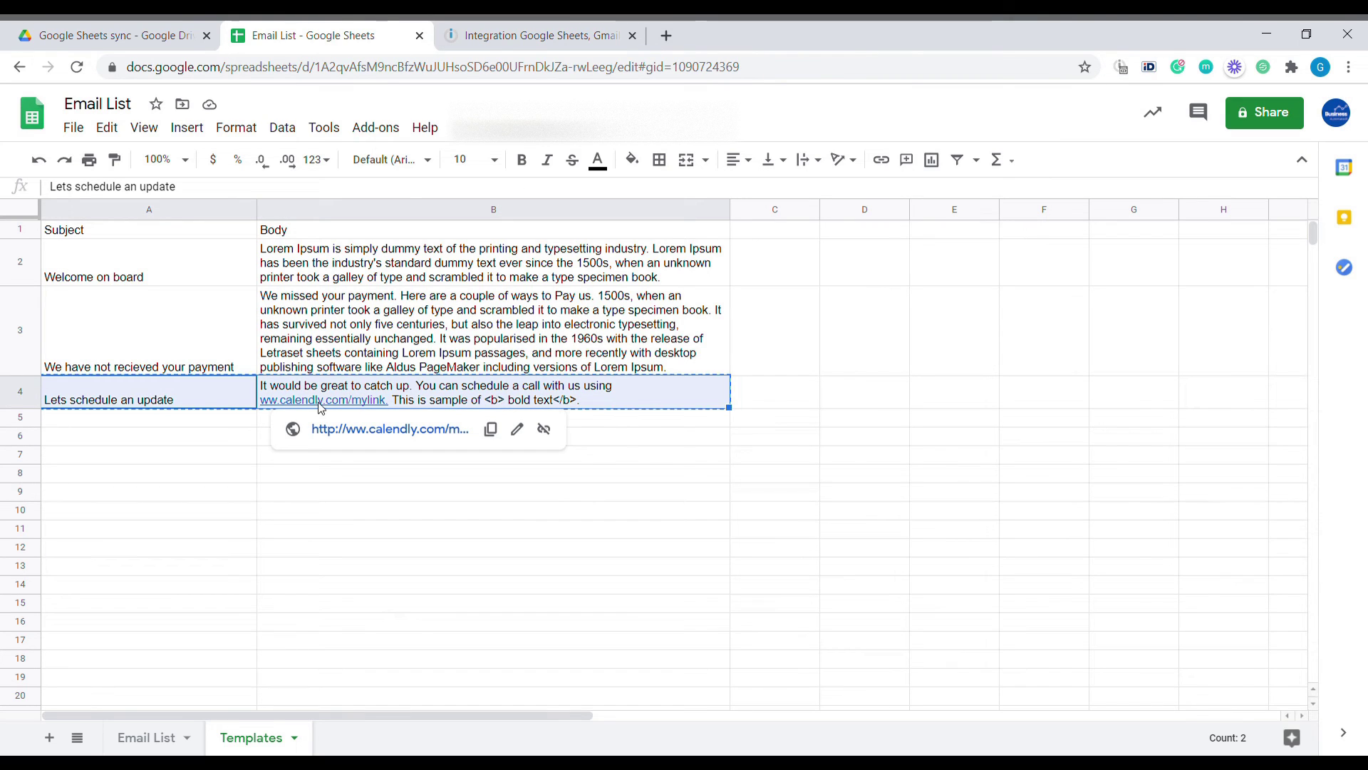
{"action": "left_click", "coordinate": [143, 737]}
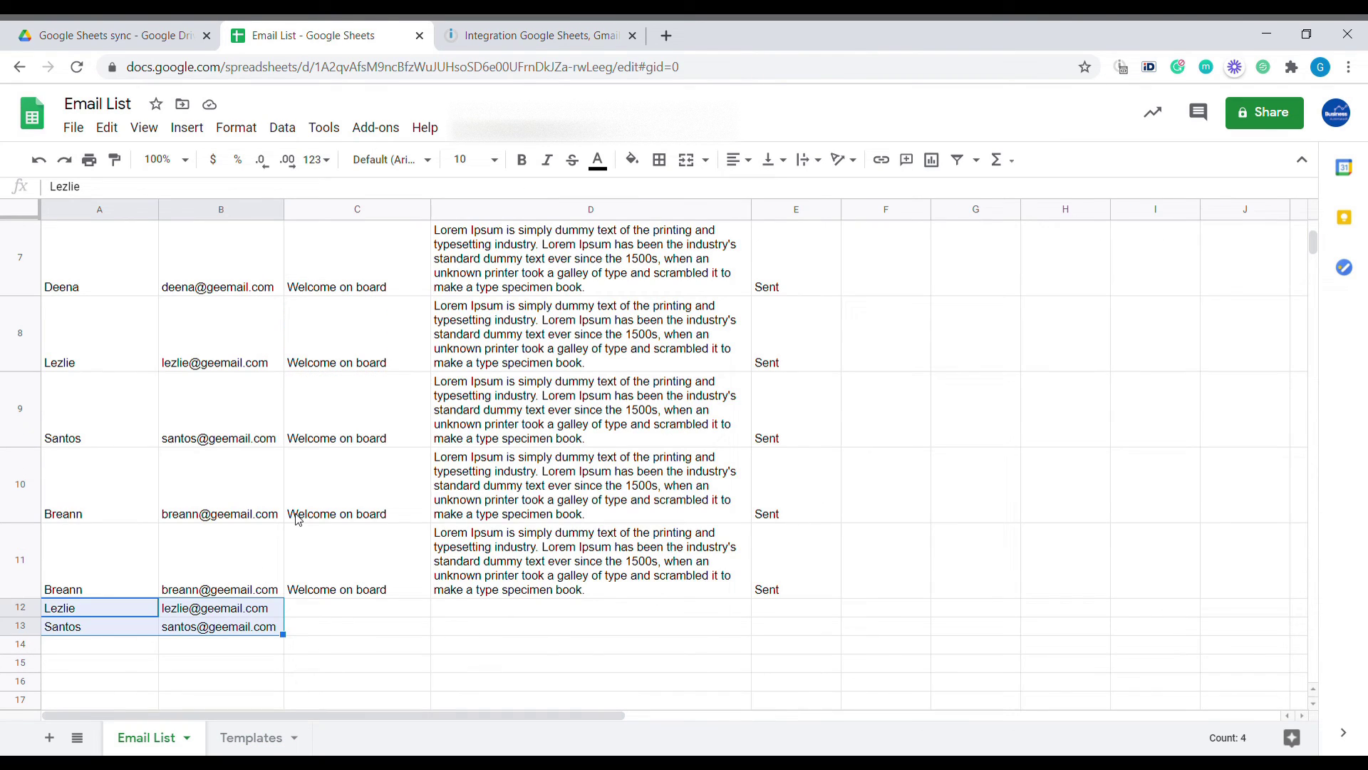
{"action": "left_click_drag", "start_coordinate": [341, 612], "coordinate": [632, 627]}
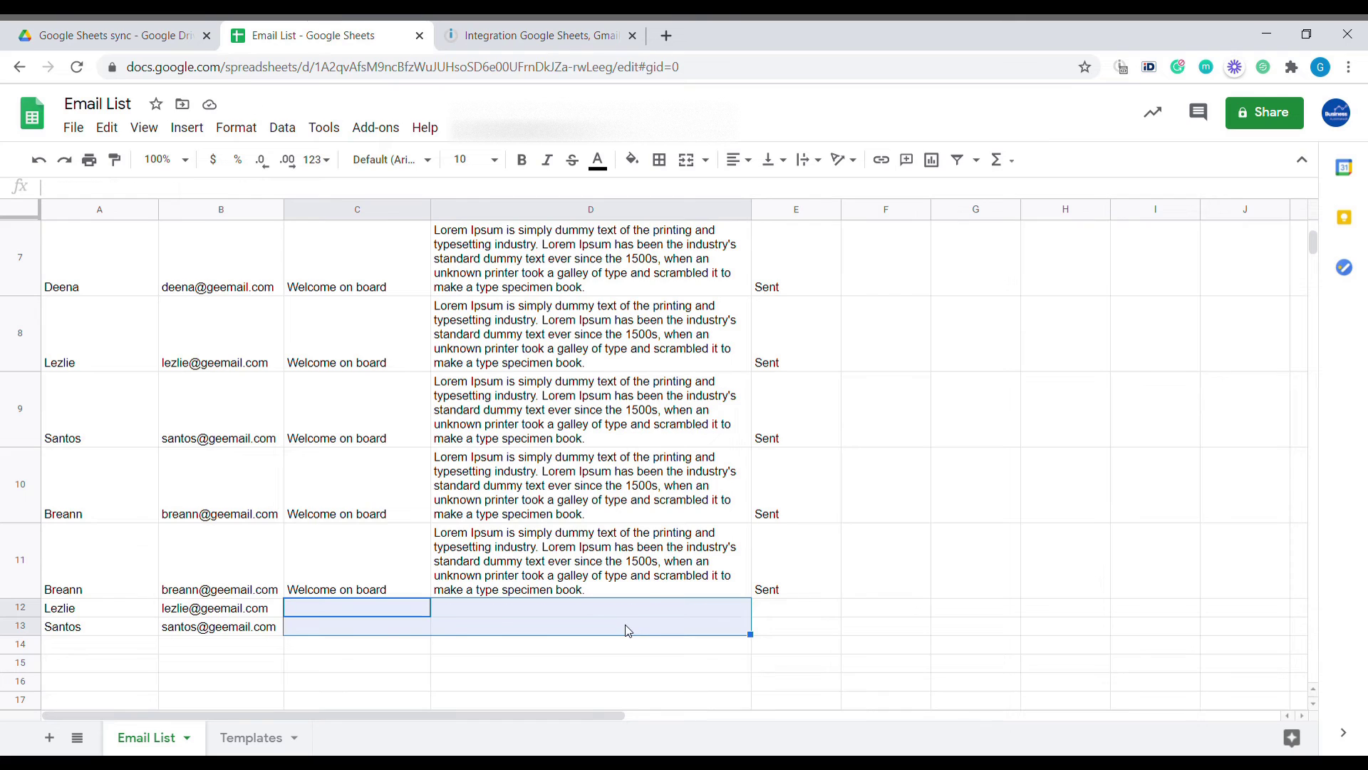
{"action": "key", "text": "ctrl+v"}
{"action": "left_click", "coordinate": [690, 562]}
{"action": "scroll", "coordinate": [689, 562], "scroll_direction": "down", "scroll_amount": 2}
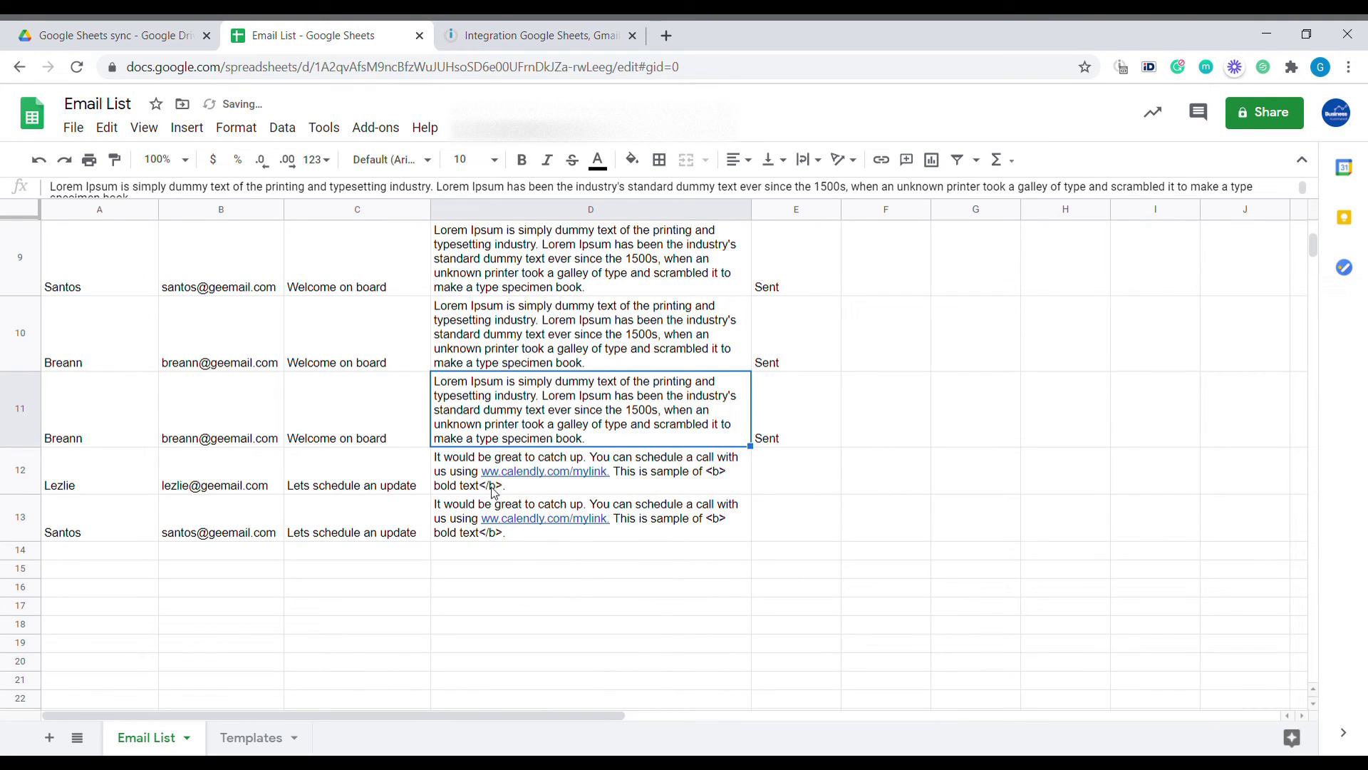
{"action": "left_click", "coordinate": [540, 29]}
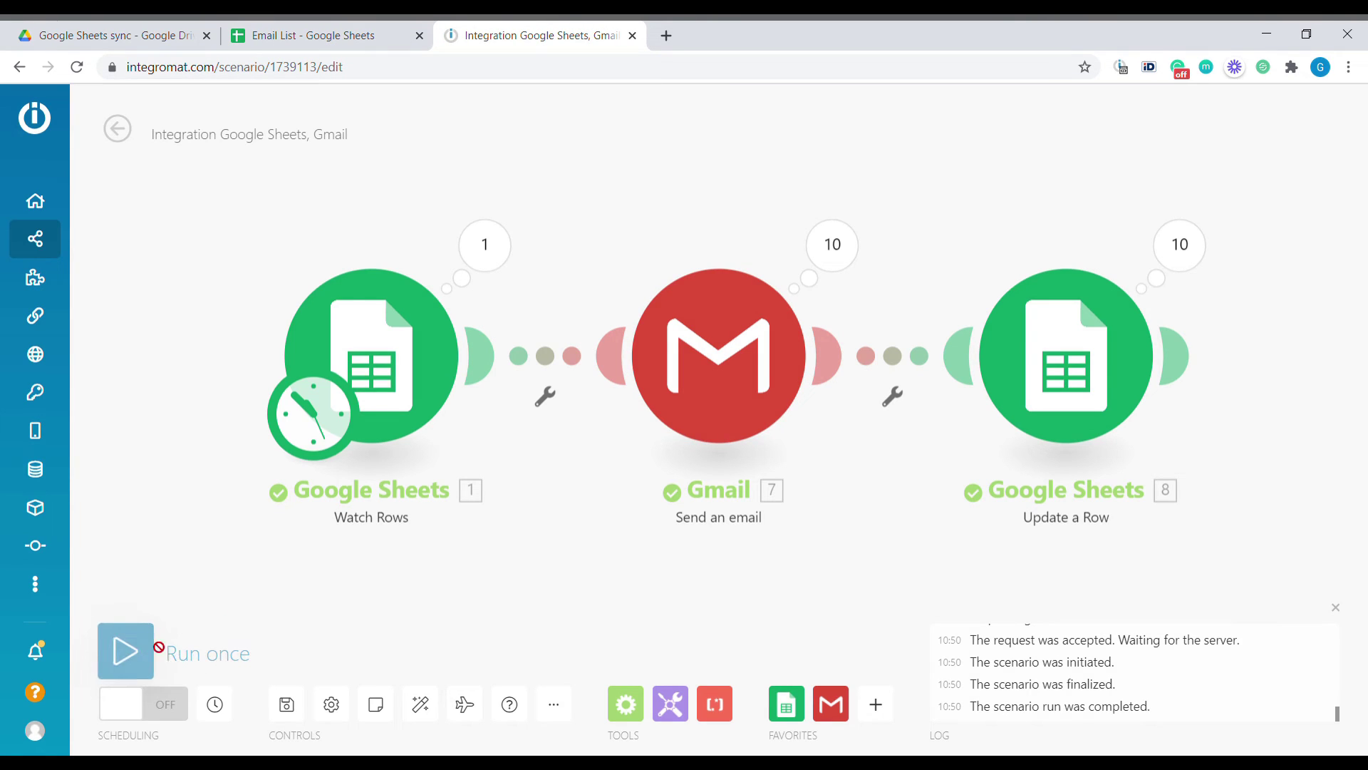
Run the scenario once and confirm E12:E13 in Email List now read Sent
{"action": "left_click", "coordinate": [150, 648]}
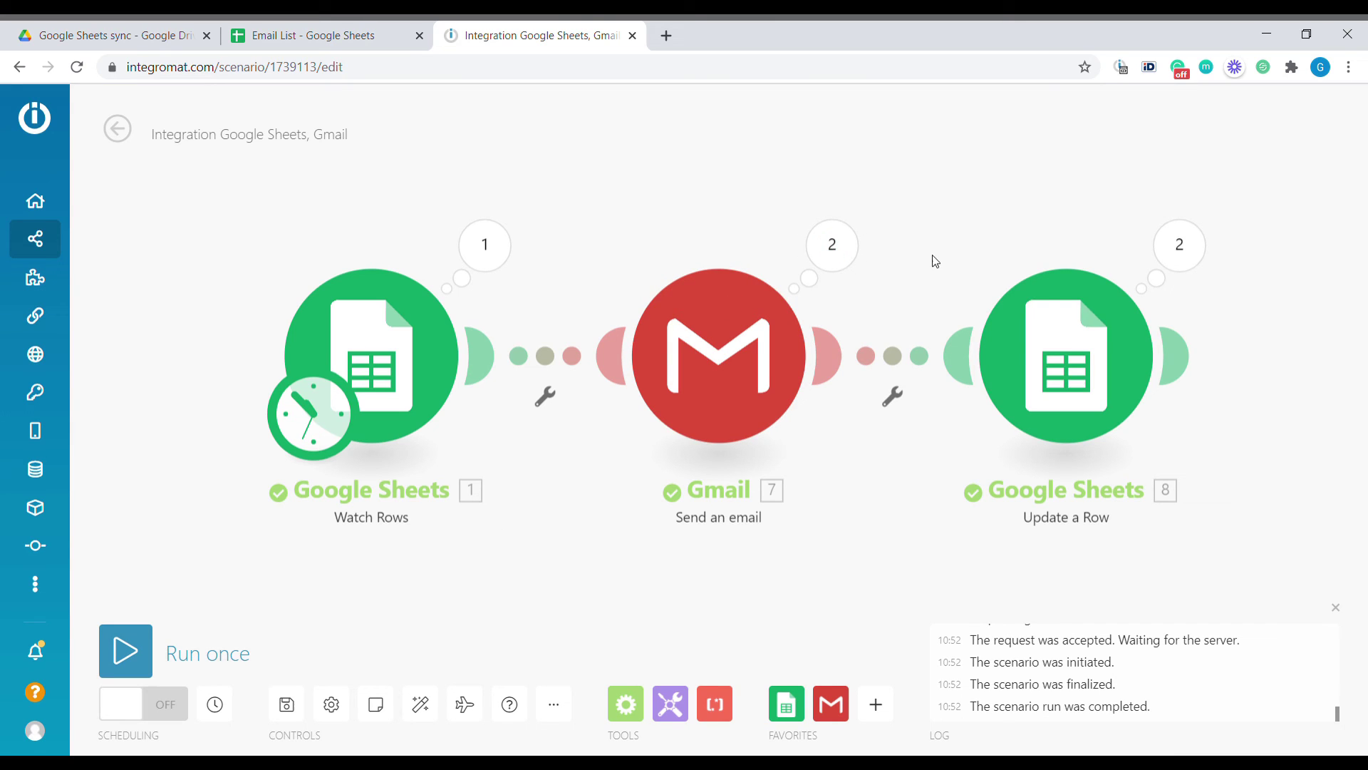
{"action": "left_click", "coordinate": [319, 28]}
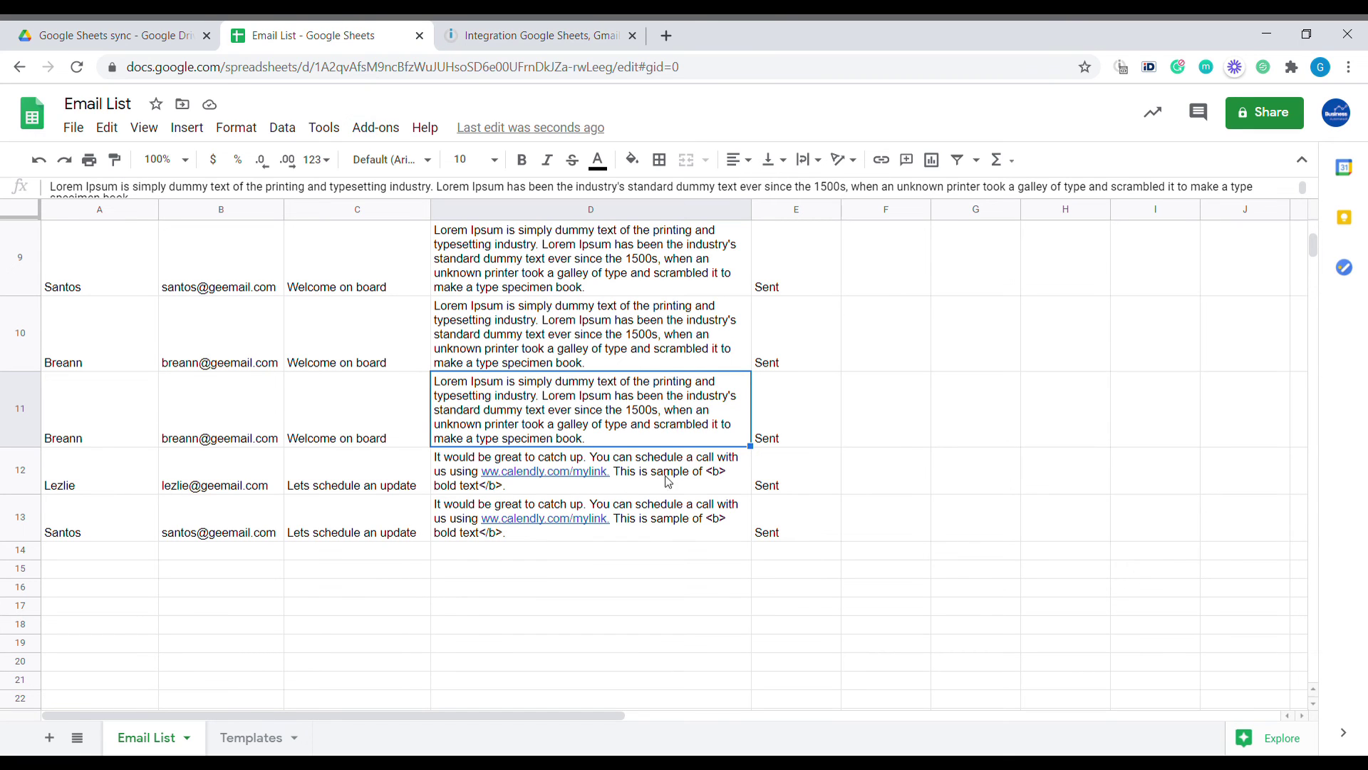
{"action": "left_click_drag", "start_coordinate": [794, 490], "coordinate": [797, 523]}
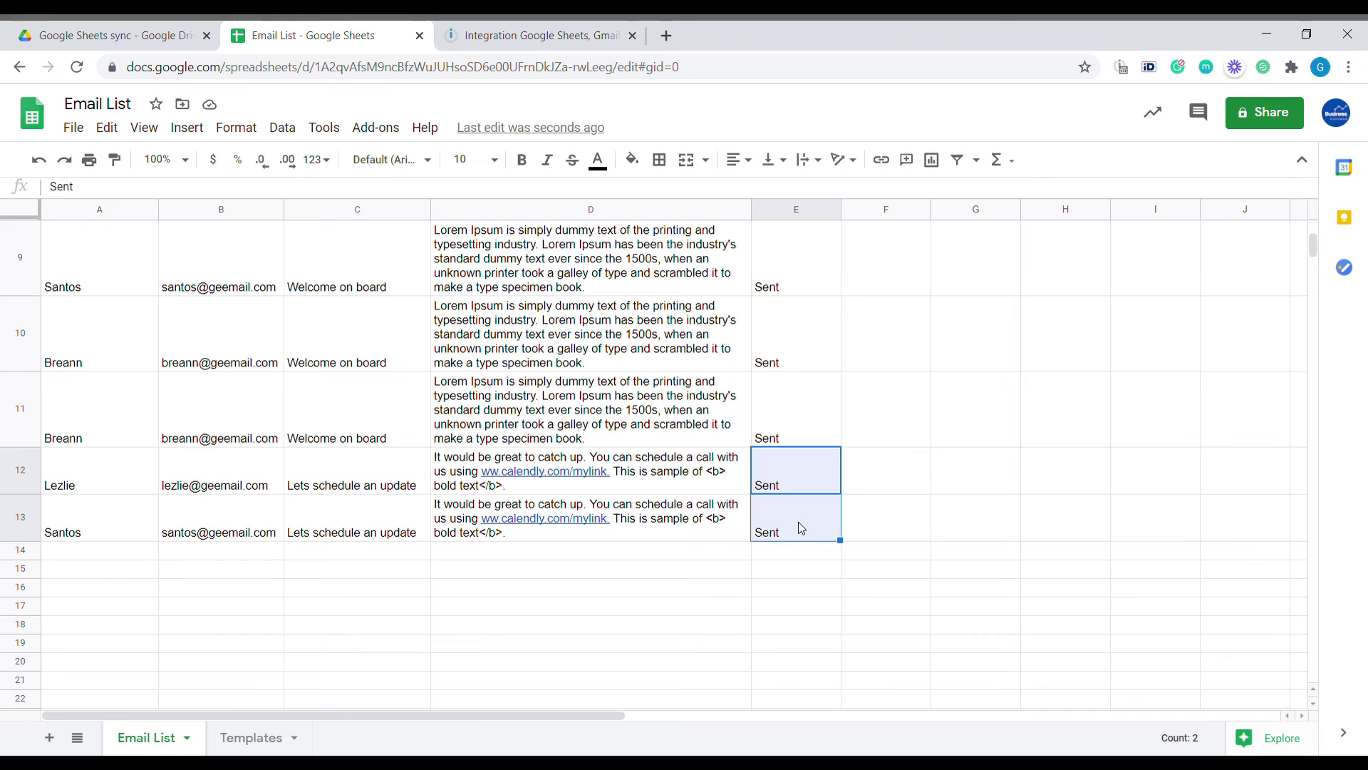
{"action": "key", "text": "alt+Tab"}
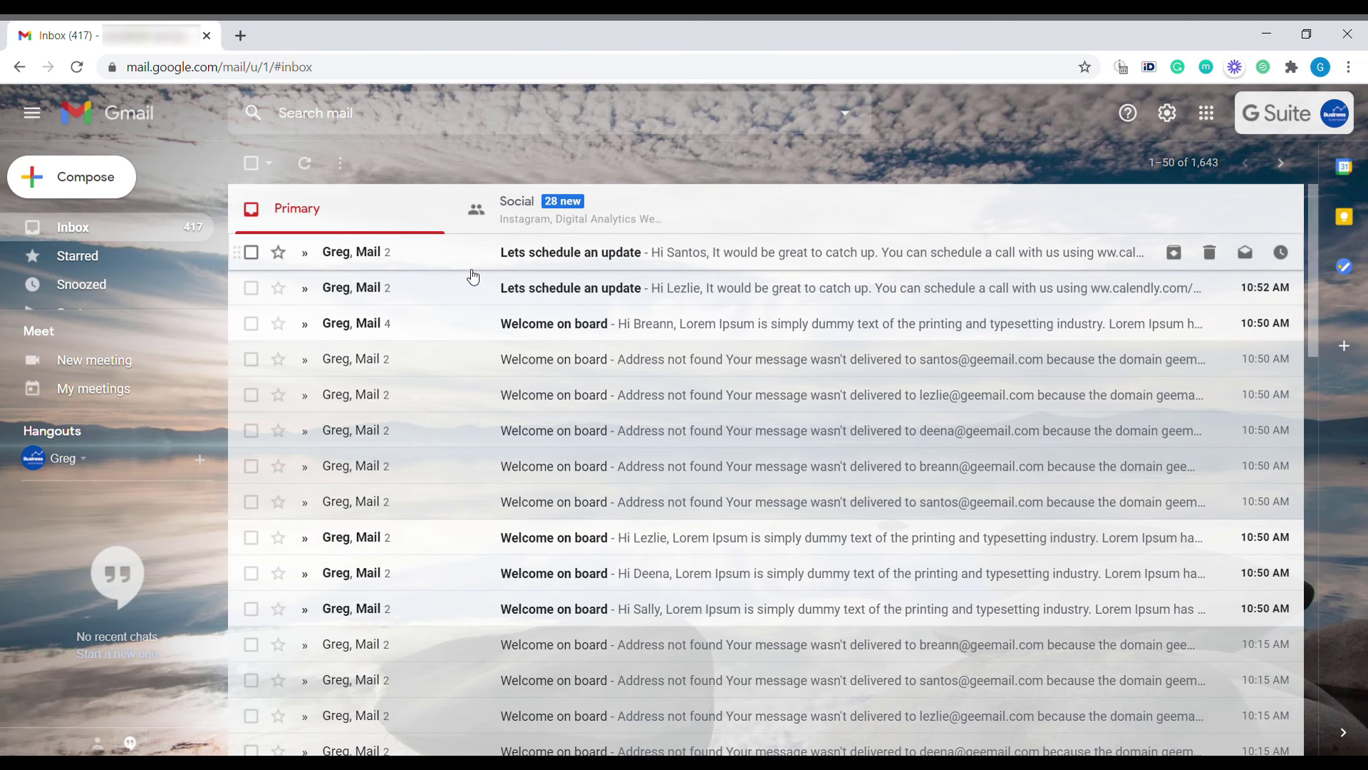
Open the newest Lets schedule an update email and check its calendly link and bold text
{"action": "left_click", "coordinate": [472, 271]}
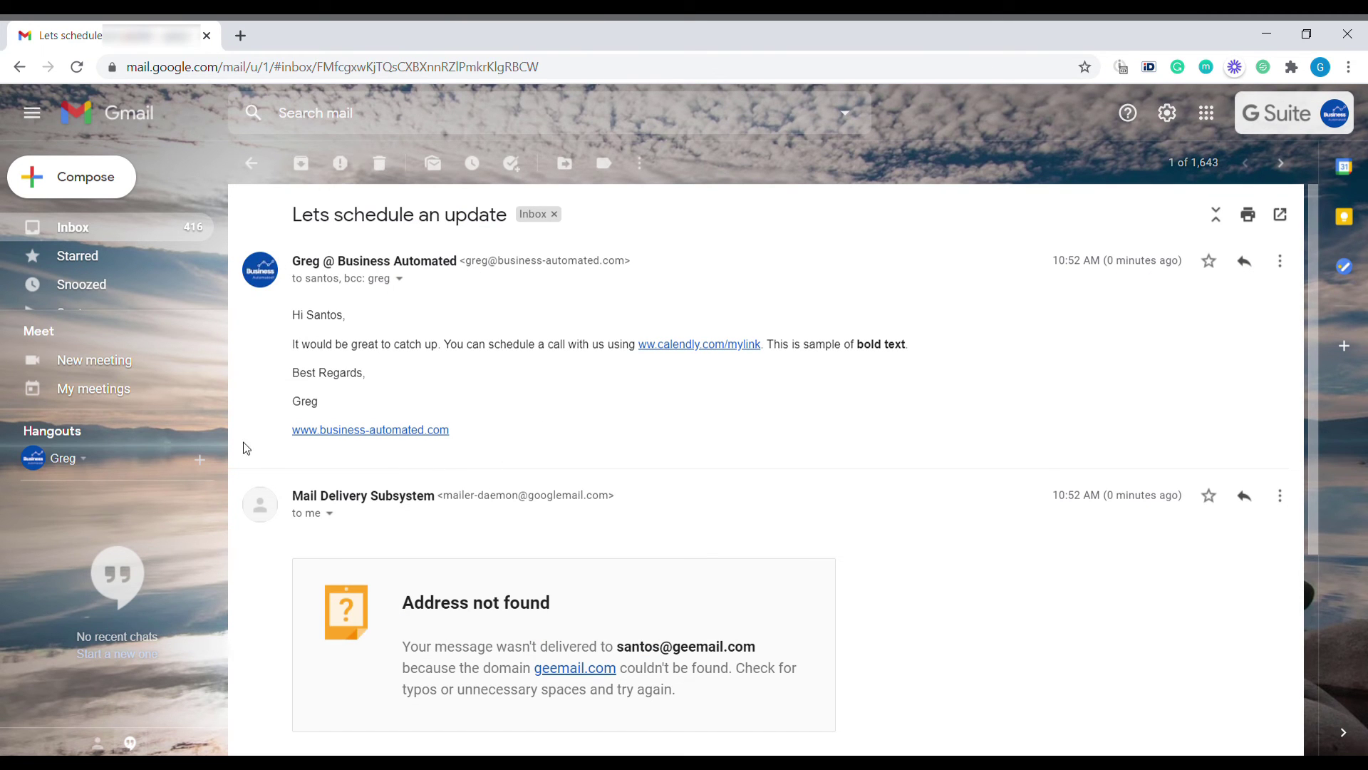
{"action": "left_click_drag", "start_coordinate": [383, 345], "coordinate": [761, 345]}
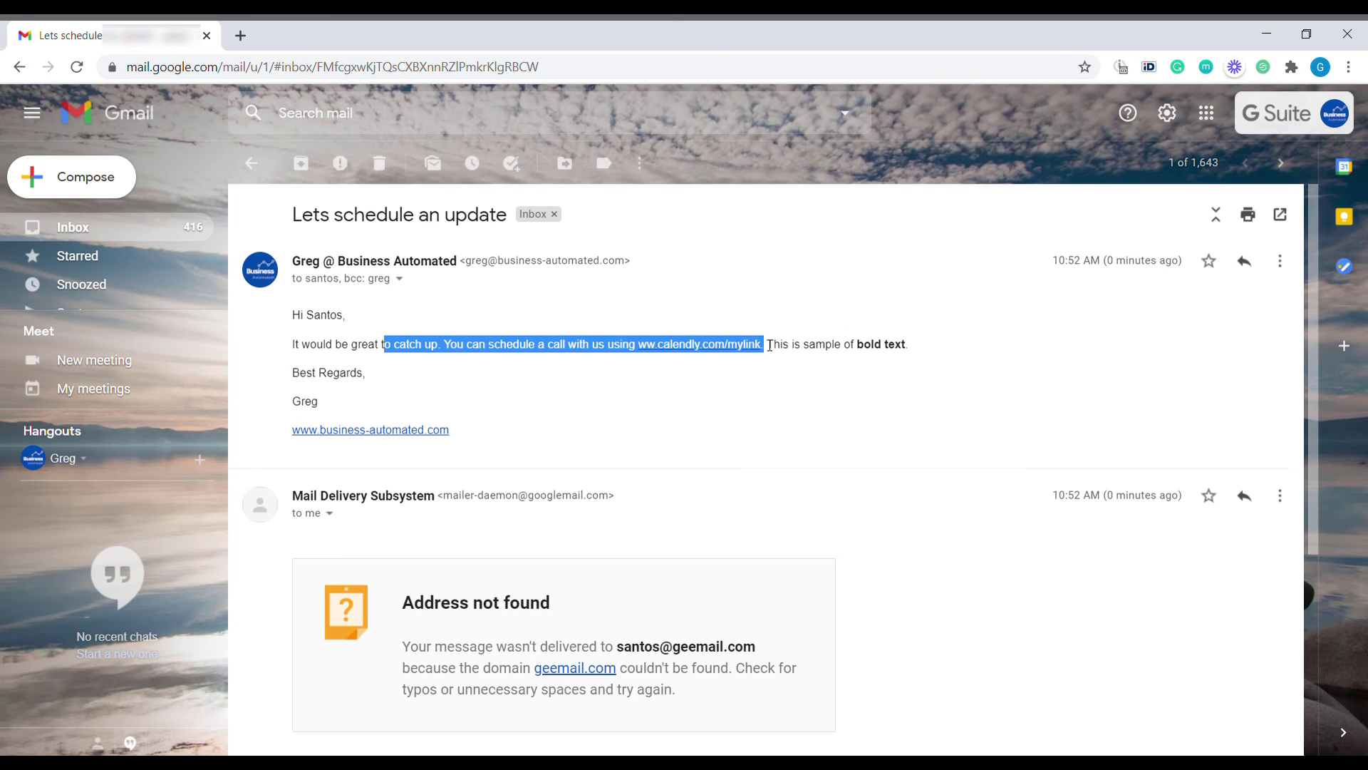
{"action": "left_click", "coordinate": [697, 352]}
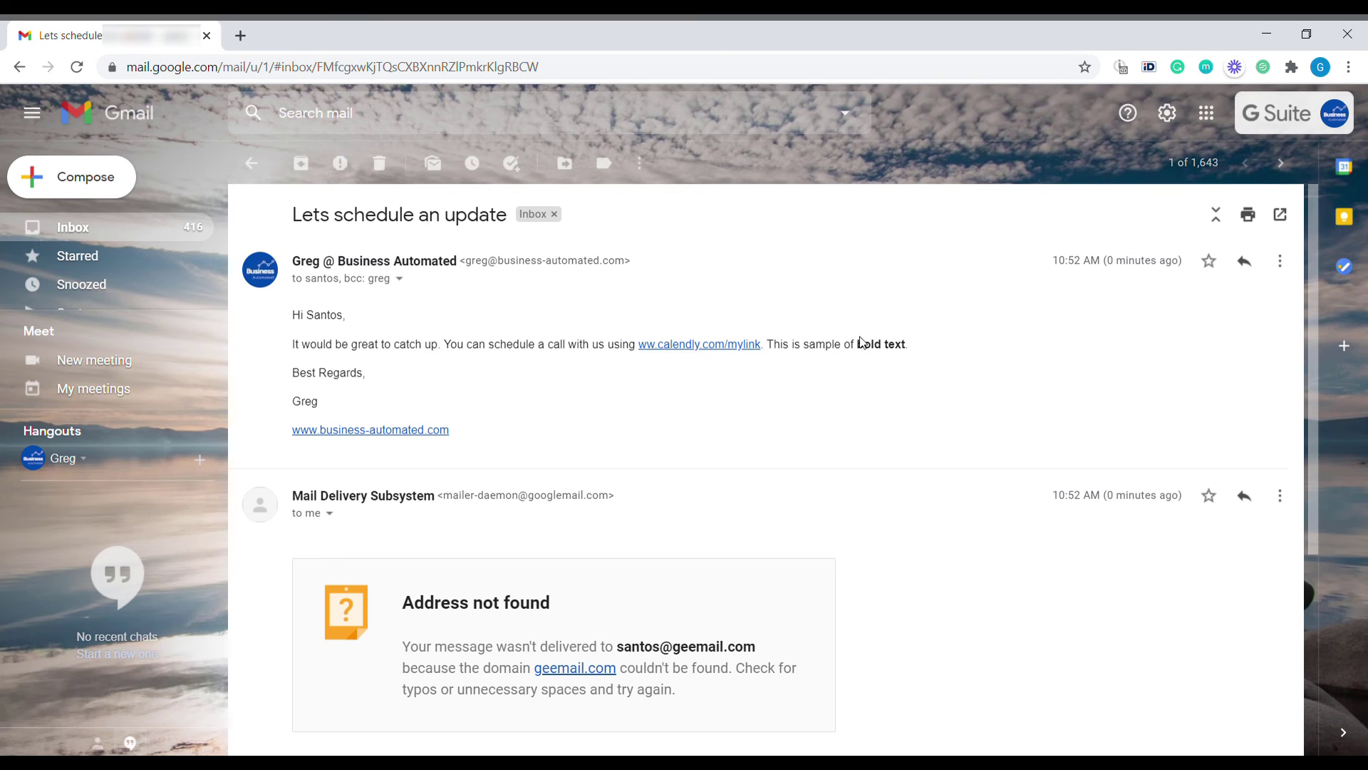
{"action": "left_click_drag", "start_coordinate": [858, 345], "coordinate": [907, 345]}
{"action": "left_click", "coordinate": [916, 351]}
{"action": "key", "text": "alt+Tab"}
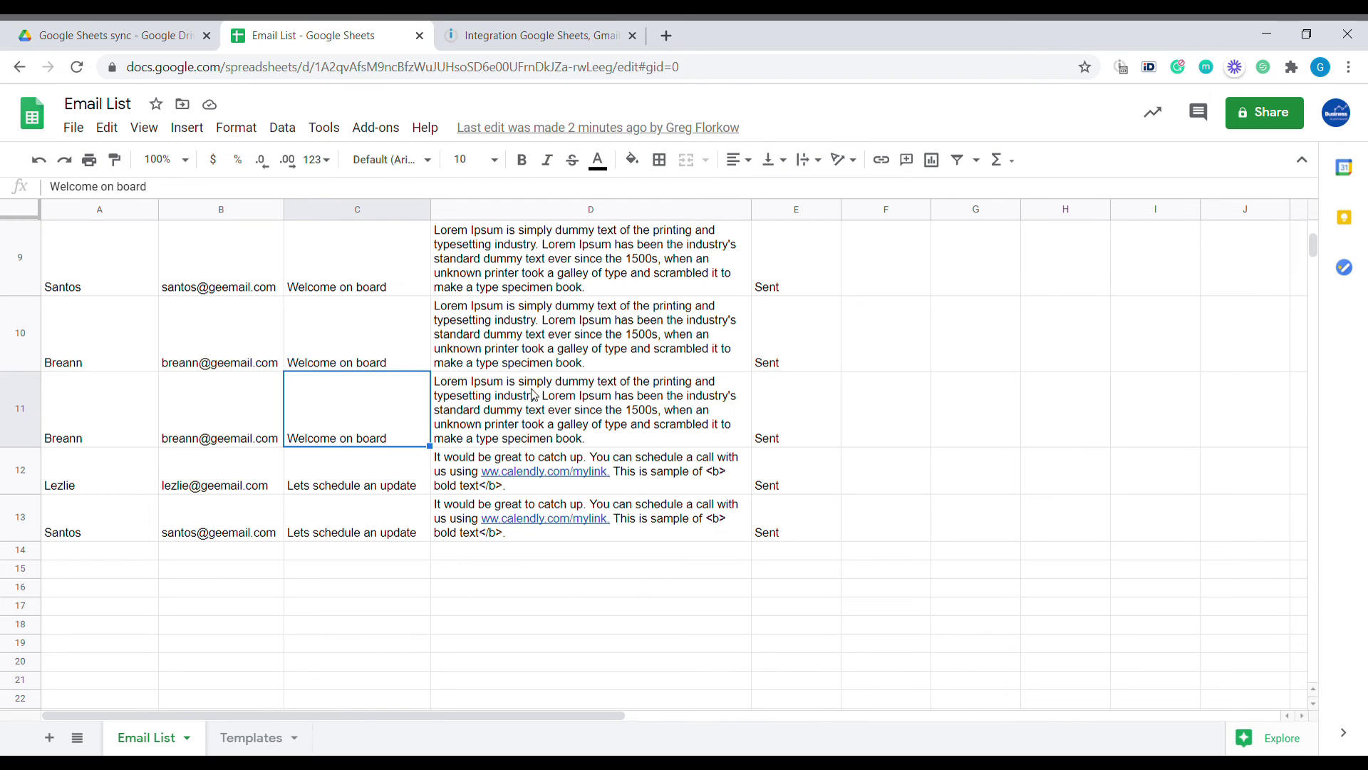
Open the scenario's schedule settings and keep the run time at 03:54
{"action": "left_click", "coordinate": [520, 36]}
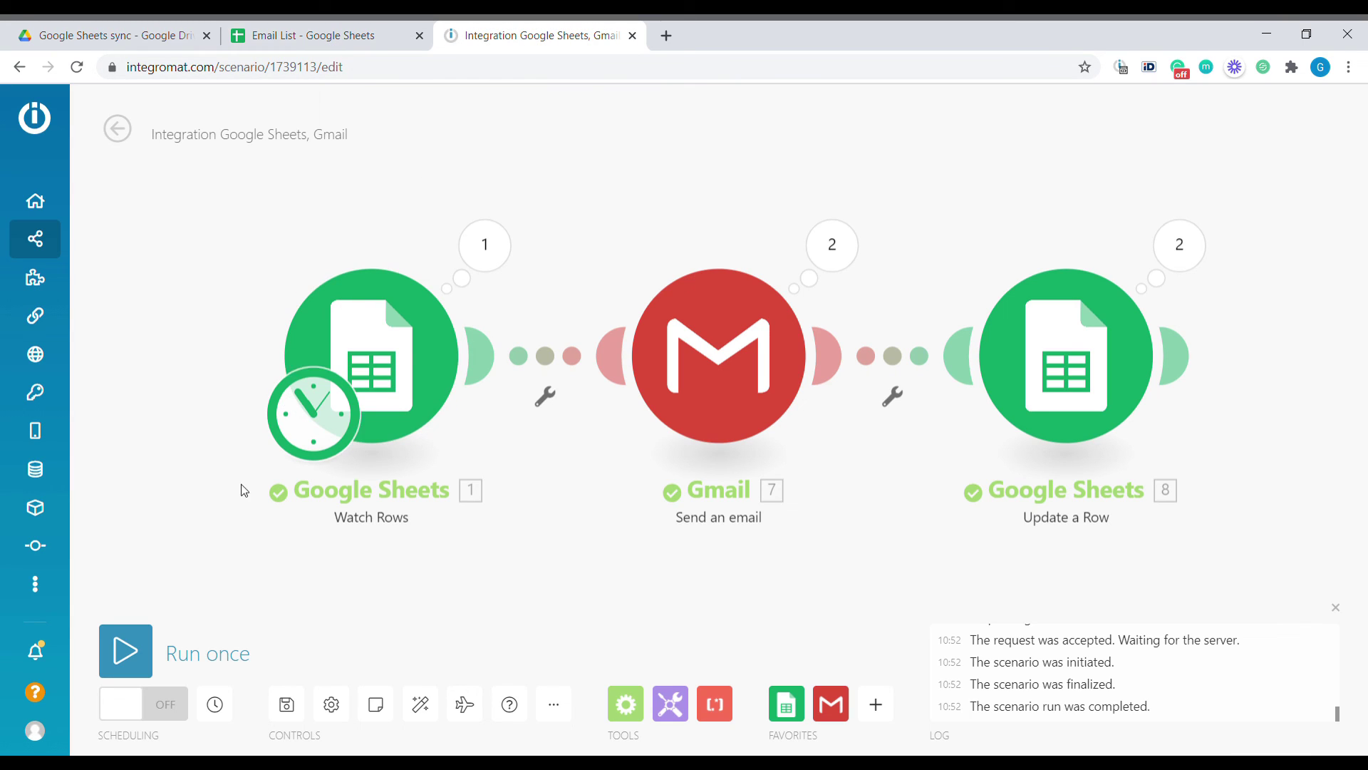
{"action": "left_click", "coordinate": [218, 705]}
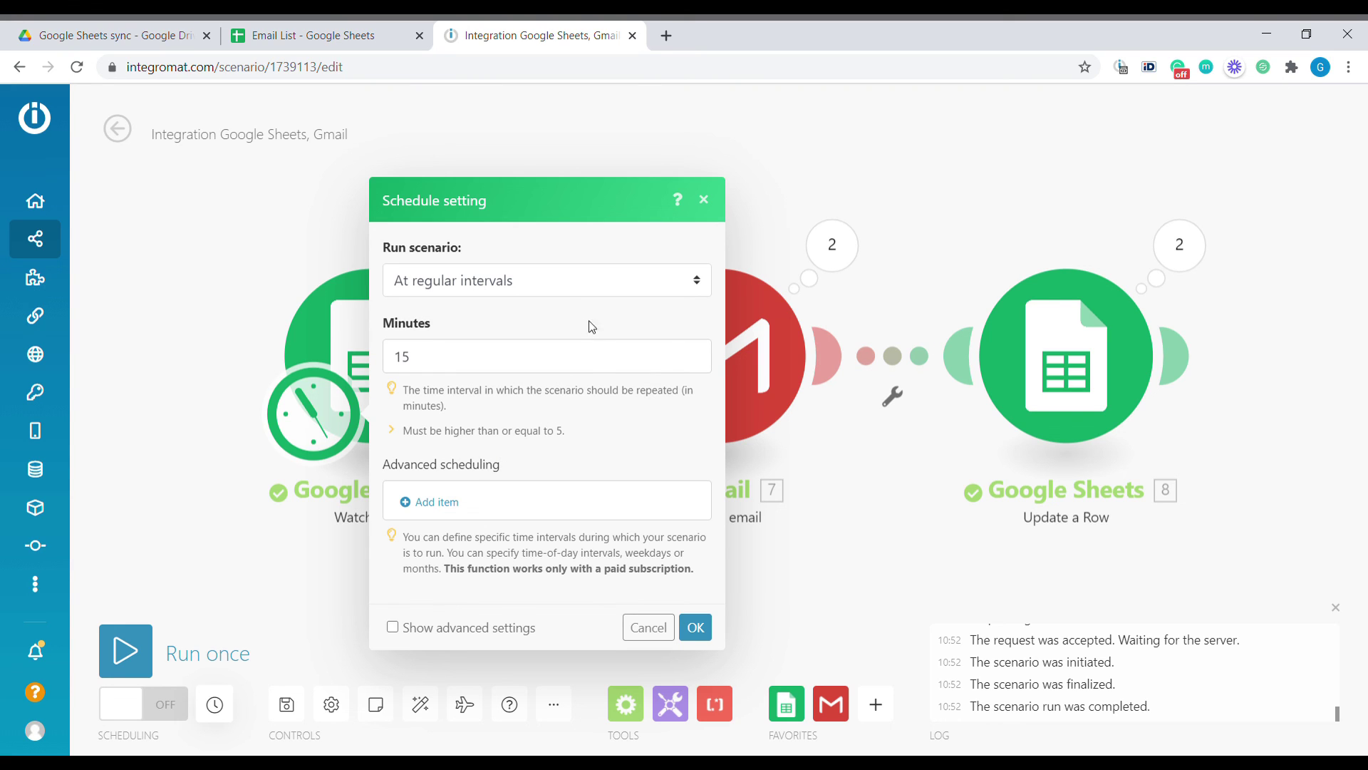
{"action": "left_click", "coordinate": [563, 291]}
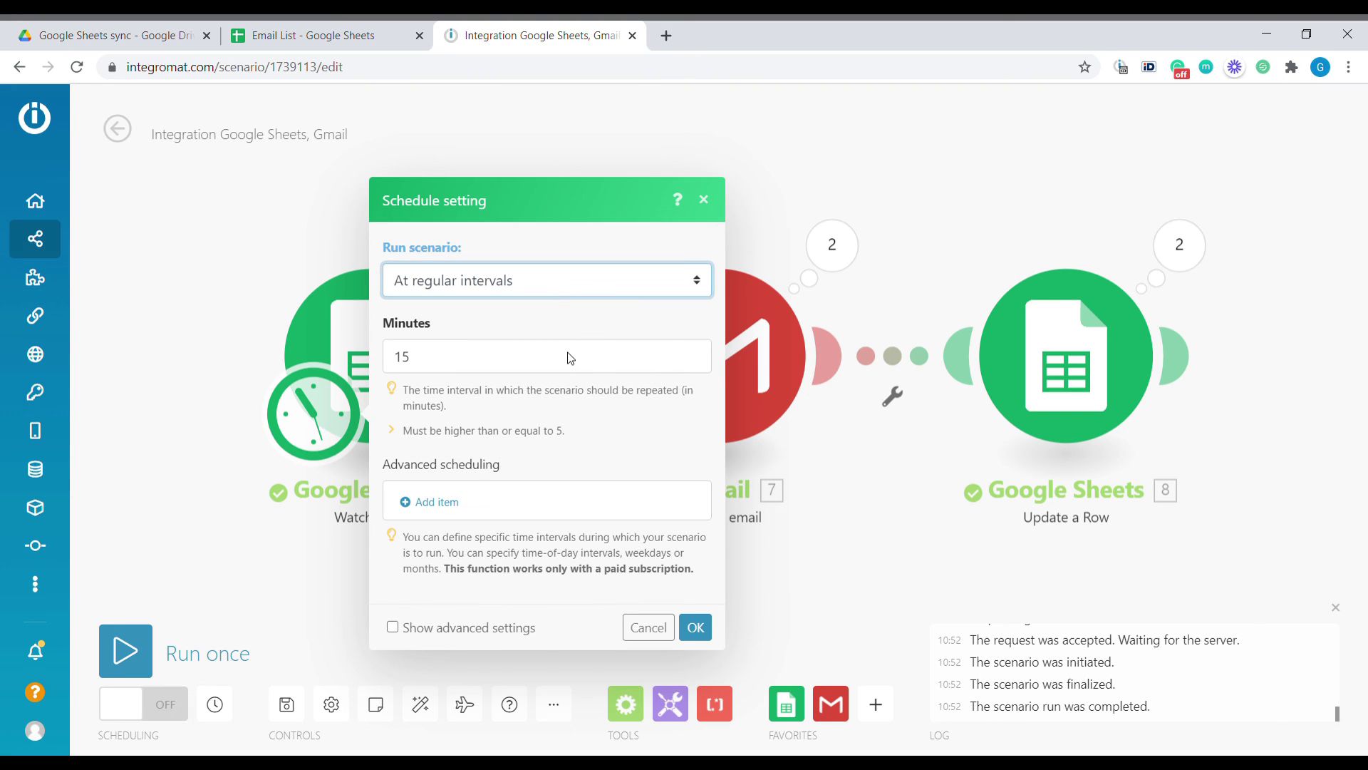
{"action": "left_click", "coordinate": [531, 351]}
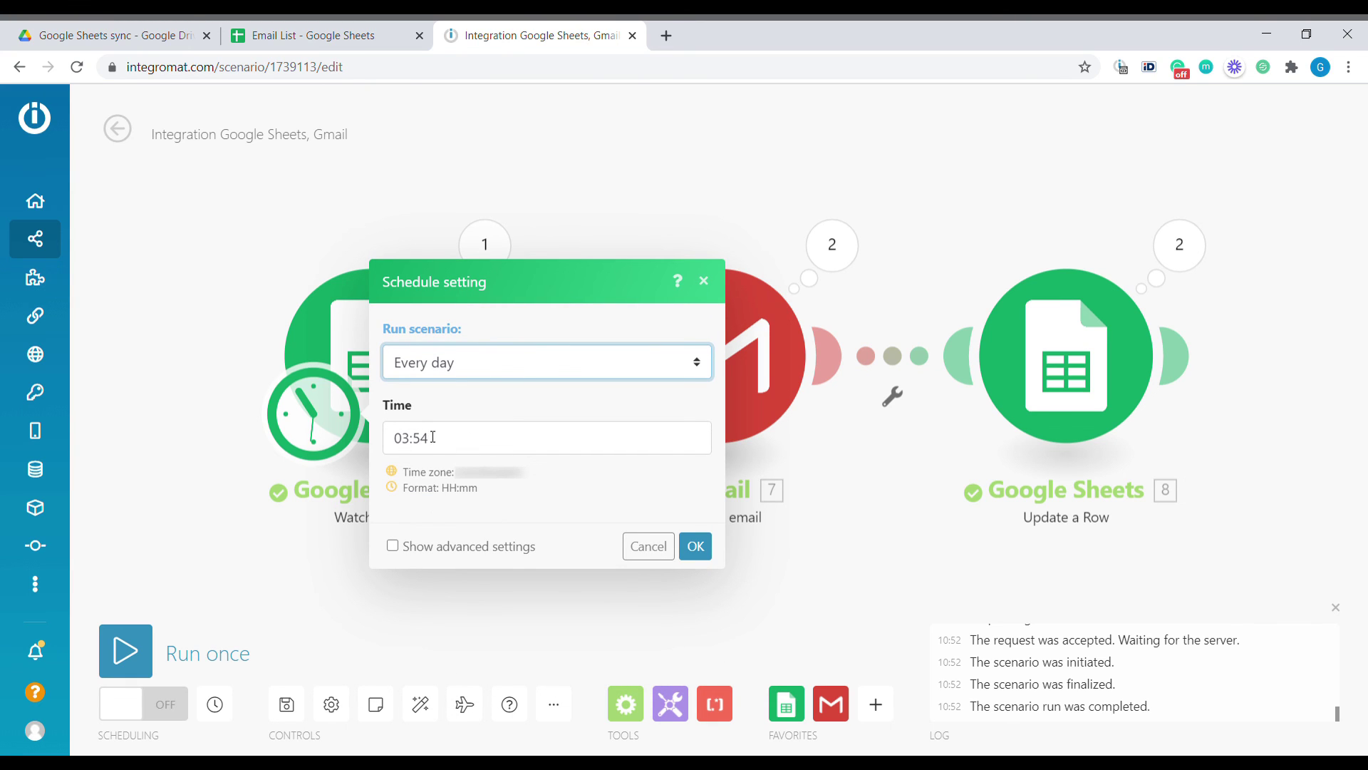
{"action": "left_click", "coordinate": [432, 437]}
{"action": "left_click", "coordinate": [531, 360]}
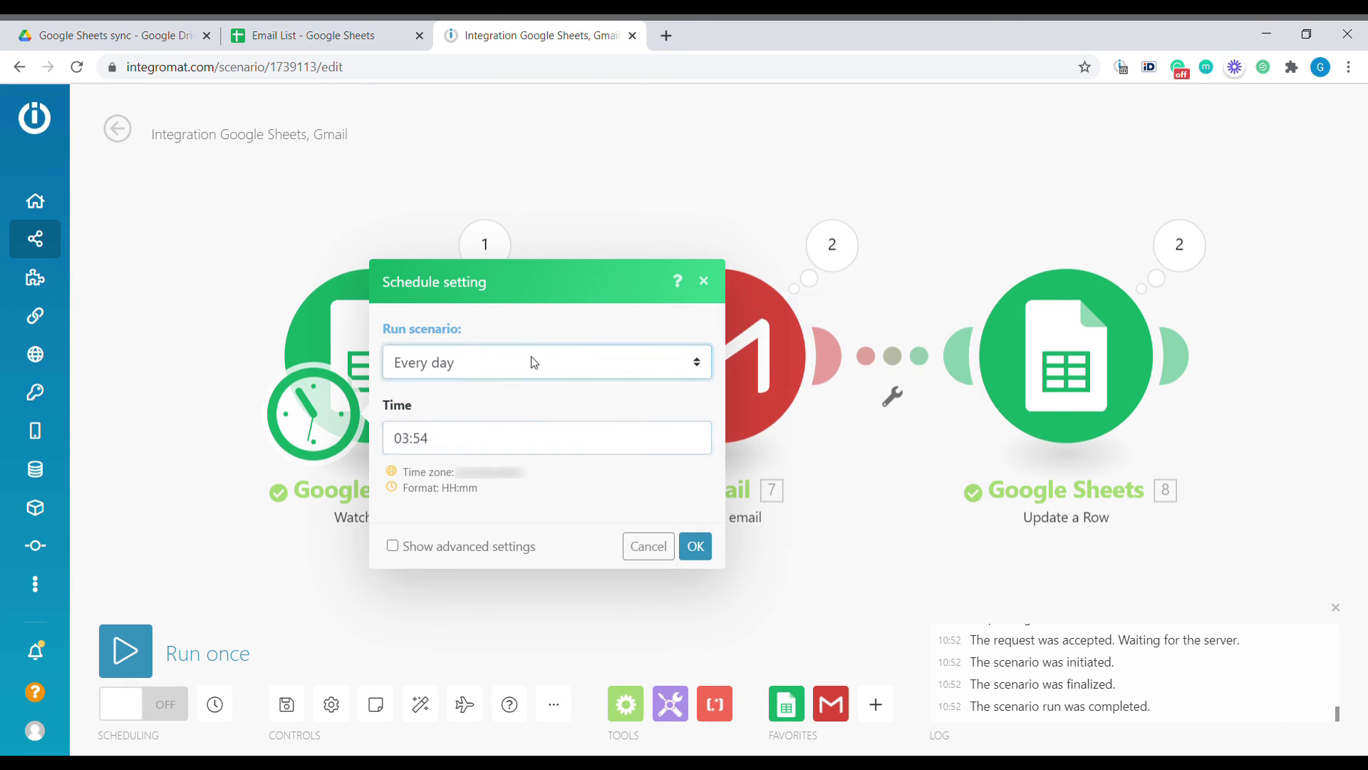
Schedule runs on days of the week: Monday, Tuesday, Wednesday and Saturday
{"action": "left_click", "coordinate": [537, 448]}
{"action": "left_click", "coordinate": [449, 337]}
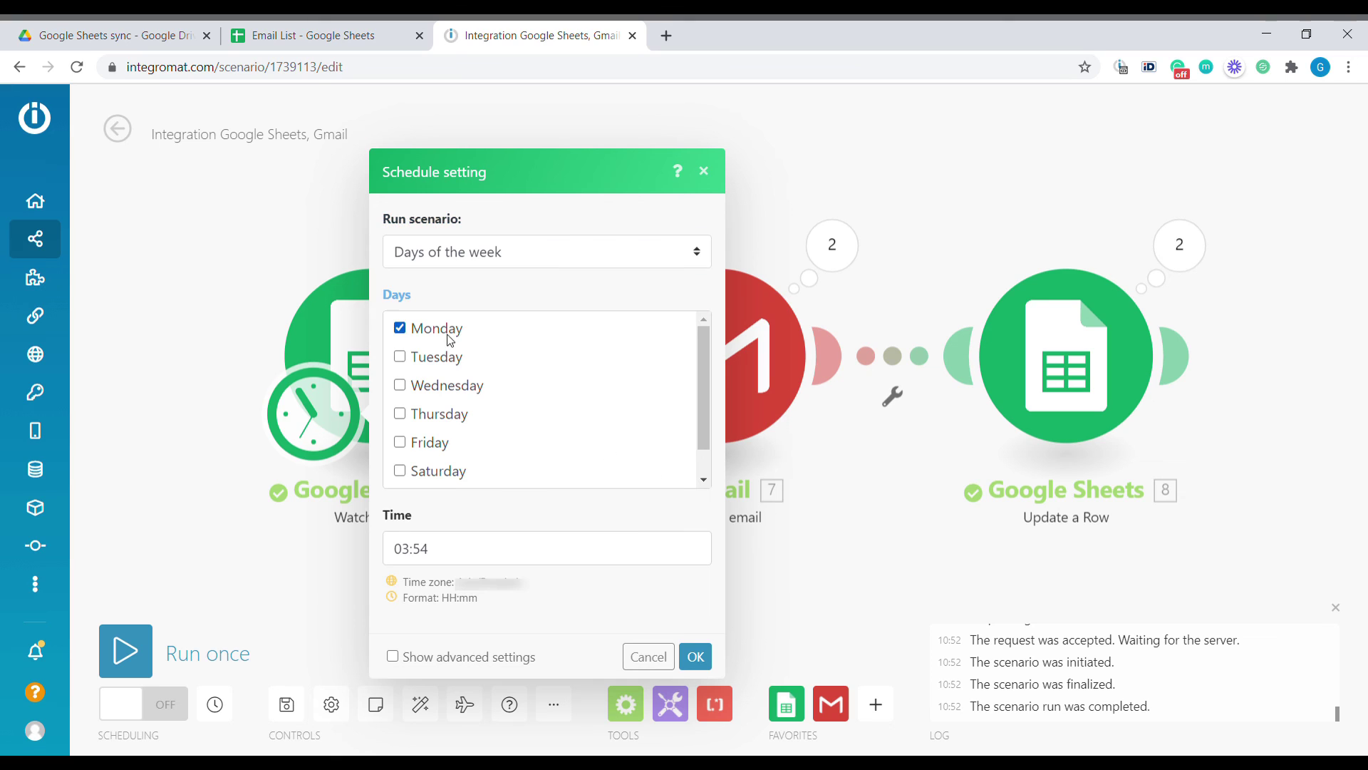
{"action": "left_click", "coordinate": [449, 365]}
{"action": "left_click", "coordinate": [446, 388]}
{"action": "left_click", "coordinate": [437, 467]}
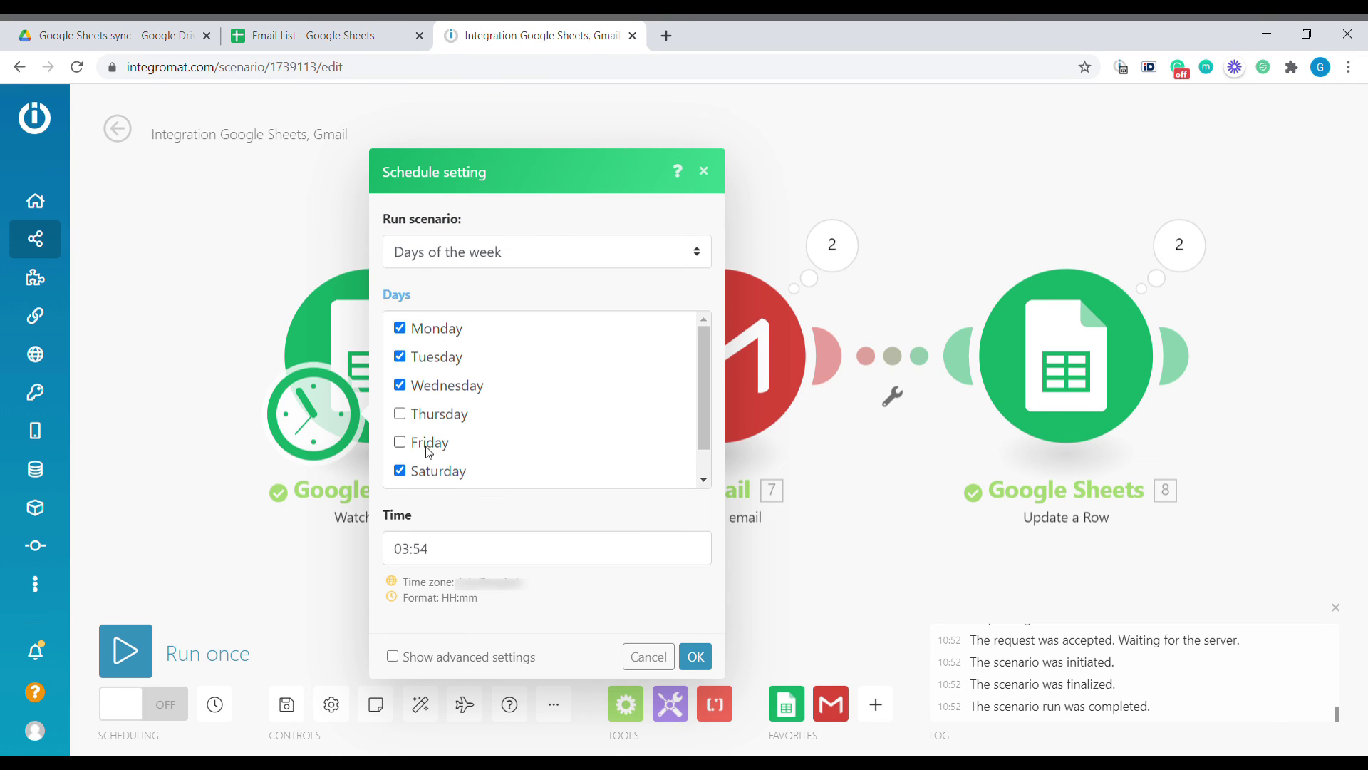